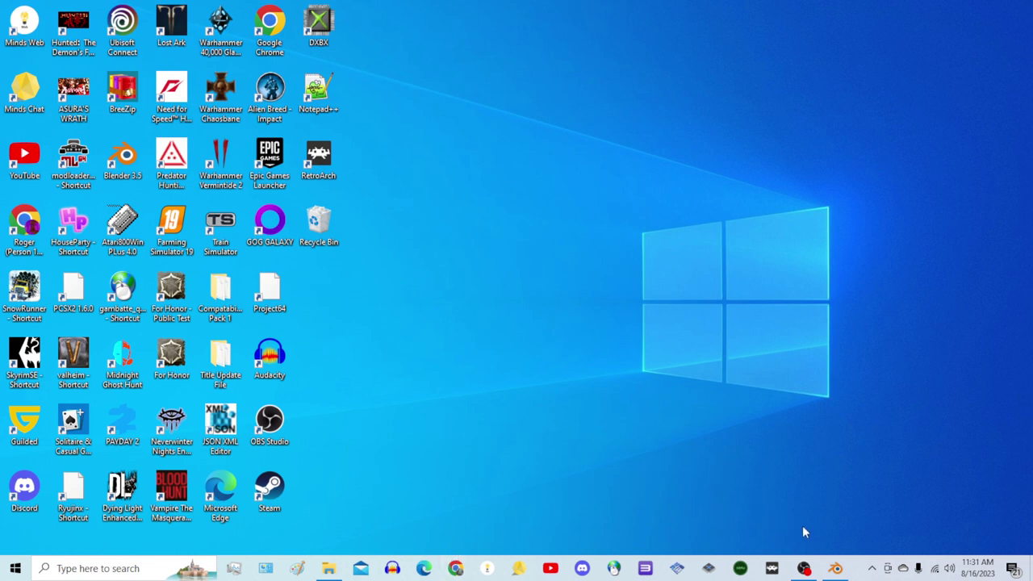
# In OBS, hide Display Capture and show the Browser source with the Blender download page using the fade transition.
pyautogui.moveTo(804, 569)
pyautogui.click(804, 568)
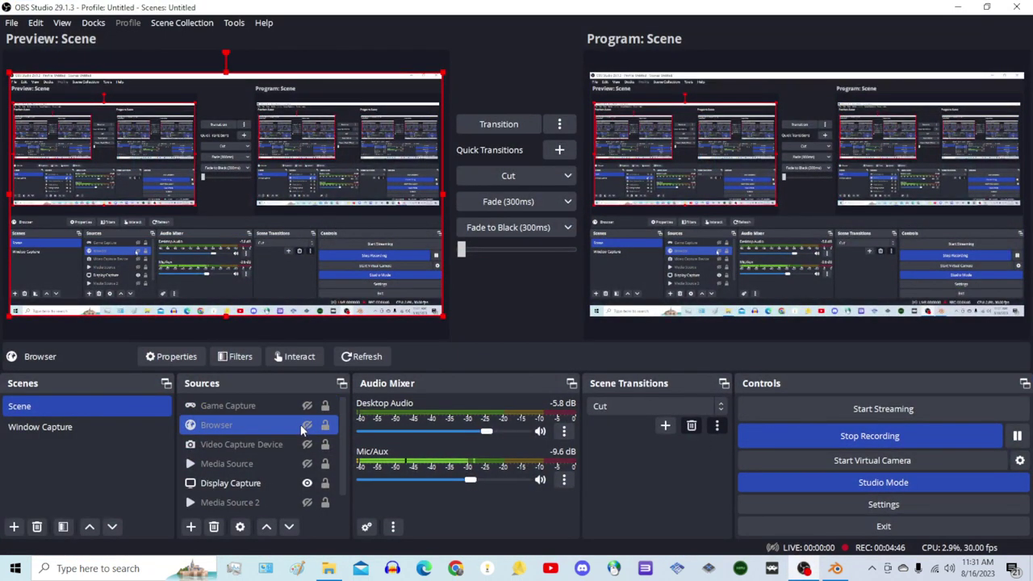
pyautogui.click(307, 482)
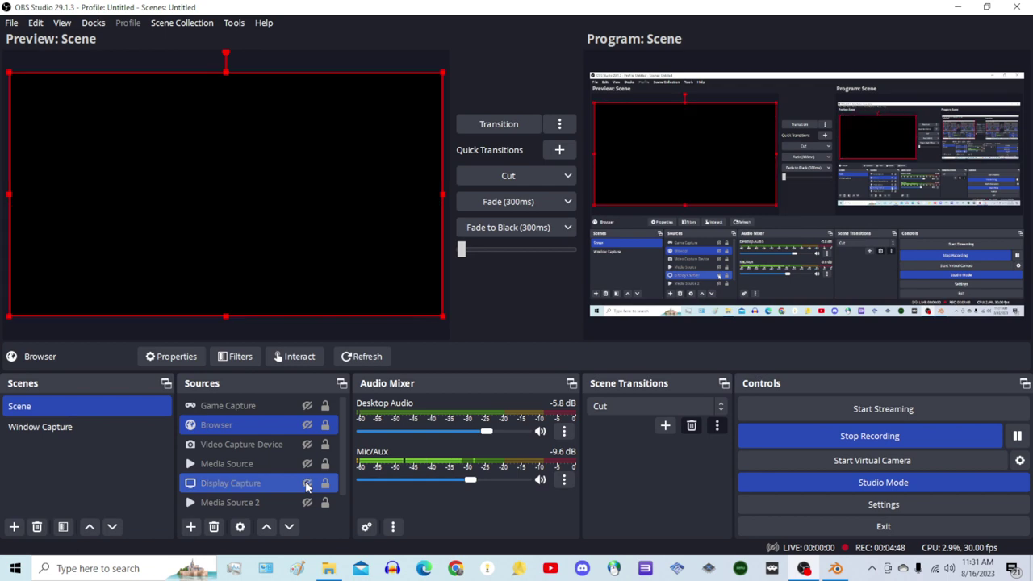
pyautogui.click(307, 424)
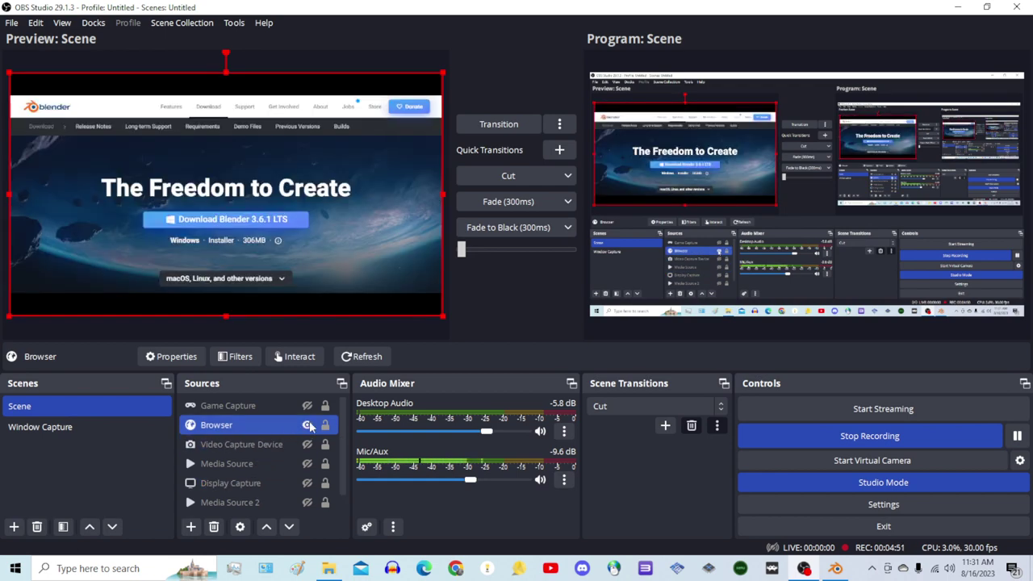
pyautogui.click(510, 204)
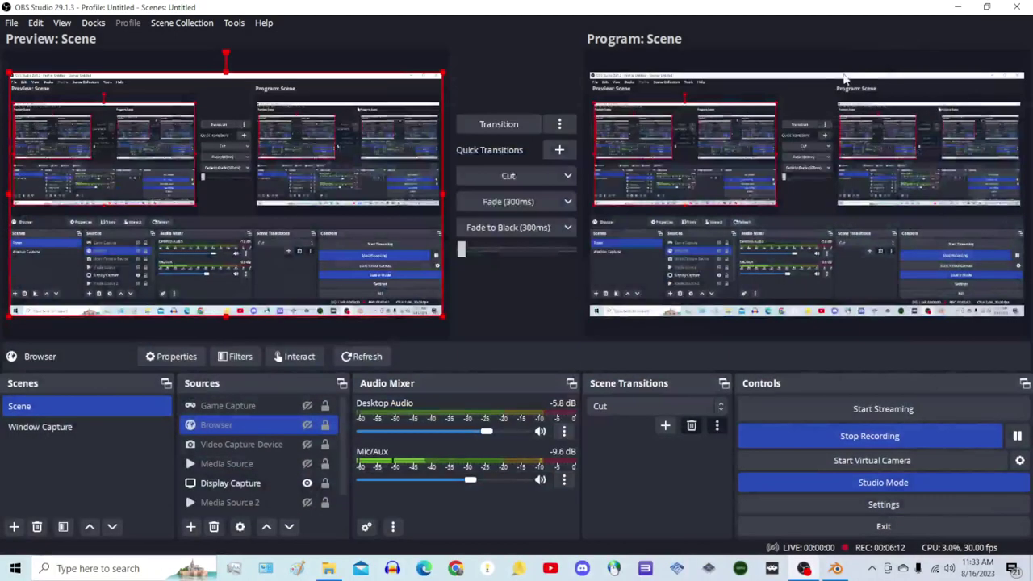
# Minimize OBS, browse the Start menu's app list, then type 'blender' to select the Blender 3.5 desktop icon.
pyautogui.click(961, 6)
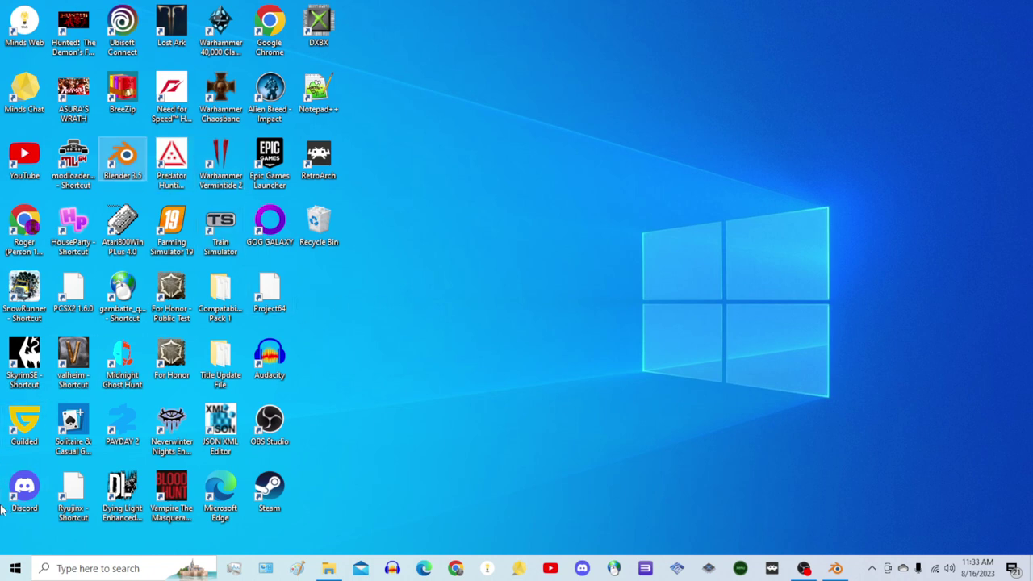
pyautogui.click(6, 573)
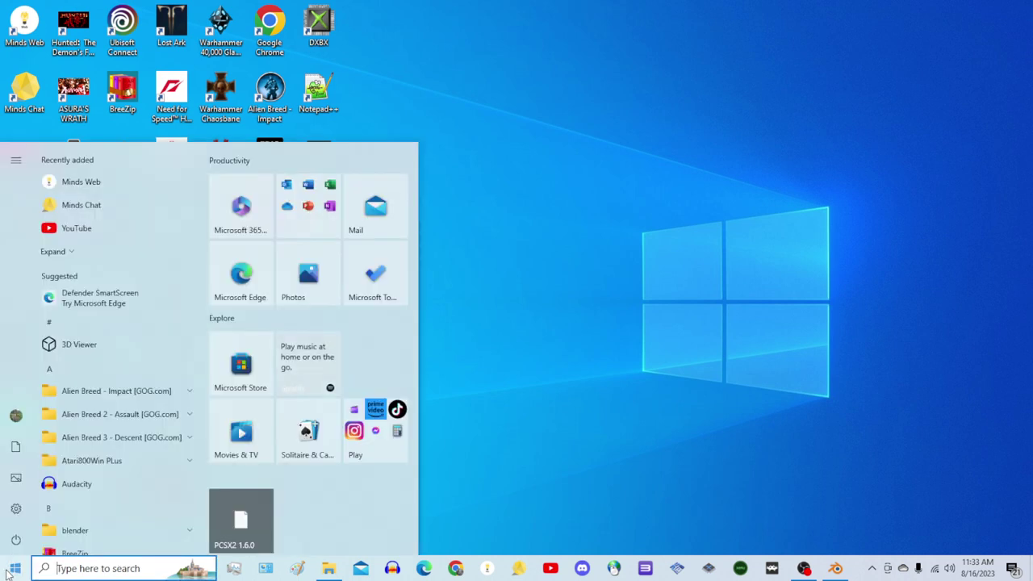
pyautogui.scroll(-4, 126, 363)
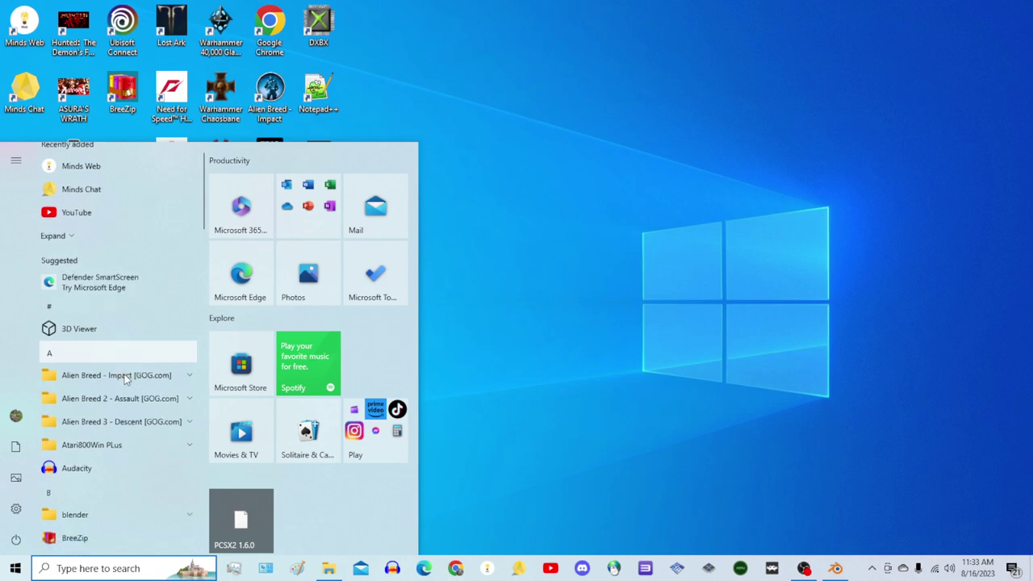
pyautogui.scroll(-6, 124, 374)
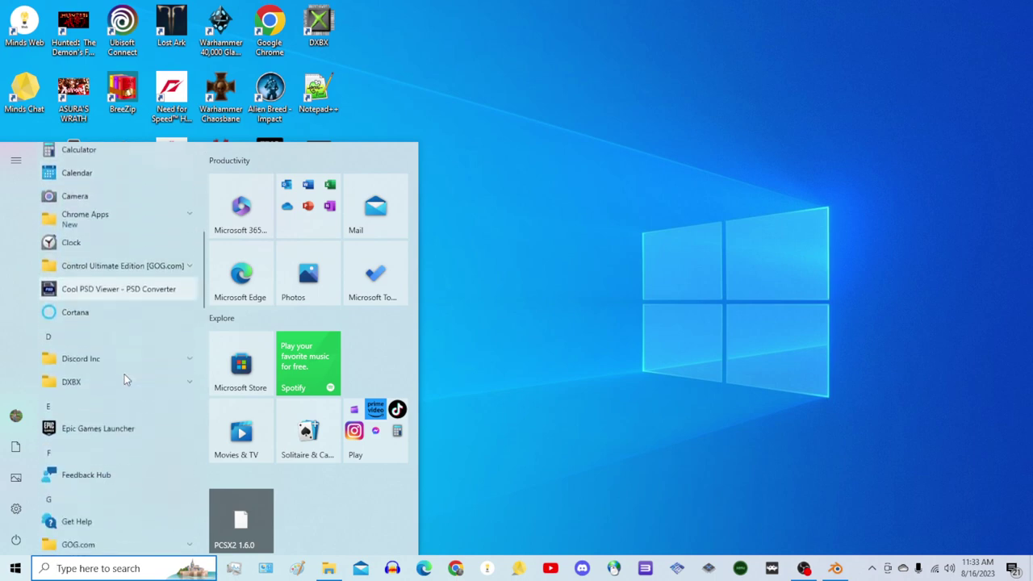
pyautogui.scroll(-5, 124, 375)
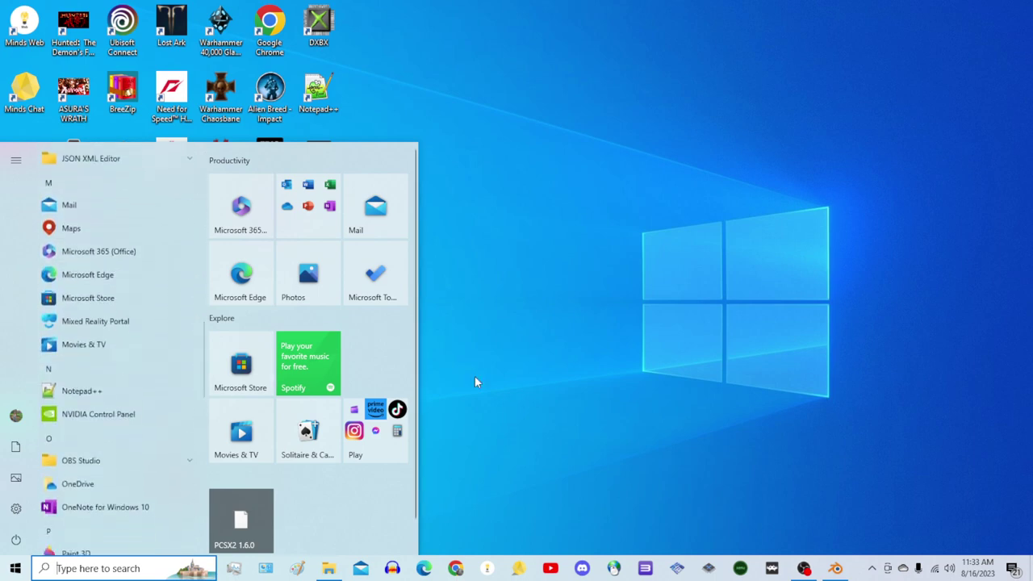
pyautogui.click(539, 380)
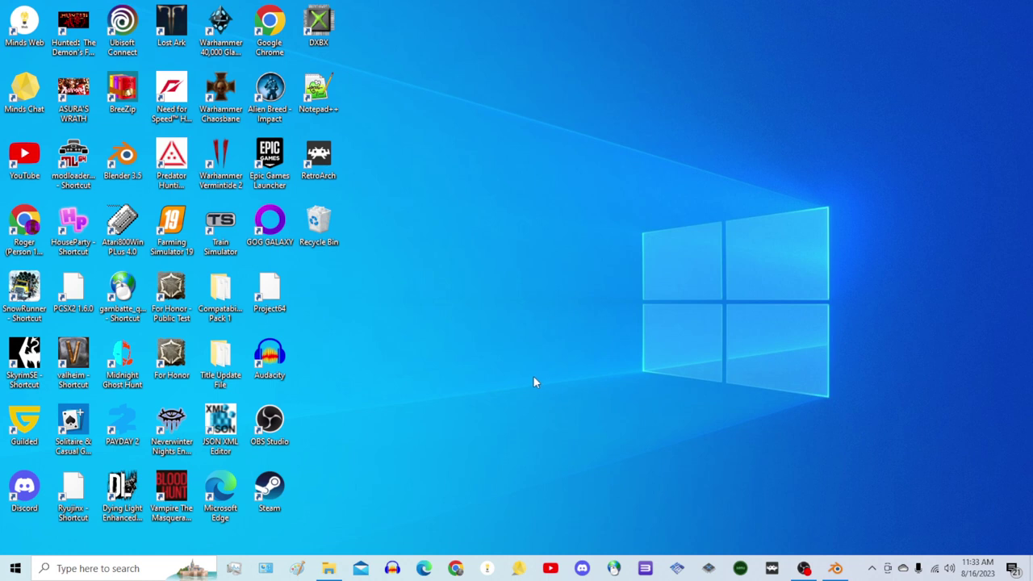
pyautogui.write('blender')
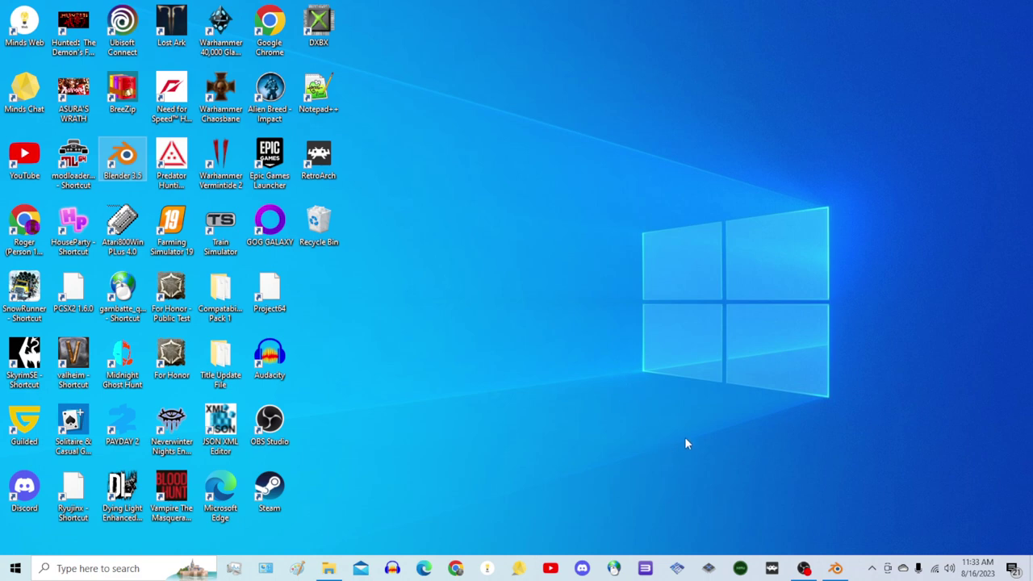
# In OBS's Window Capture scene, keep Window Capture 2 hidden and make Window Capture 3 visible.
pyautogui.click(804, 568)
pyautogui.click(95, 427)
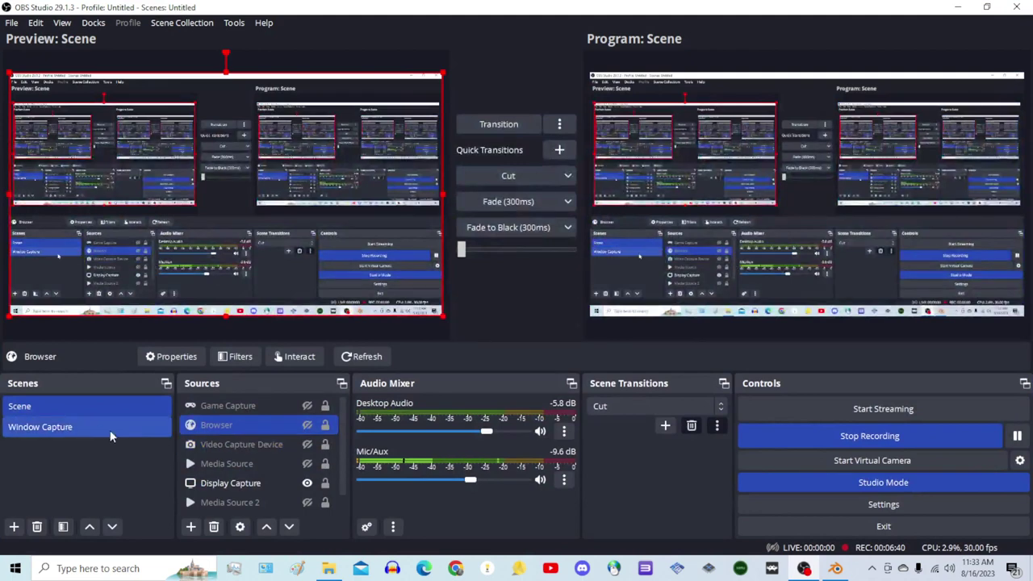
pyautogui.click(96, 427)
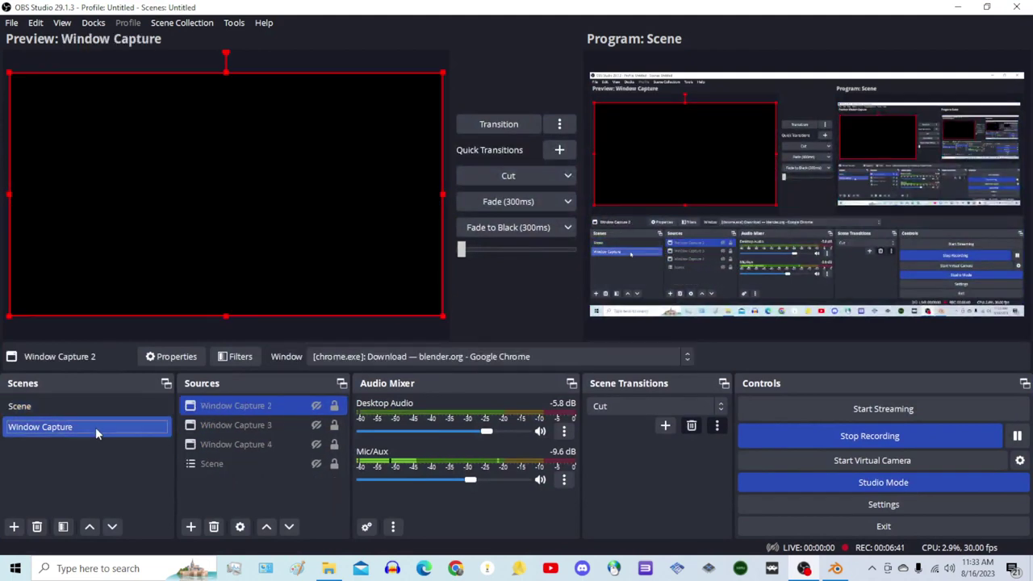
pyautogui.click(316, 406)
pyautogui.click(315, 406)
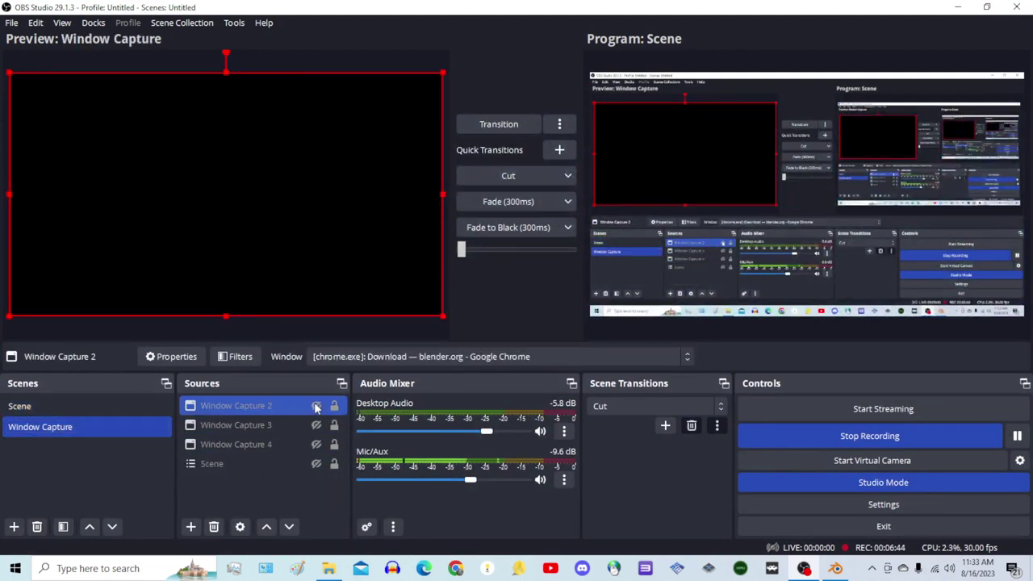
pyautogui.click(315, 428)
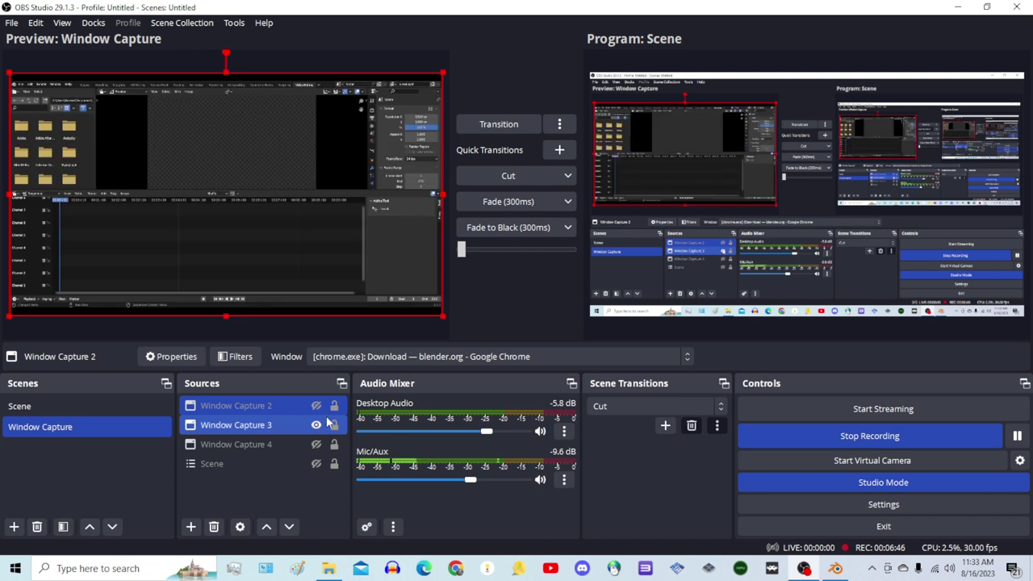
pyautogui.keyDown('ctrl'); pyautogui.click(278, 425); pyautogui.keyUp('ctrl')
pyautogui.keyDown('ctrl'); pyautogui.click(308, 432); pyautogui.keyUp('ctrl')
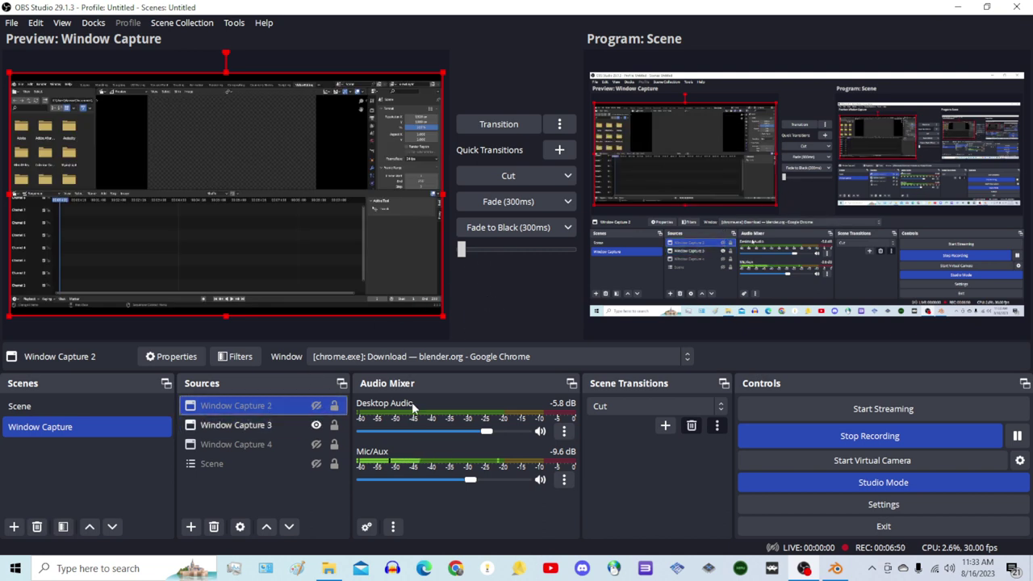
# Bring Blender to the front, then return to OBS Studio and minimize it.
pyautogui.click(836, 570)
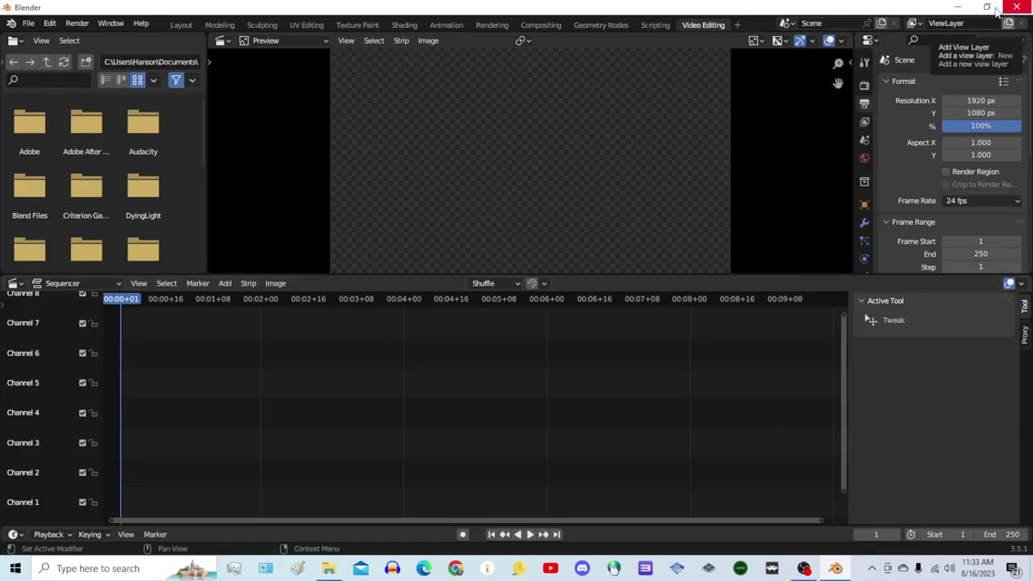
pyautogui.click(958, 6)
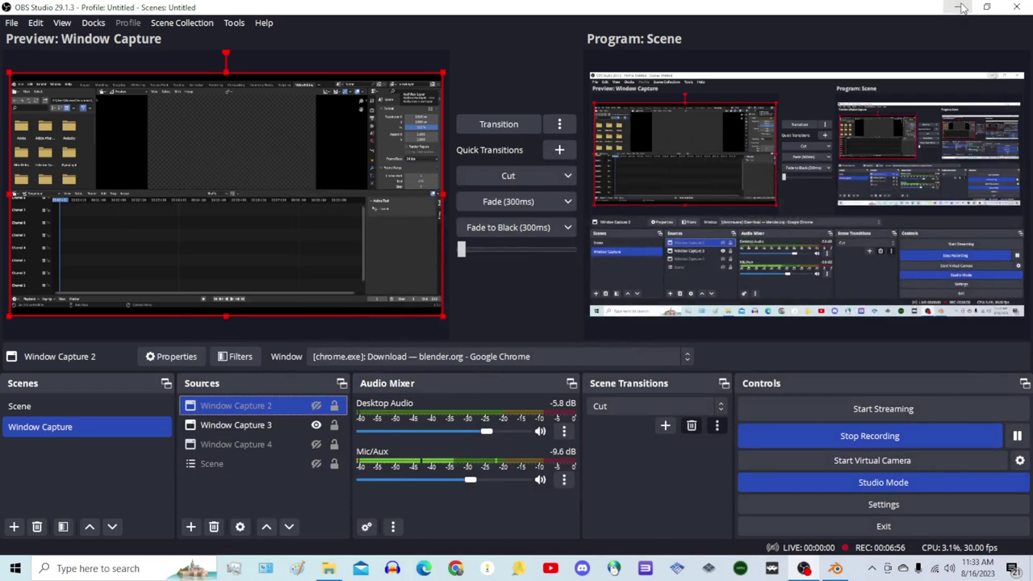
pyautogui.click(961, 6)
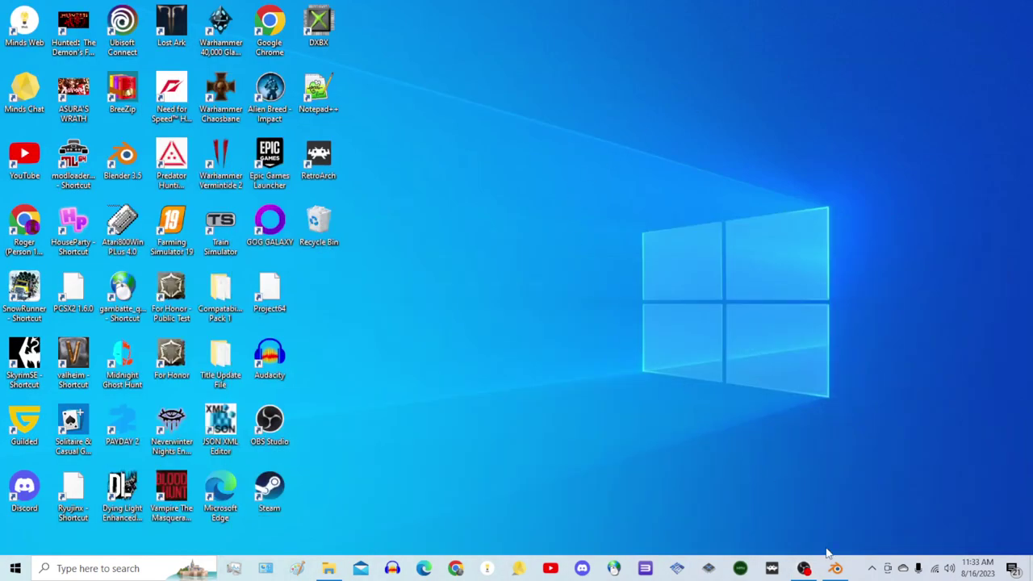
# Reveal the desktop, launch Blender 3.5, dismiss the splash screen and bring up the Add Workspace templates.
pyautogui.moveTo(805, 570)
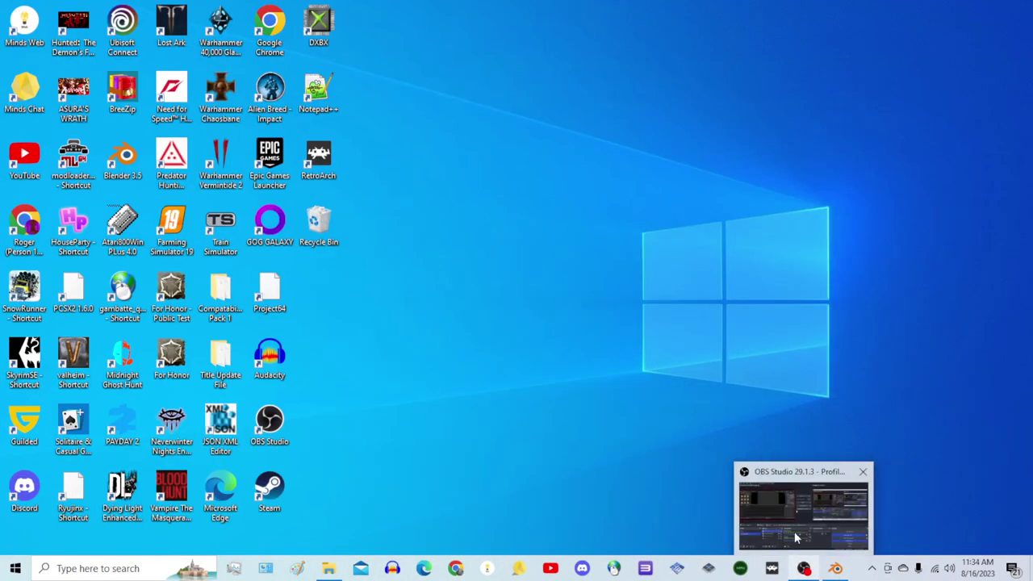
pyautogui.click(797, 530)
pyautogui.press('super+d')
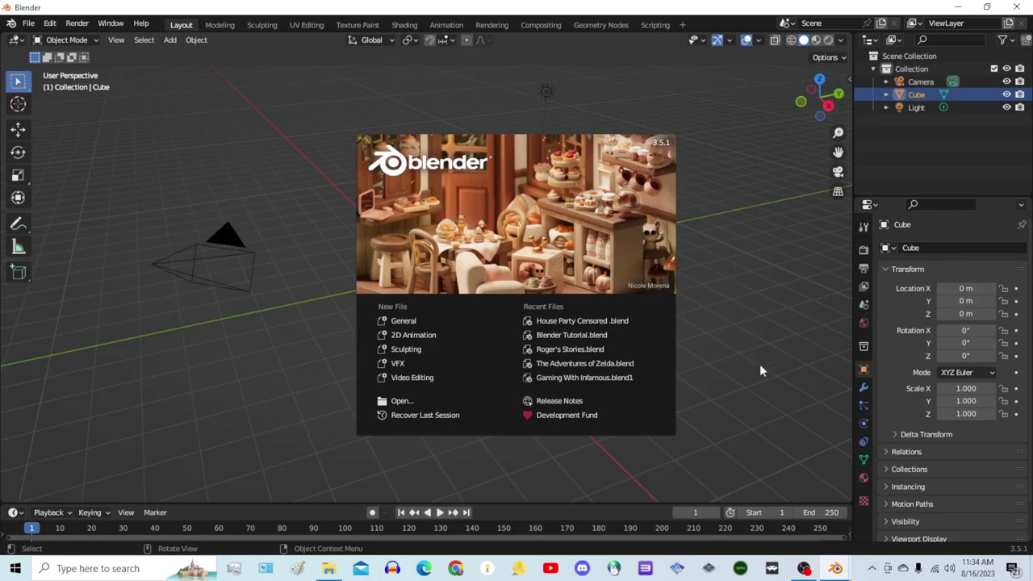
pyautogui.moveTo(805, 570)
pyautogui.click(733, 241)
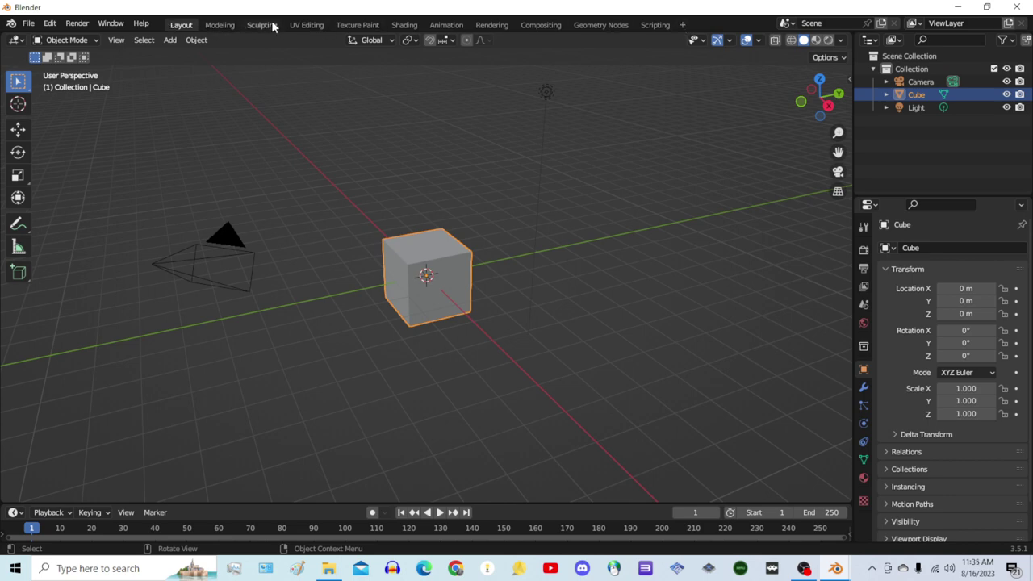
pyautogui.click(683, 26)
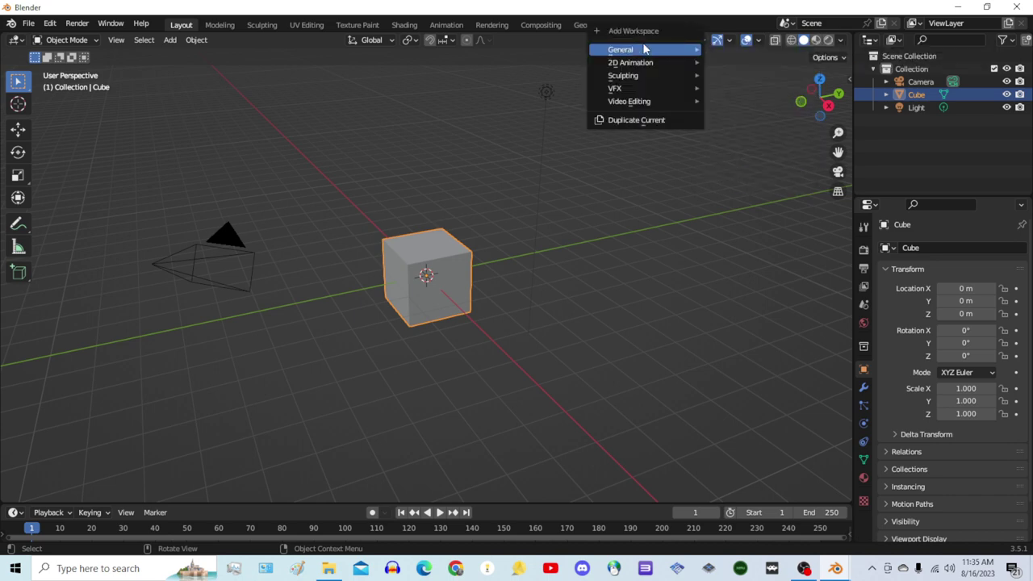
# Choose Video Editing > Video Editing from the Add Workspace templates.
pyautogui.moveTo(631, 105)
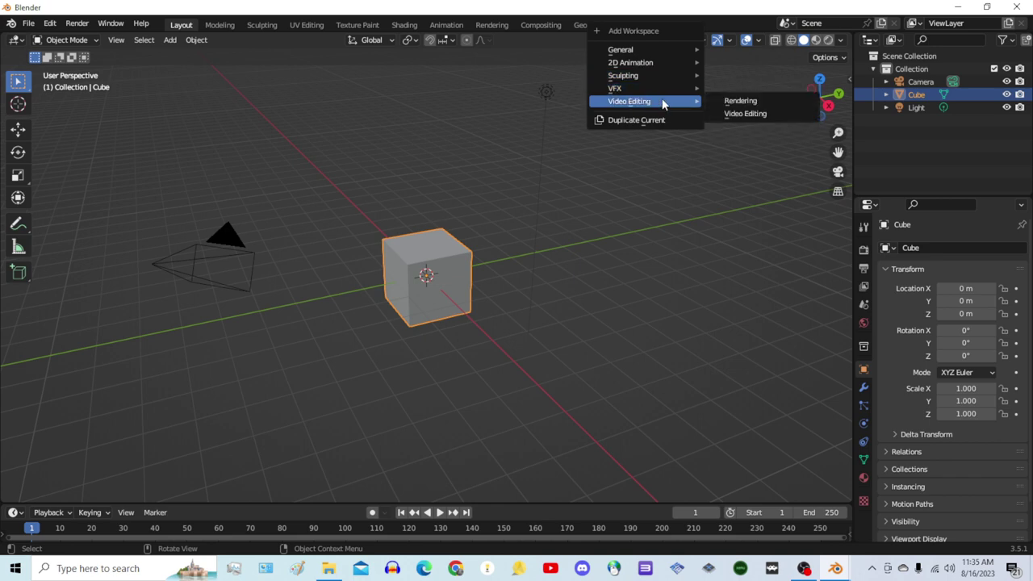
pyautogui.click(744, 113)
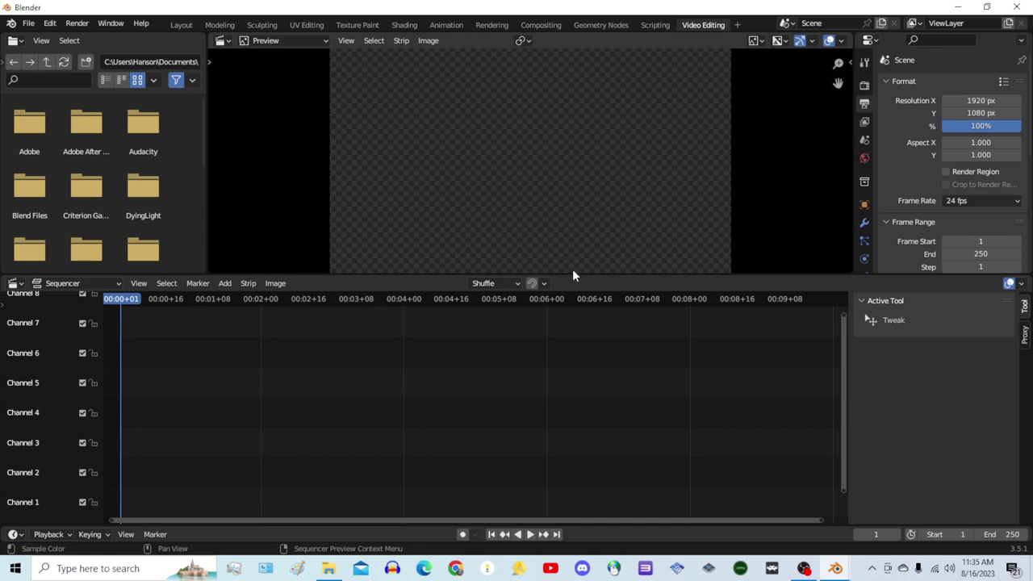
# In OBS, toggle the Window Capture 3 source off and back on.
pyautogui.click(804, 569)
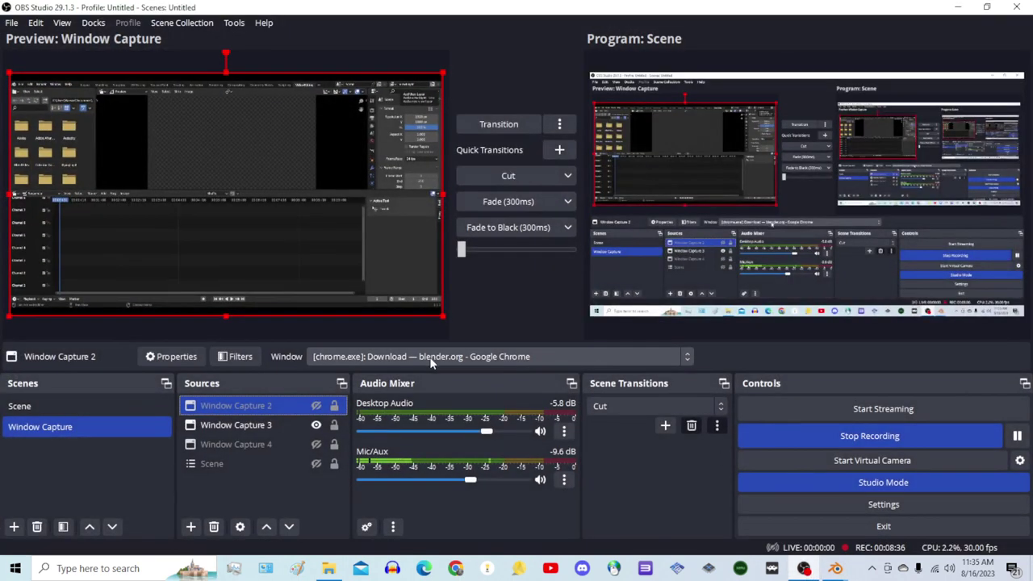
pyautogui.click(317, 426)
pyautogui.click(316, 425)
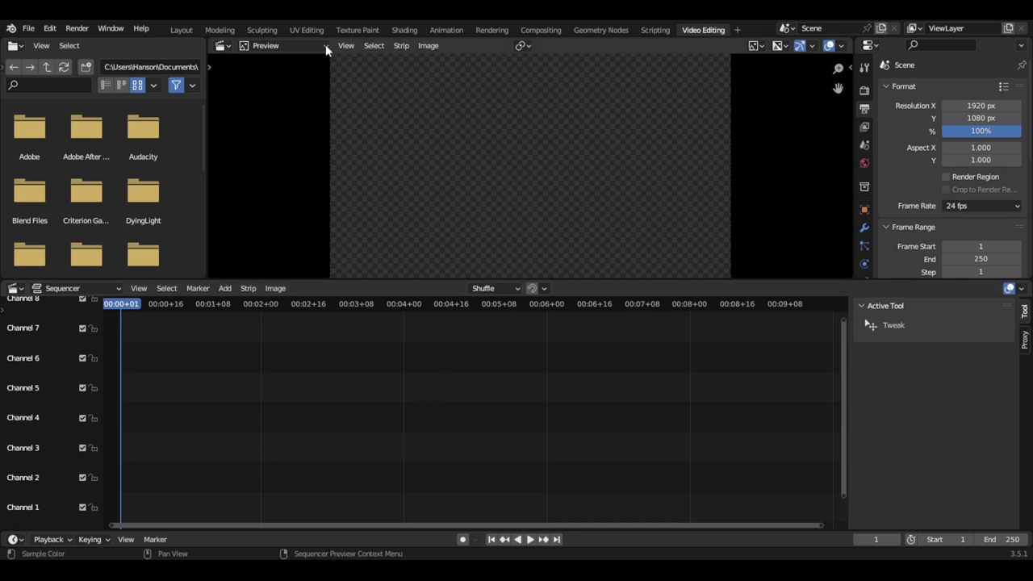
# Show Blender's File menu and look over Save As, Open Recent and New.
pyautogui.click(29, 29)
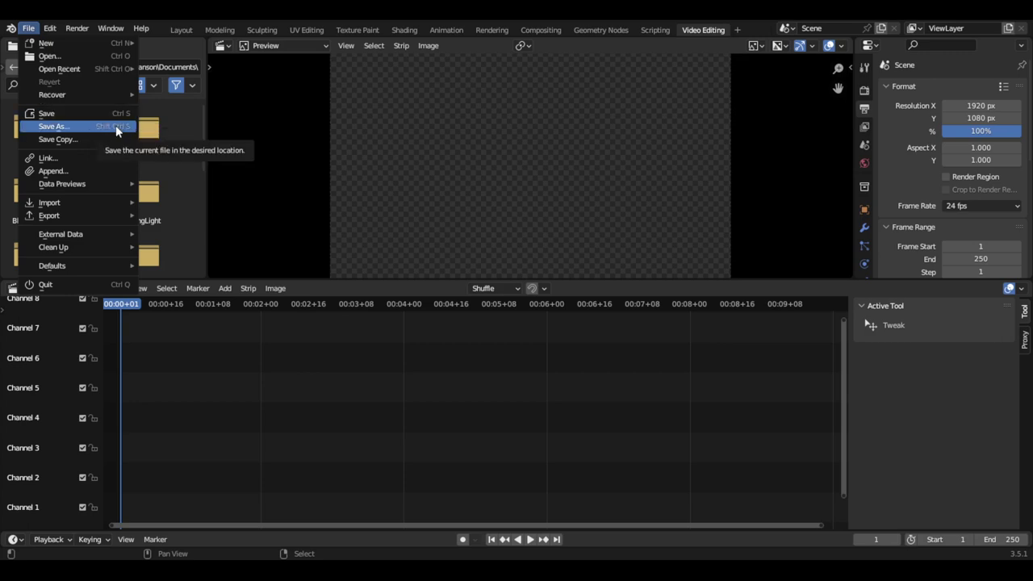
pyautogui.moveTo(88, 70)
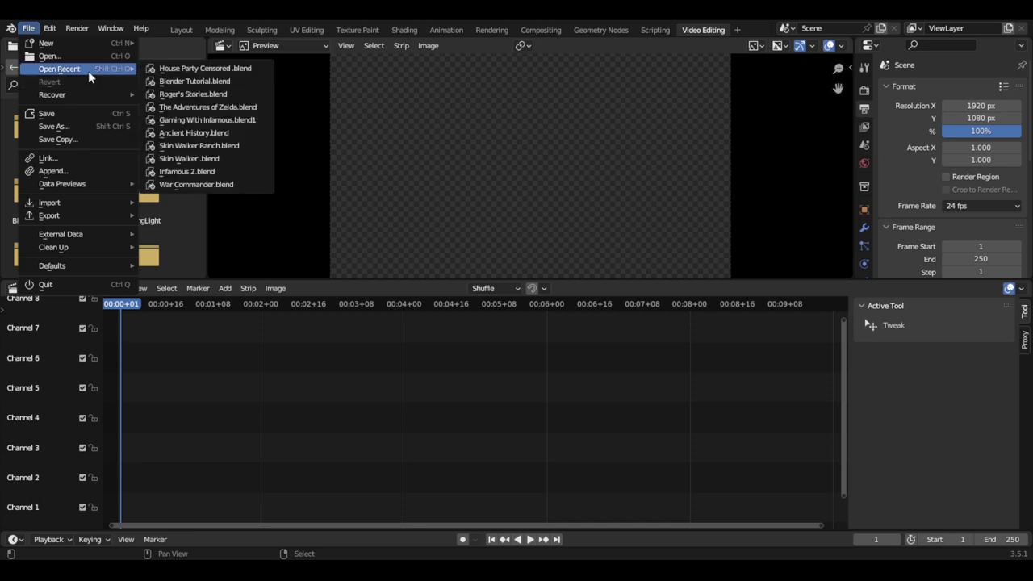
pyautogui.moveTo(69, 46)
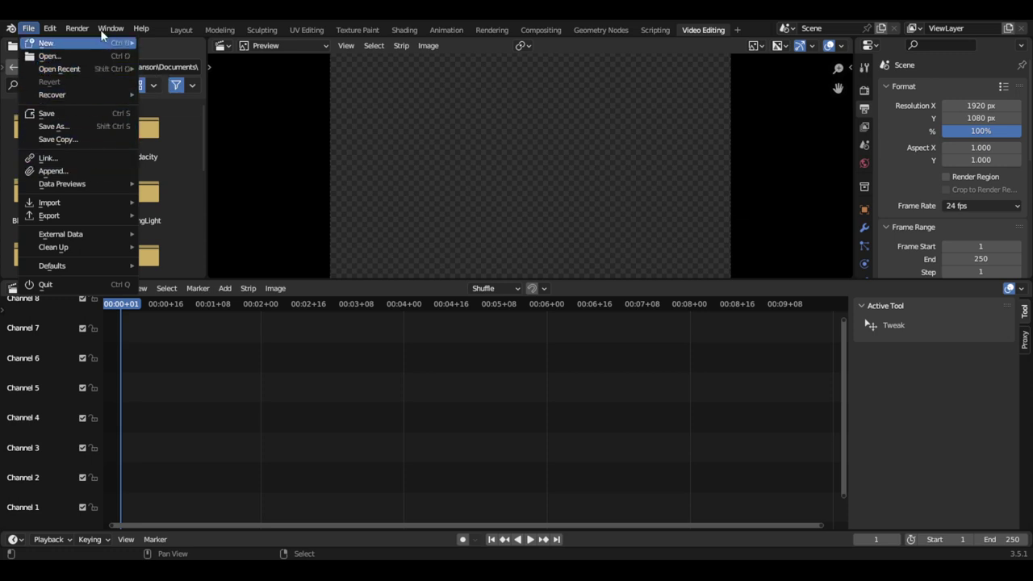
pyautogui.moveTo(77, 28)
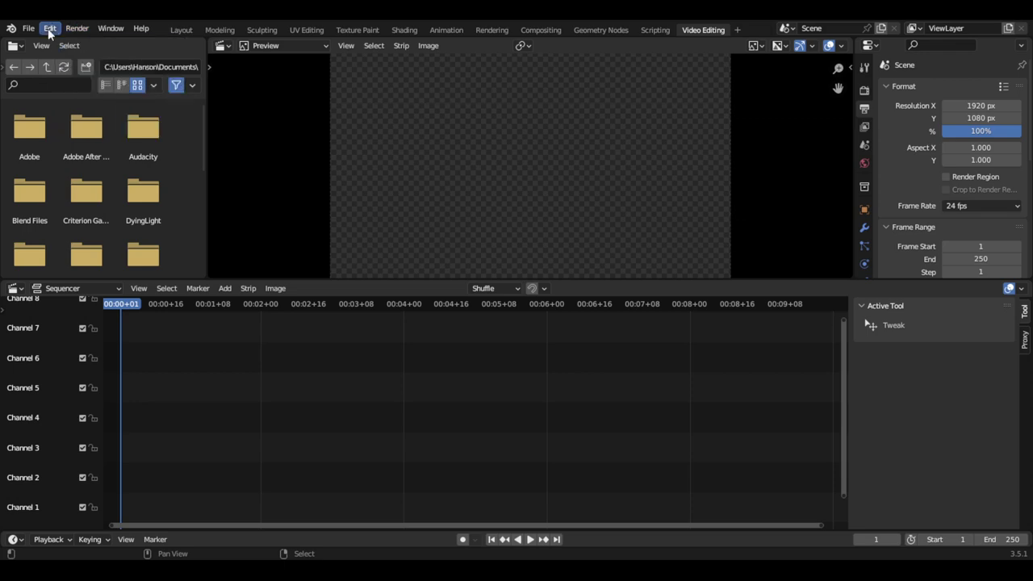
# View the Render menu options, then the Edit menu options.
pyautogui.click(72, 30)
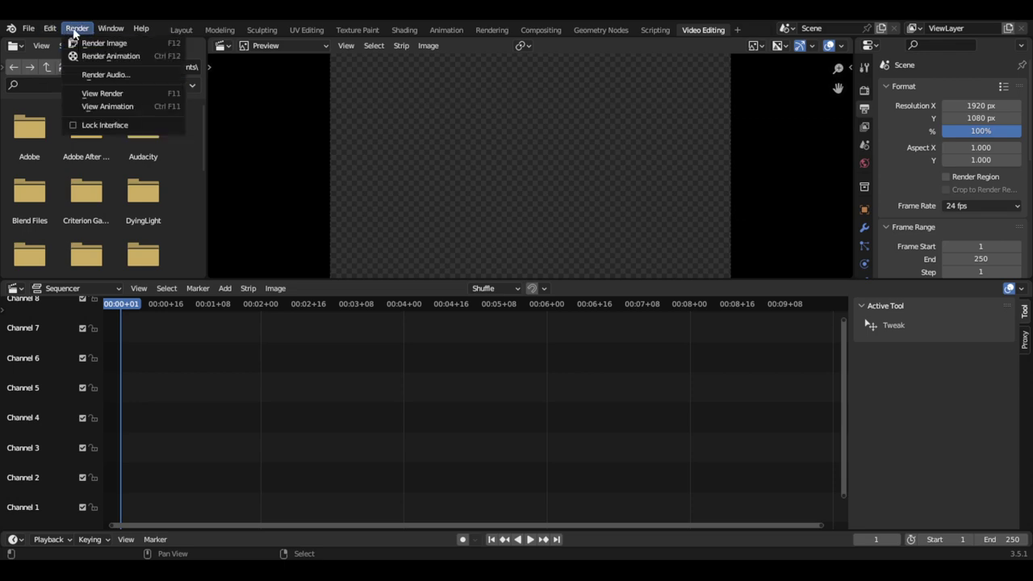
pyautogui.click(55, 28)
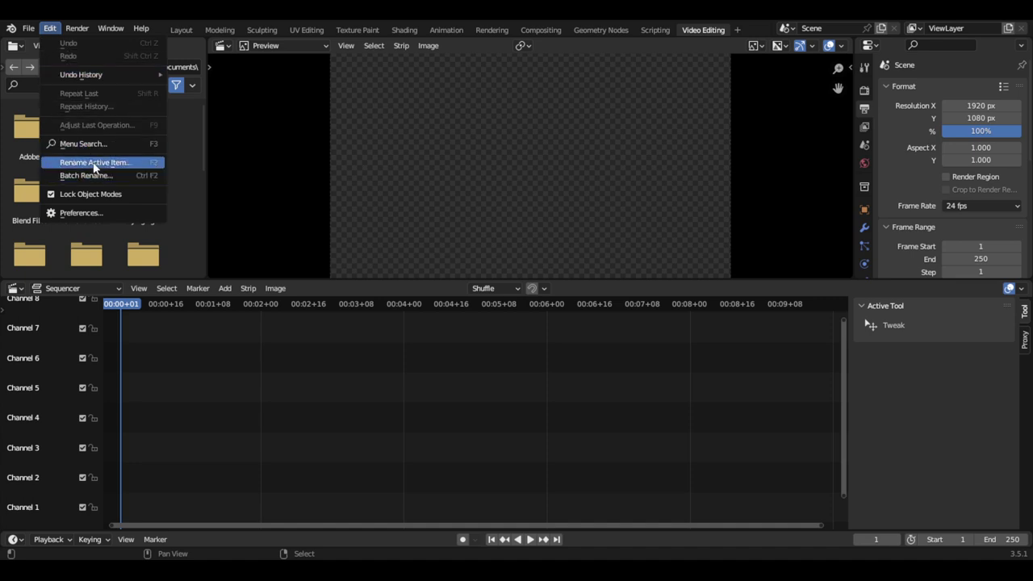
pyautogui.click(59, 28)
# Close the Edit menu by clicking Edit again.
pyautogui.click(56, 28)
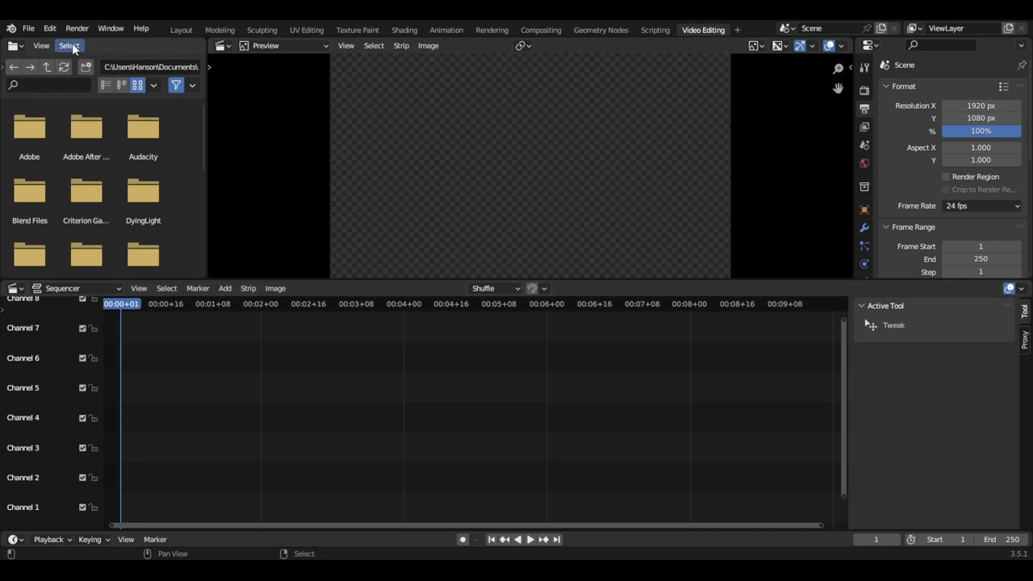
pyautogui.click(21, 49)
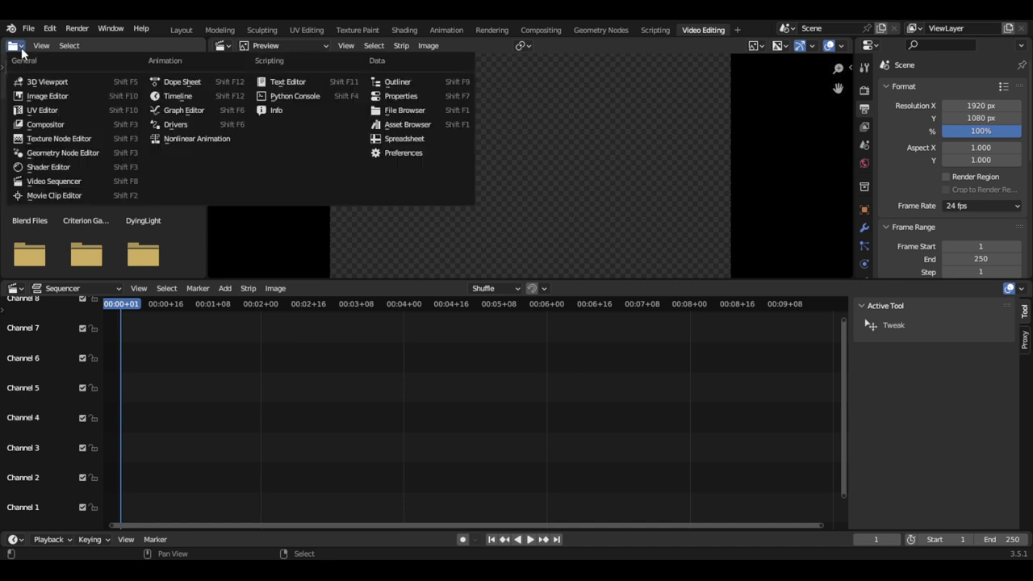
pyautogui.click(21, 50)
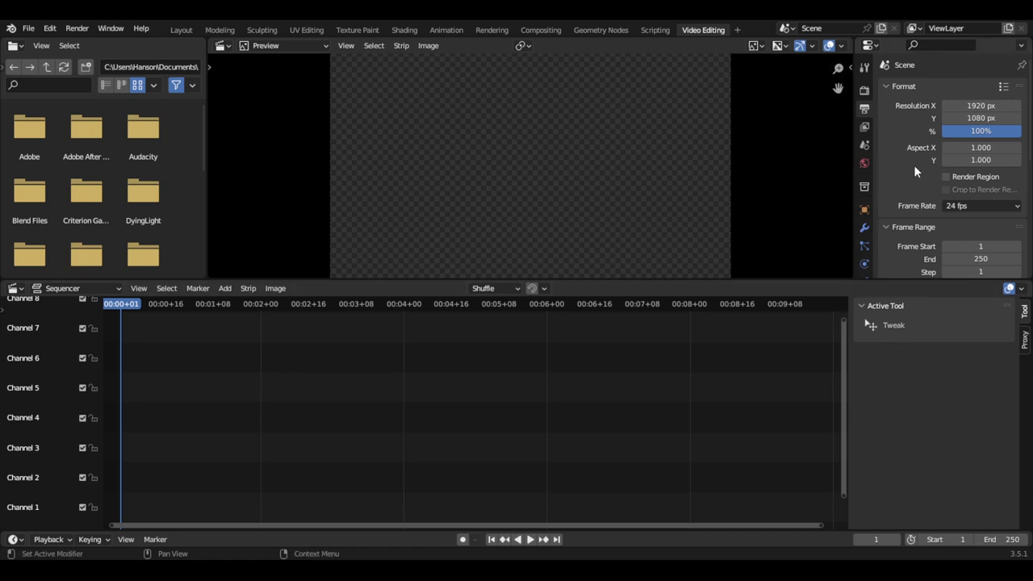
# Switch the sequencer sidebar to the Proxy tab and collapse Proxy Settings.
pyautogui.click(1024, 339)
pyautogui.click(923, 305)
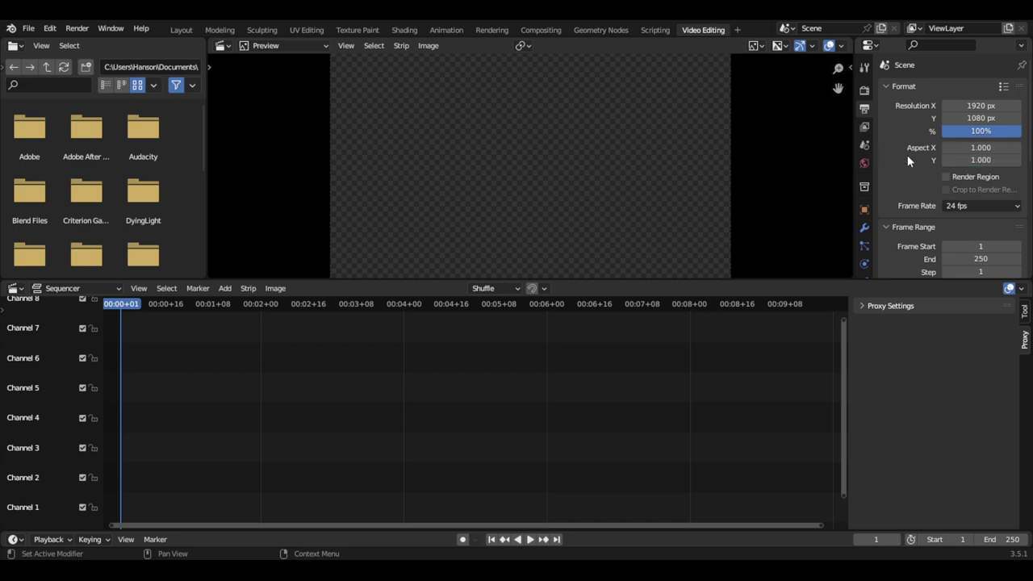
pyautogui.scroll(-1, 908, 161)
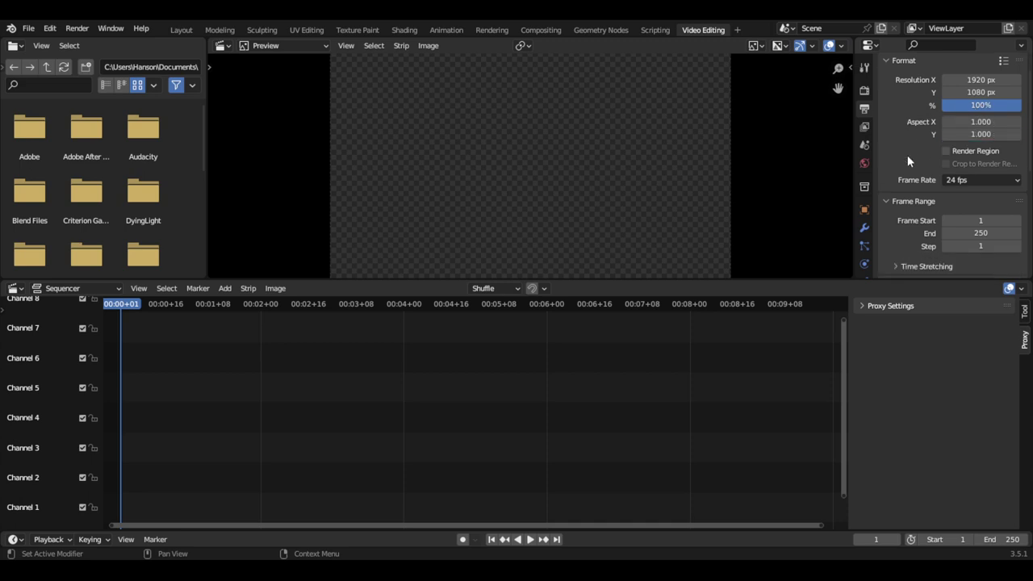
pyautogui.scroll(1, 908, 161)
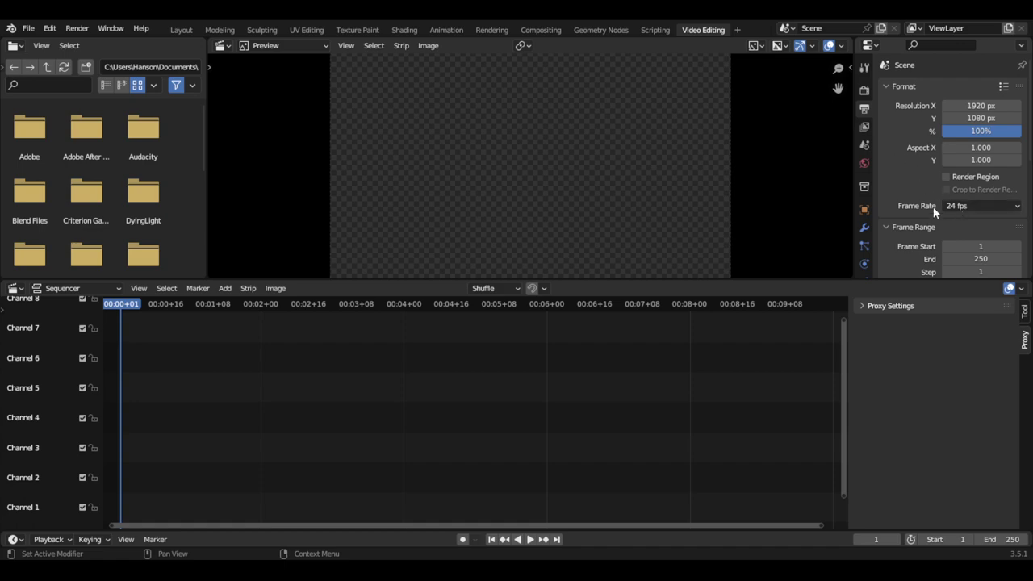
# Change the scene frame rate from 24 fps to 30 fps.
pyautogui.click(980, 207)
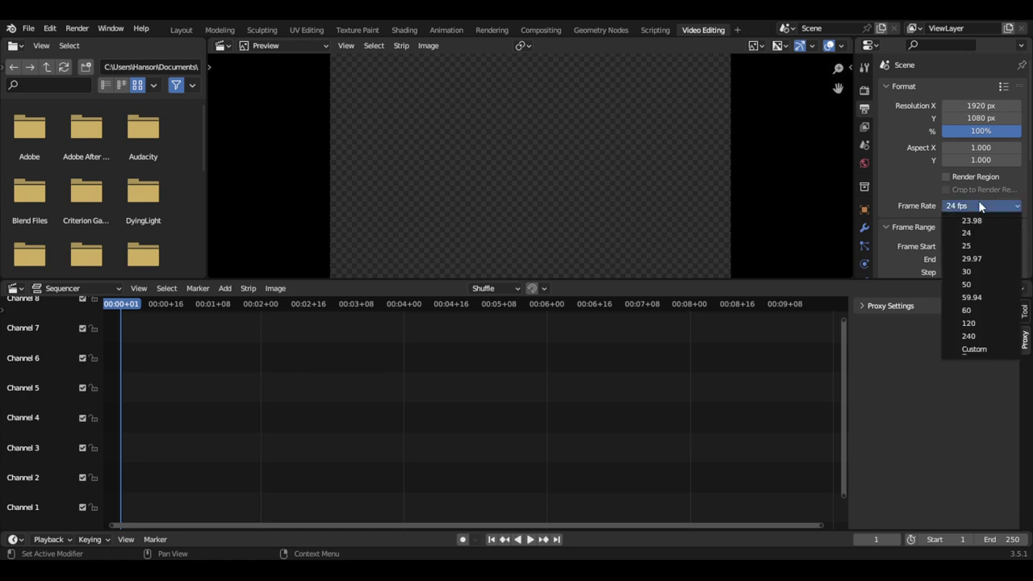
pyautogui.click(969, 272)
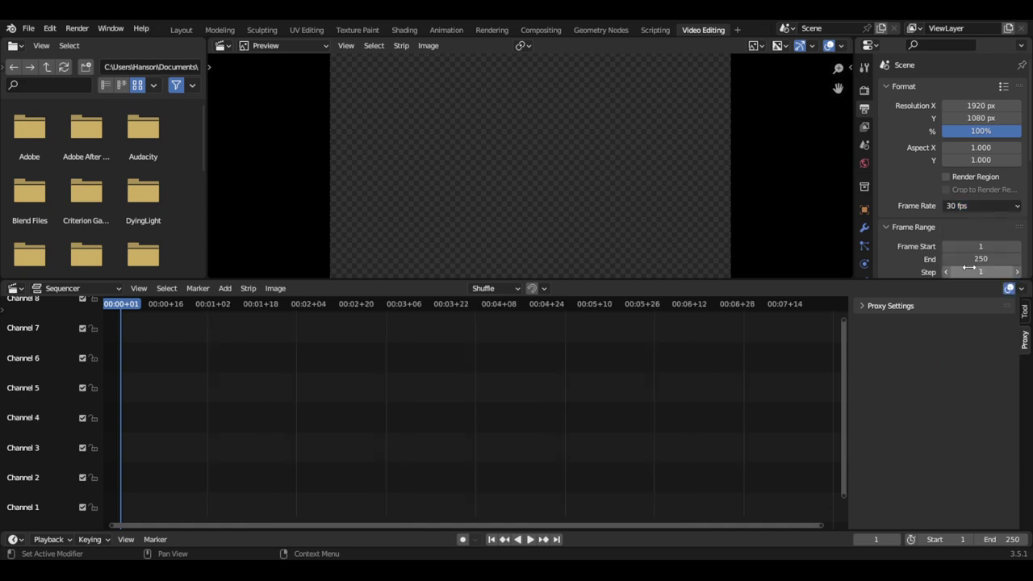
pyautogui.click(985, 204)
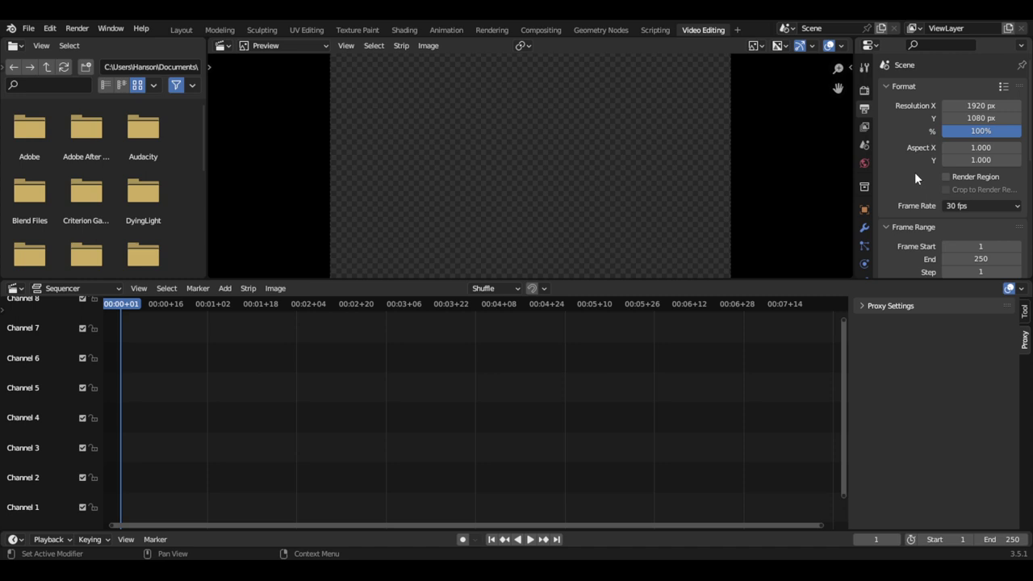
pyautogui.scroll(-2, 915, 176)
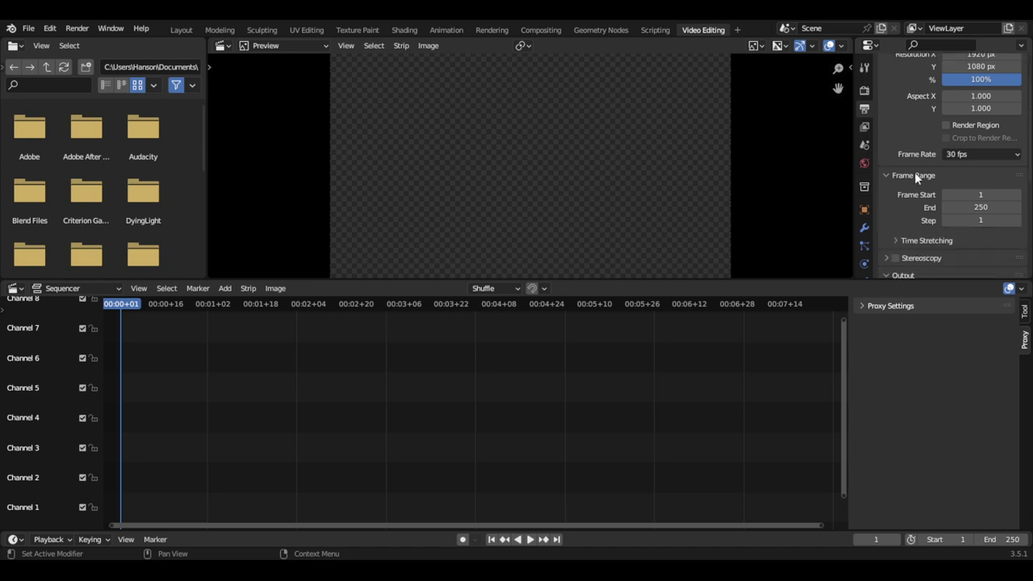
pyautogui.scroll(-1, 914, 171)
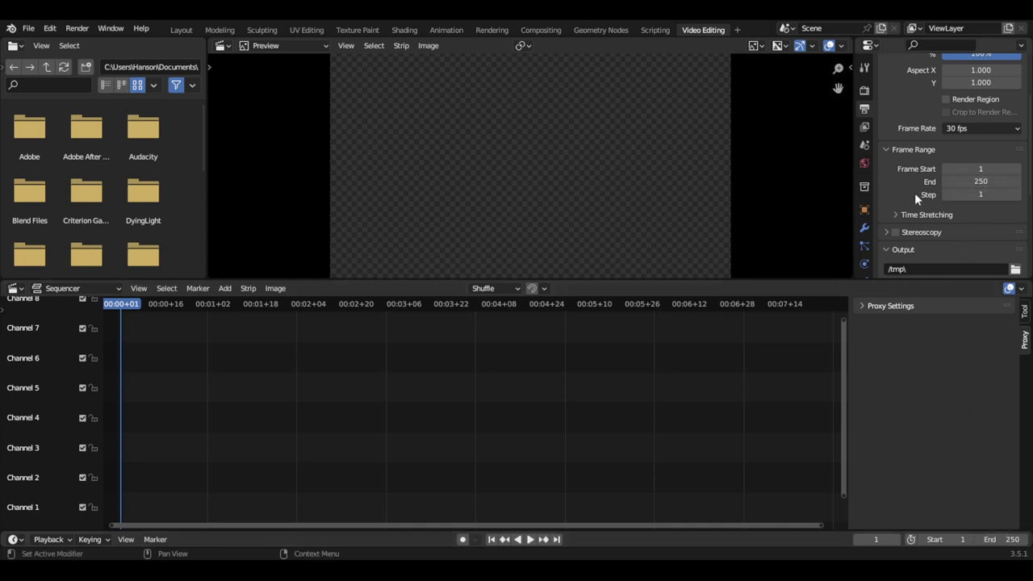
pyautogui.scroll(-2, 916, 198)
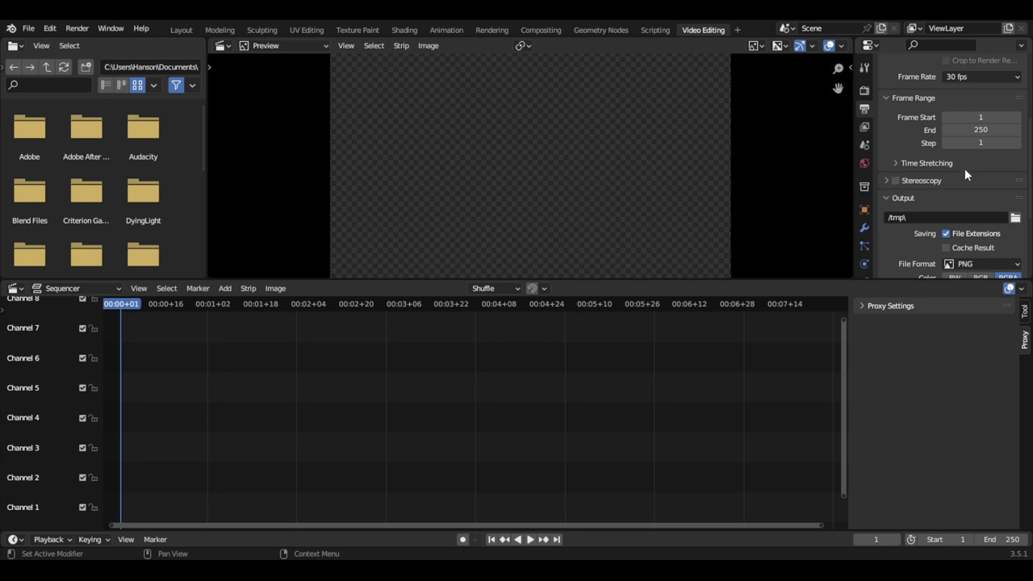
# Scroll to the Output panel showing frame range 1–250 and PNG output.
pyautogui.scroll(-2, 930, 196)
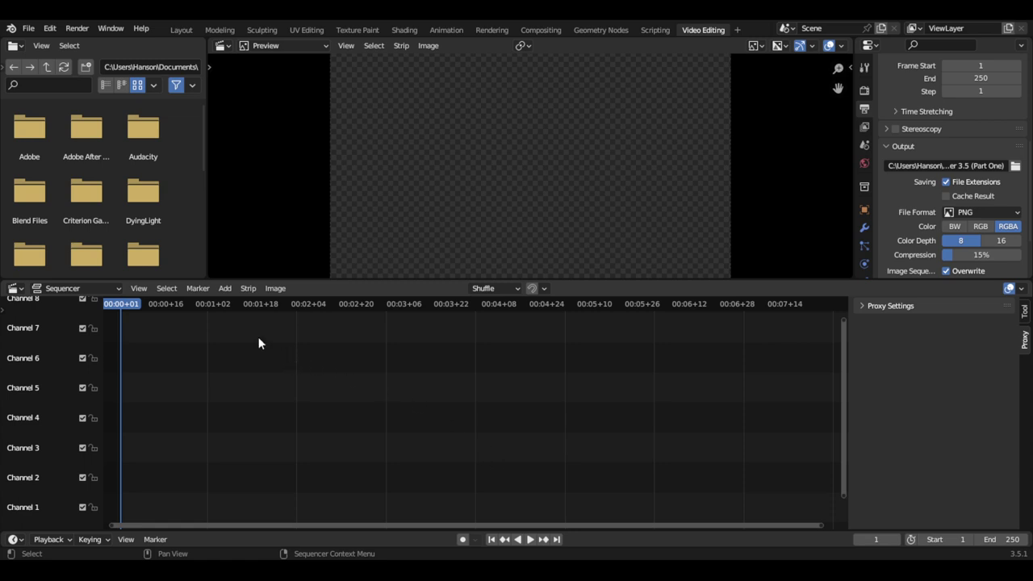
# Switch the output file format from PNG to FFmpeg Video.
pyautogui.click(225, 288)
pyautogui.scroll(-1, 906, 182)
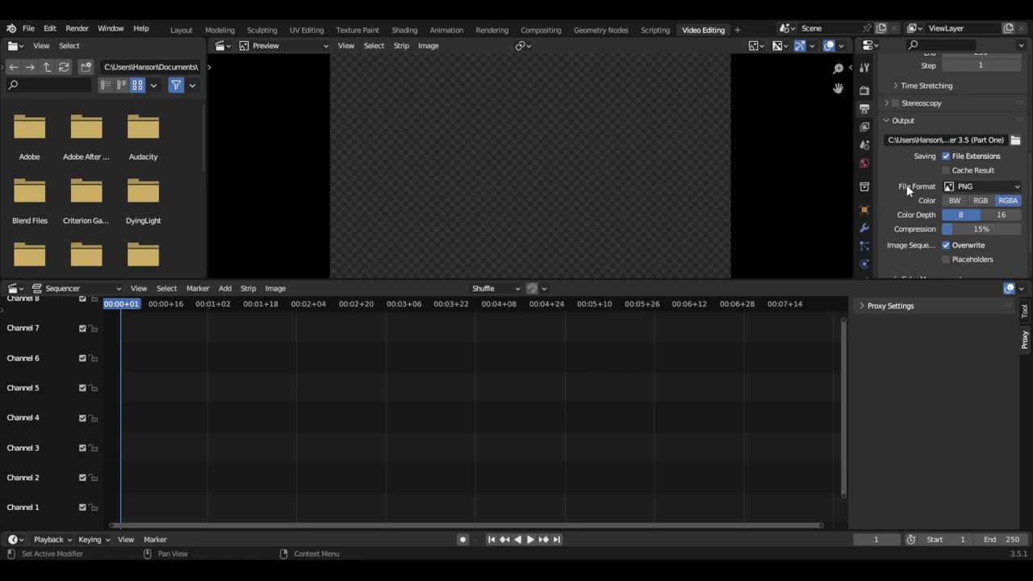
pyautogui.click(988, 186)
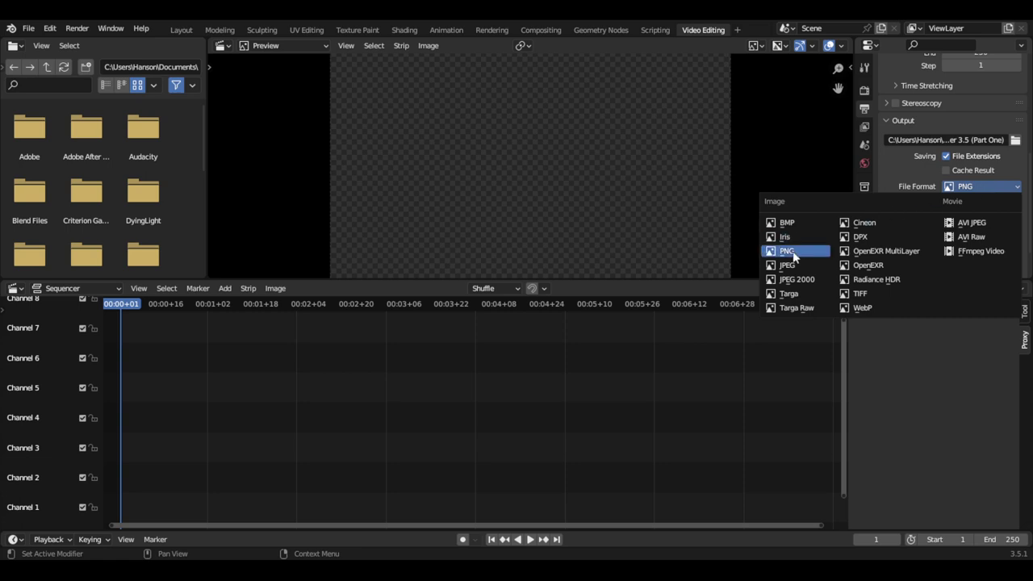
pyautogui.click(972, 254)
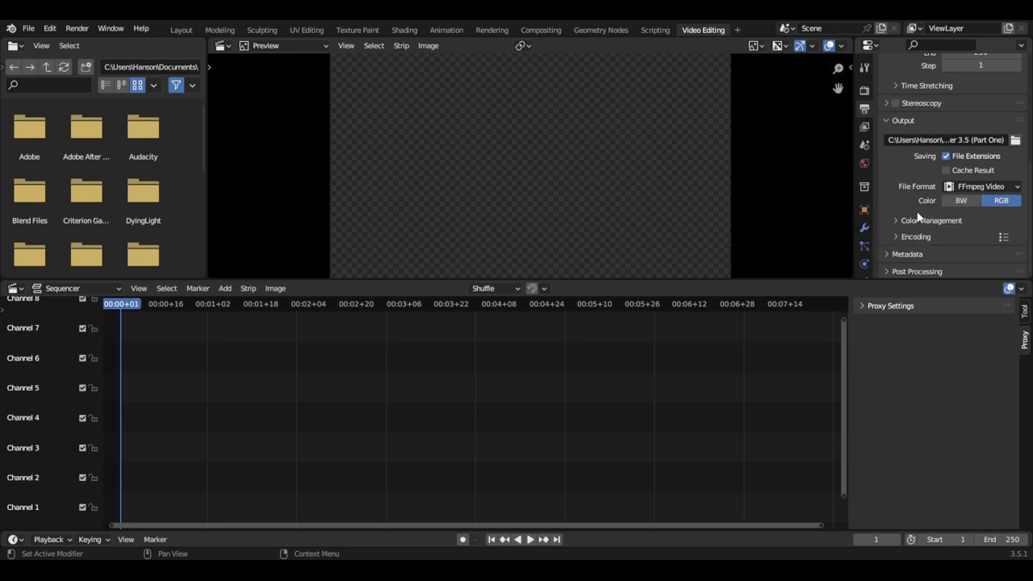
# Expand the Encoding panel and set the container from Matroska to MPEG-4.
pyautogui.scroll(-1, 960, 217)
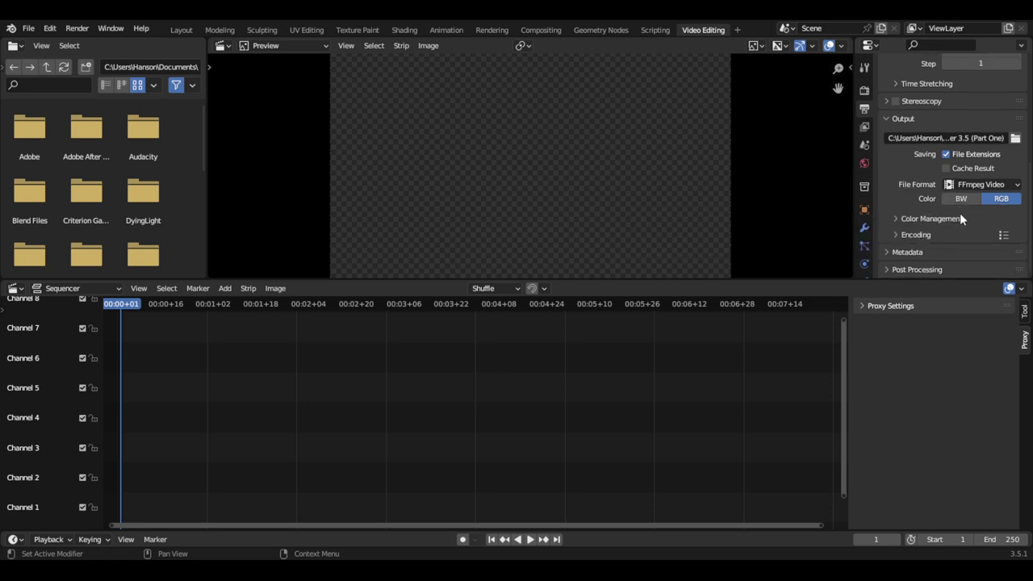
pyautogui.click(898, 234)
pyautogui.scroll(-3, 955, 228)
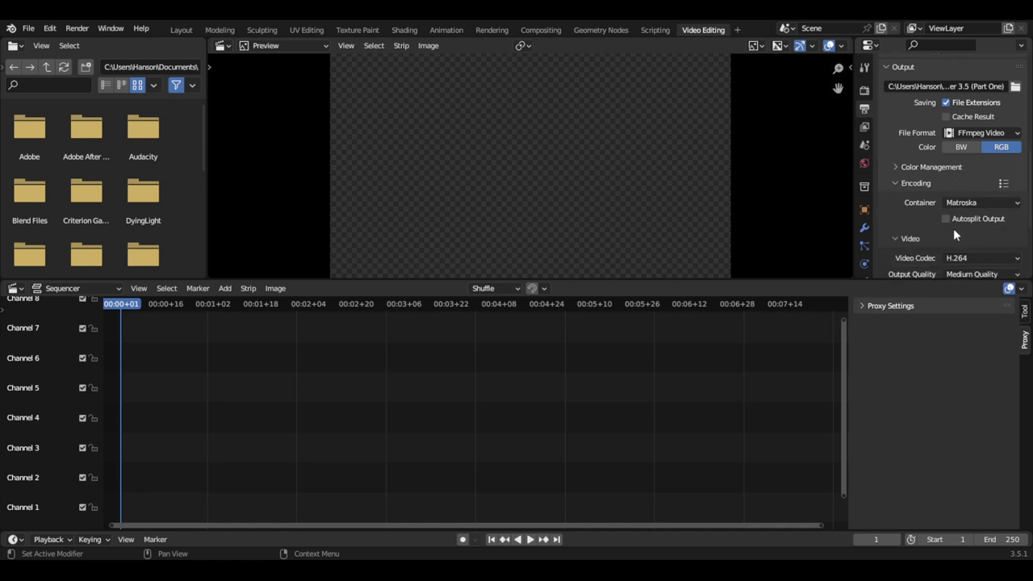
pyautogui.scroll(3, 915, 200)
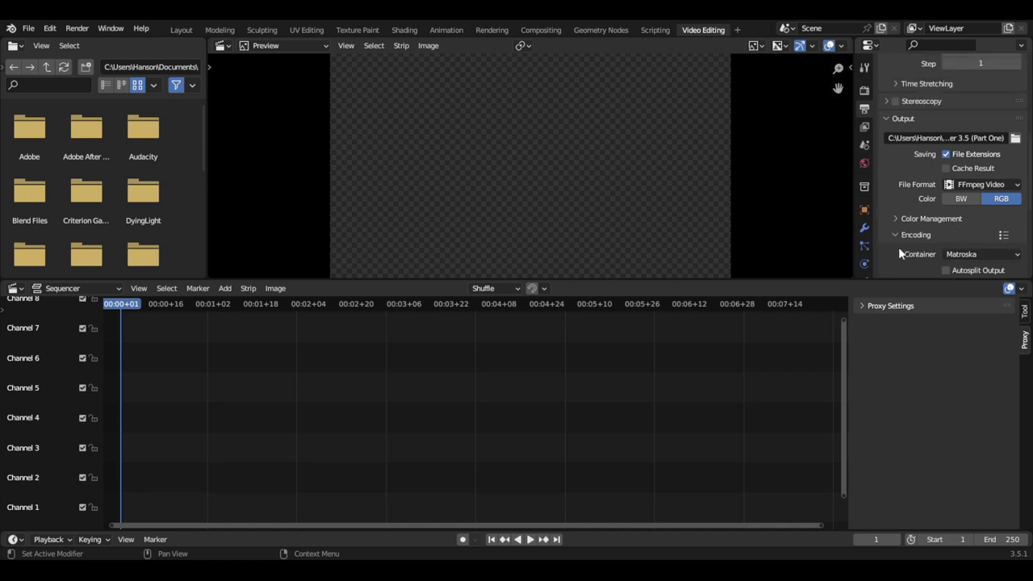
pyautogui.scroll(-3, 912, 242)
pyautogui.click(991, 202)
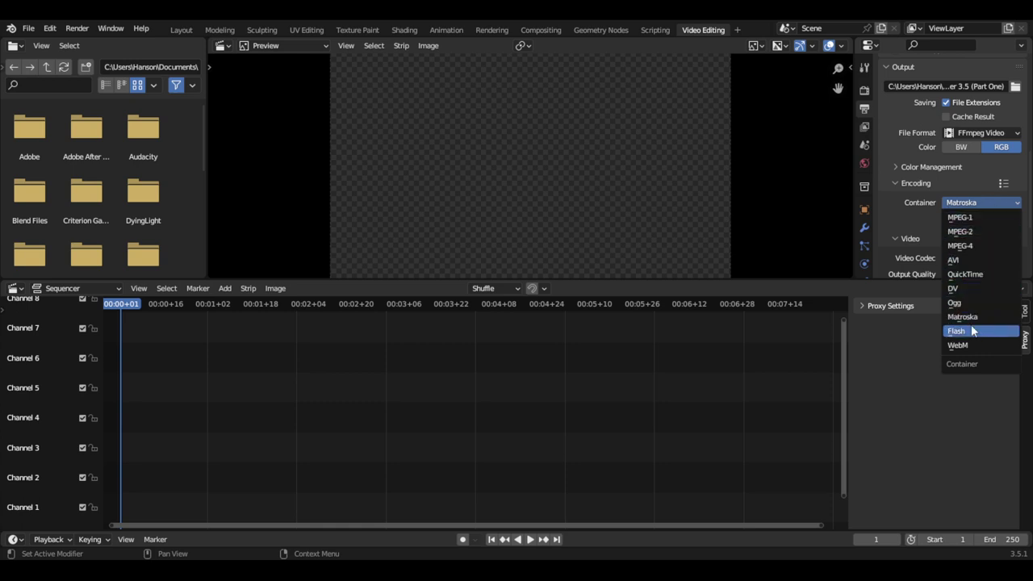
pyautogui.scroll(-5, 973, 298)
pyautogui.click(985, 245)
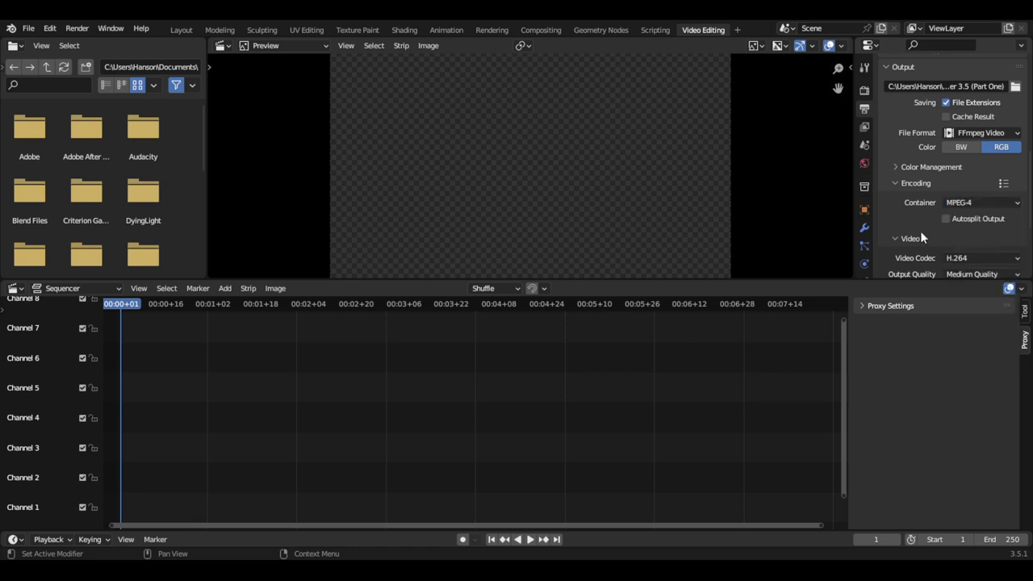
pyautogui.click(986, 204)
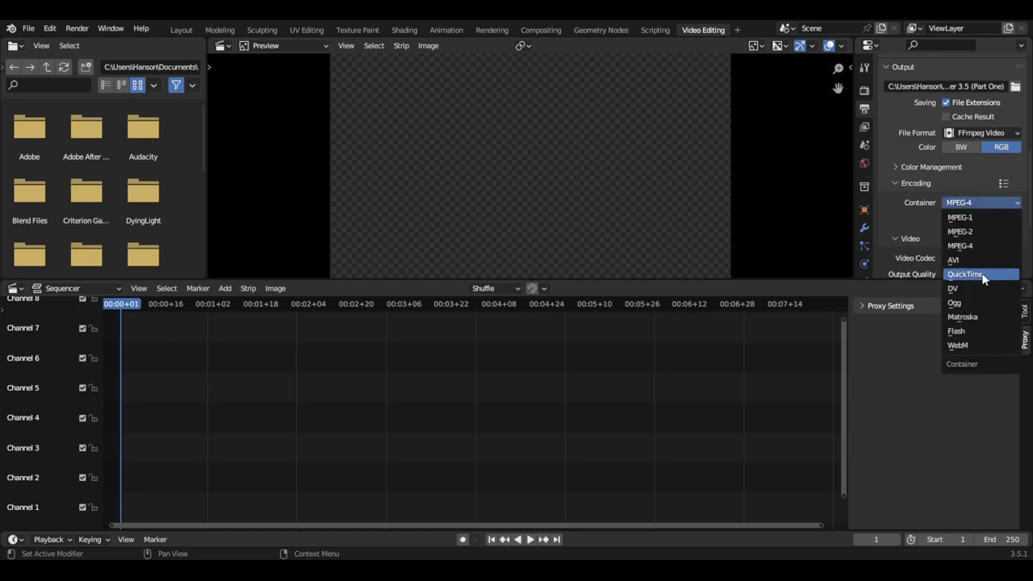
pyautogui.click(974, 198)
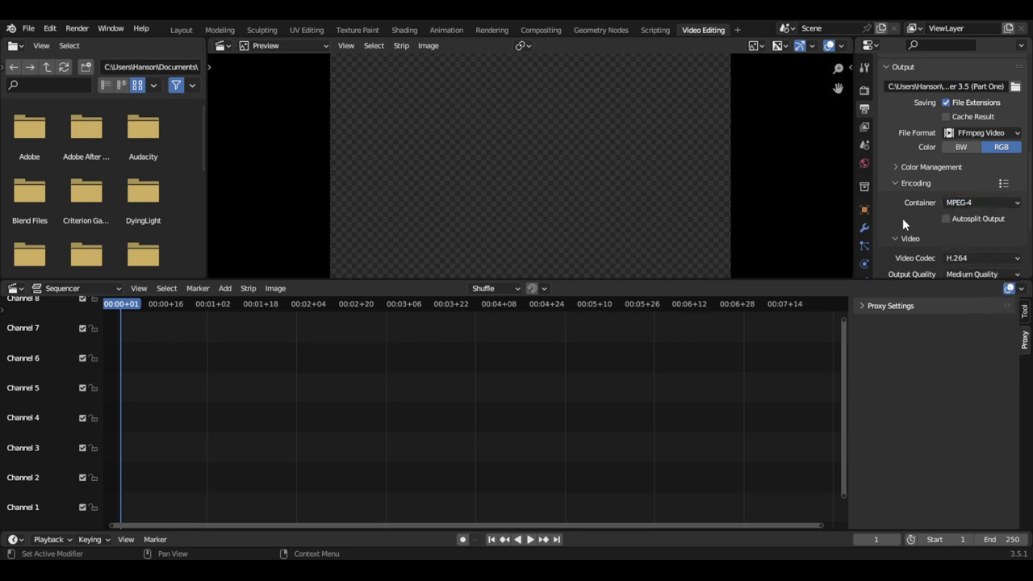
pyautogui.scroll(-1, 903, 218)
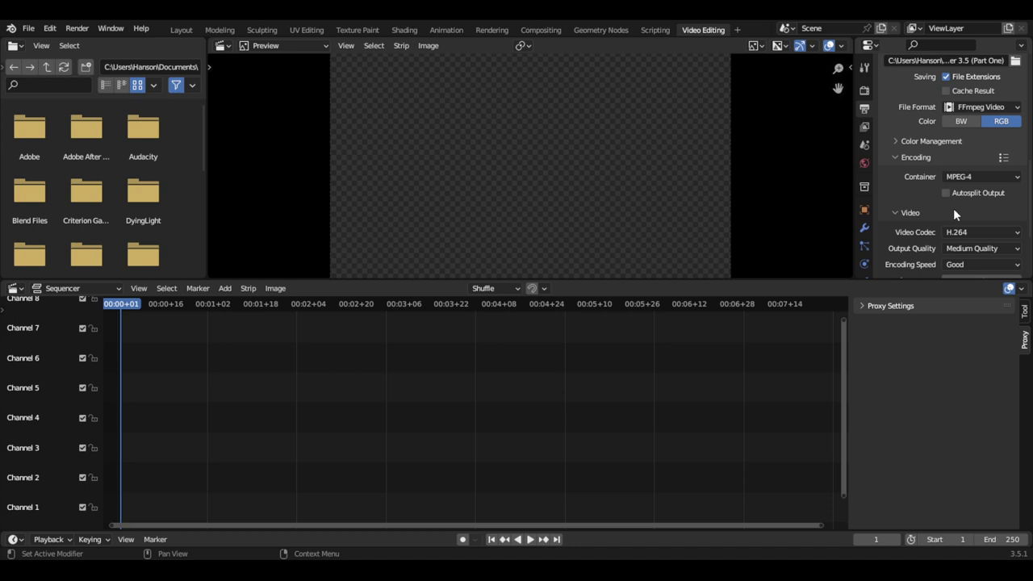
# Change the video codec from H.264 to MPEG-4 (divx).
pyautogui.scroll(-3, 910, 249)
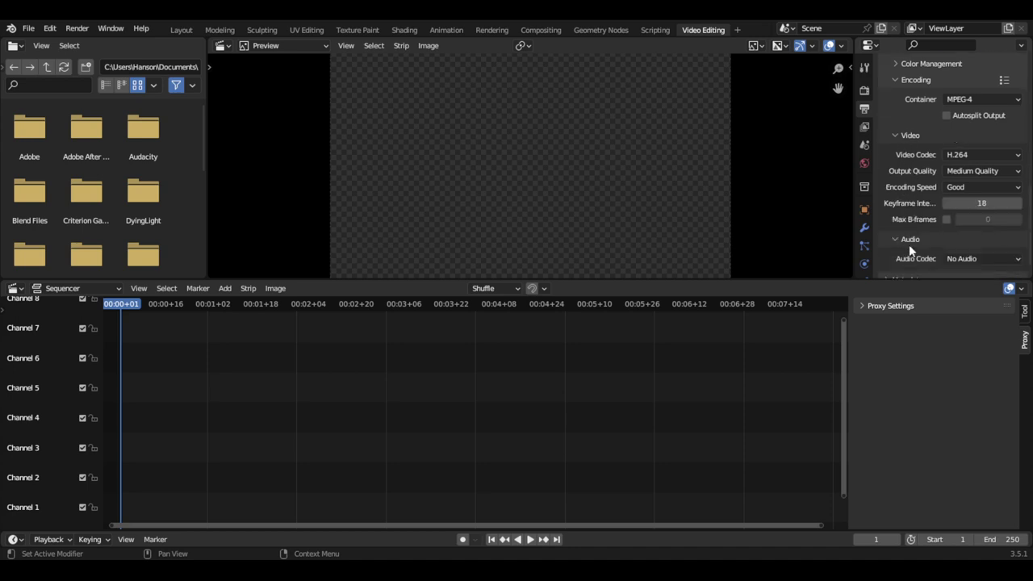
pyautogui.click(980, 155)
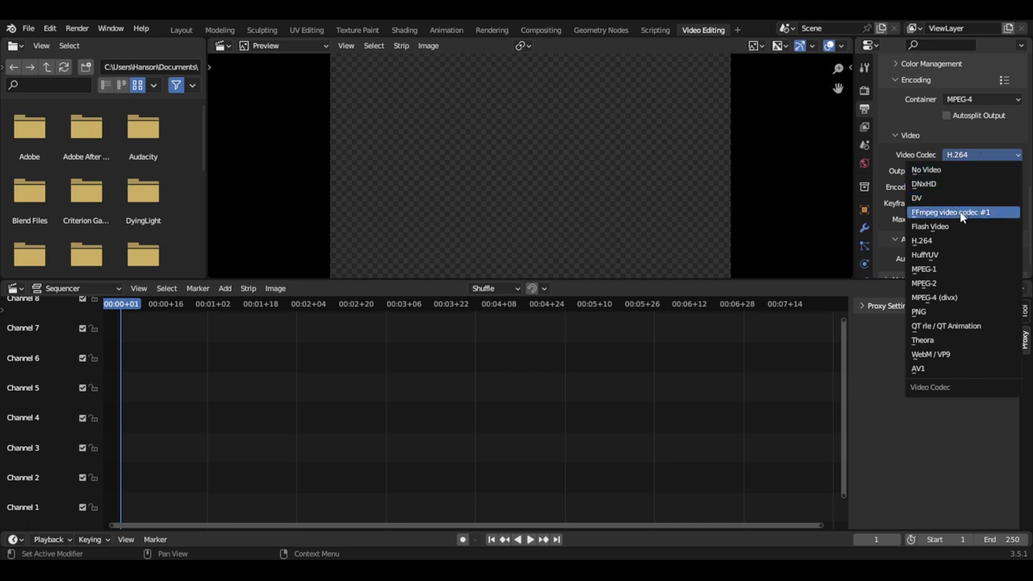
pyautogui.click(953, 298)
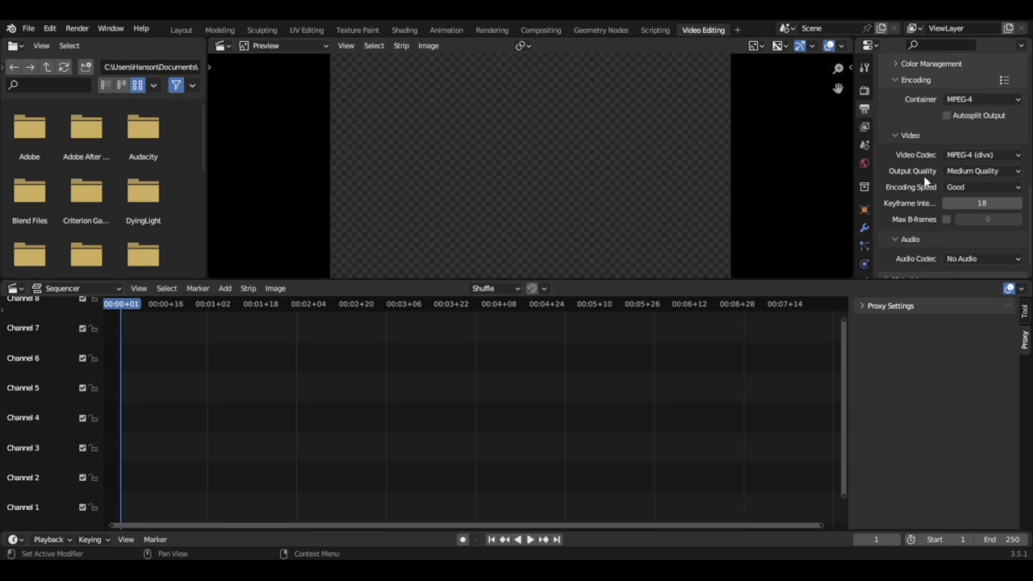
# Set output quality to High Quality, leaving encoding speed at Good.
pyautogui.click(976, 173)
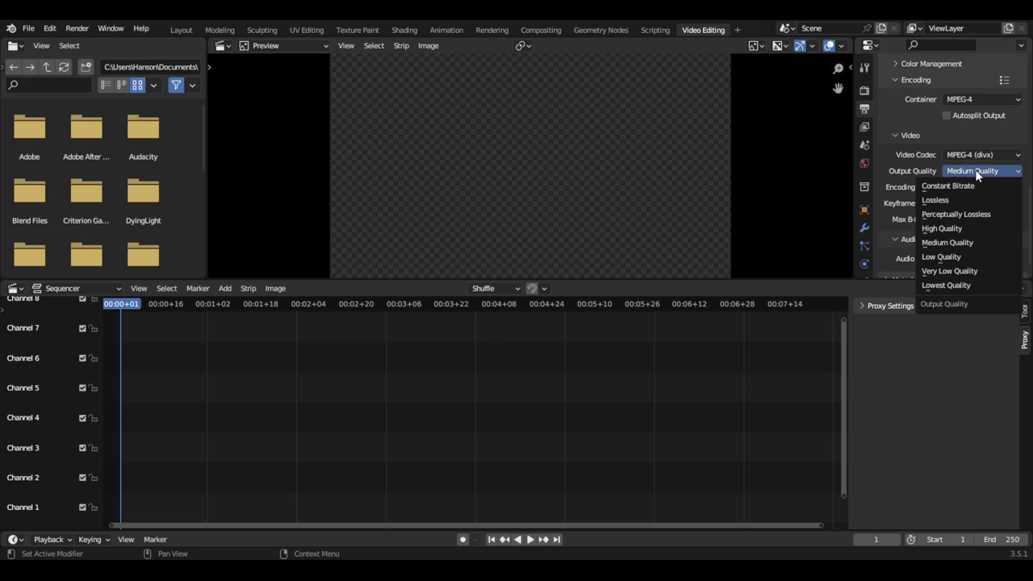
pyautogui.click(957, 232)
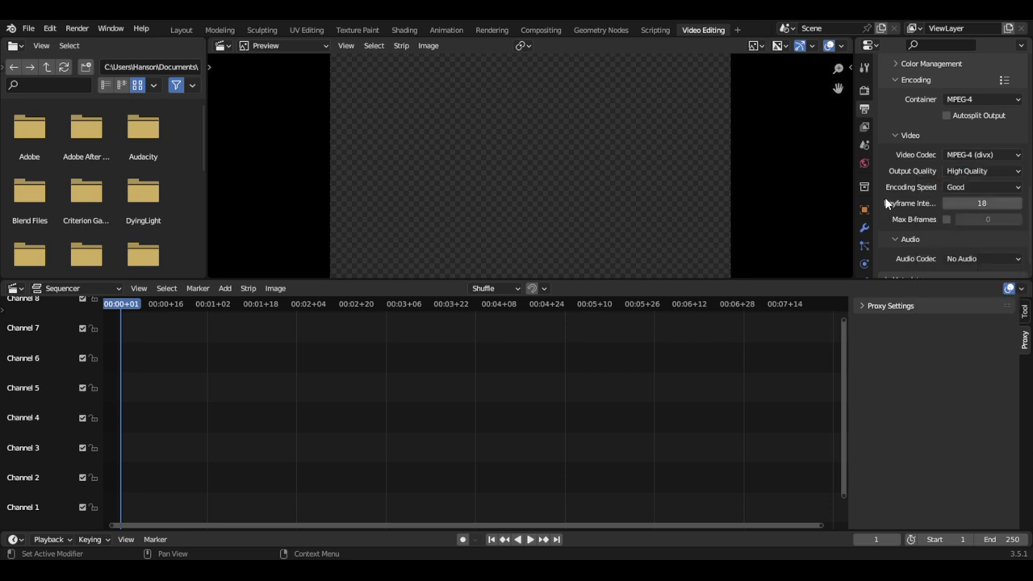
pyautogui.click(966, 186)
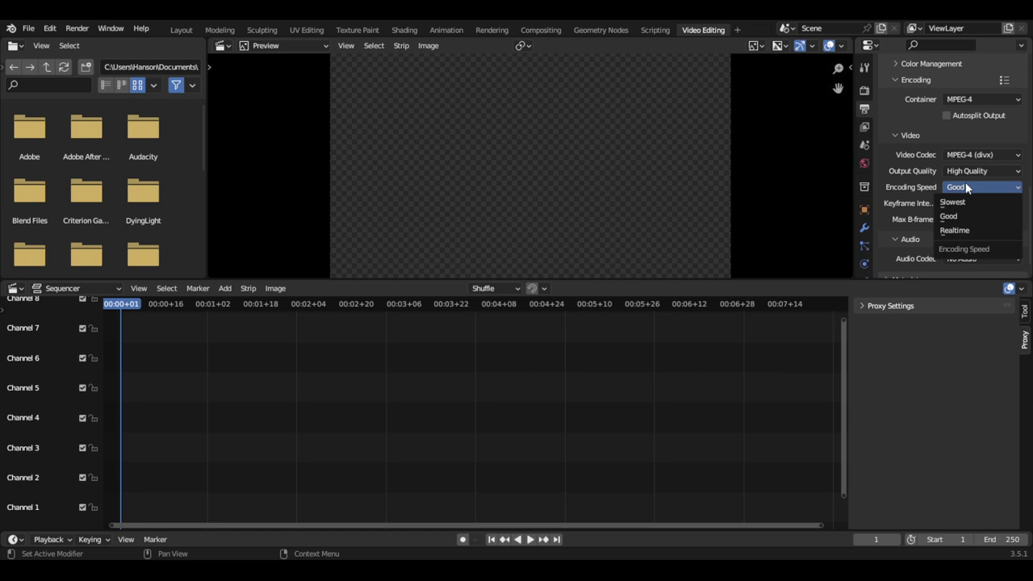
pyautogui.click(934, 194)
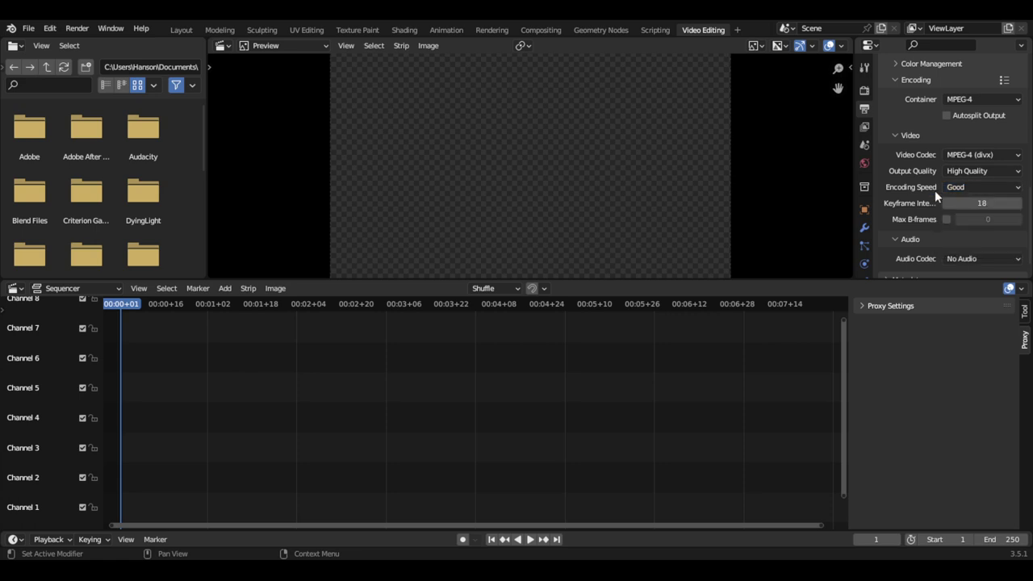
# Set the audio codec to AAC and switch audio channels from Stereo to Mono.
pyautogui.scroll(-2, 900, 223)
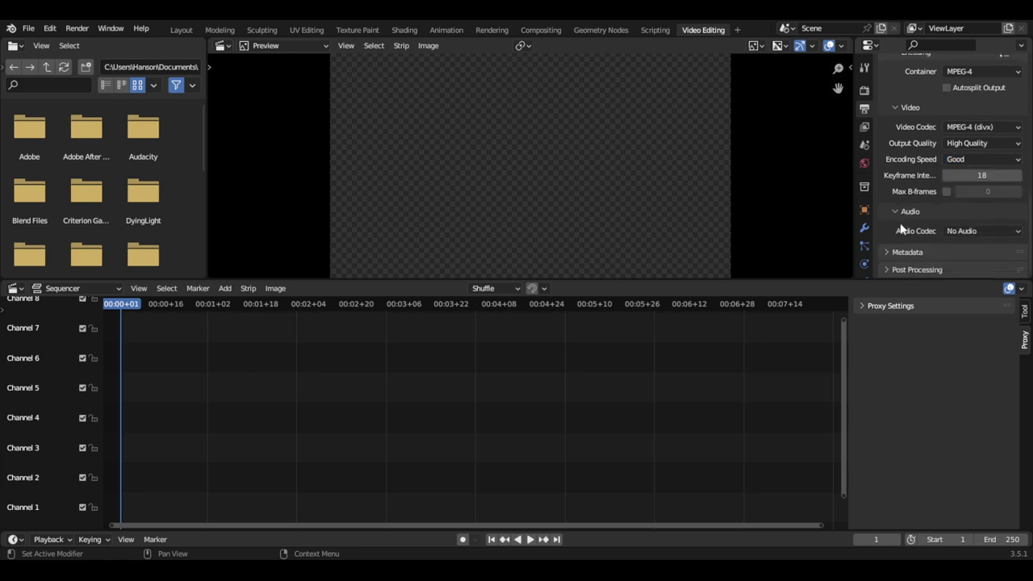
pyautogui.click(975, 231)
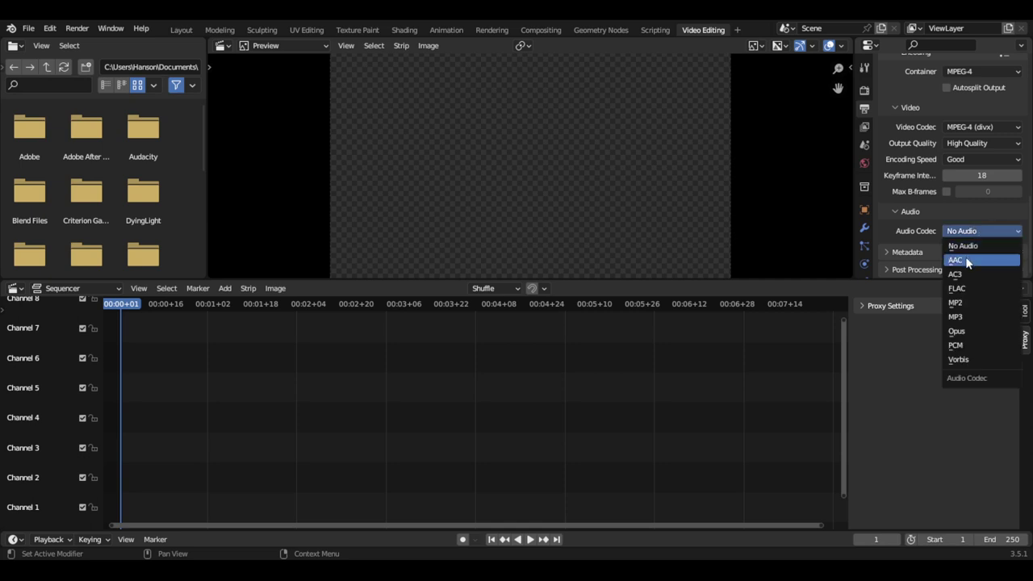
pyautogui.click(968, 261)
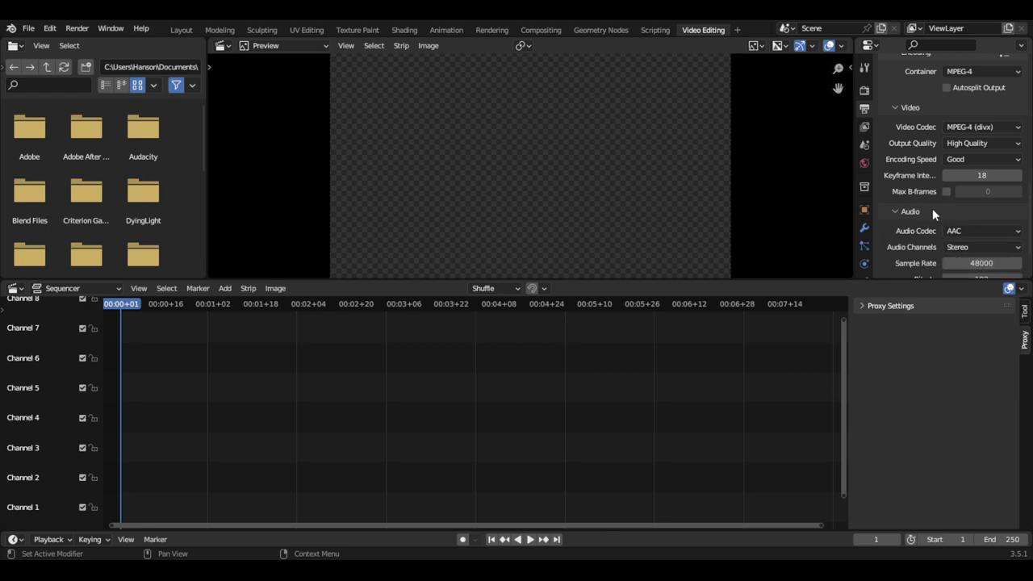
pyautogui.scroll(-3, 932, 208)
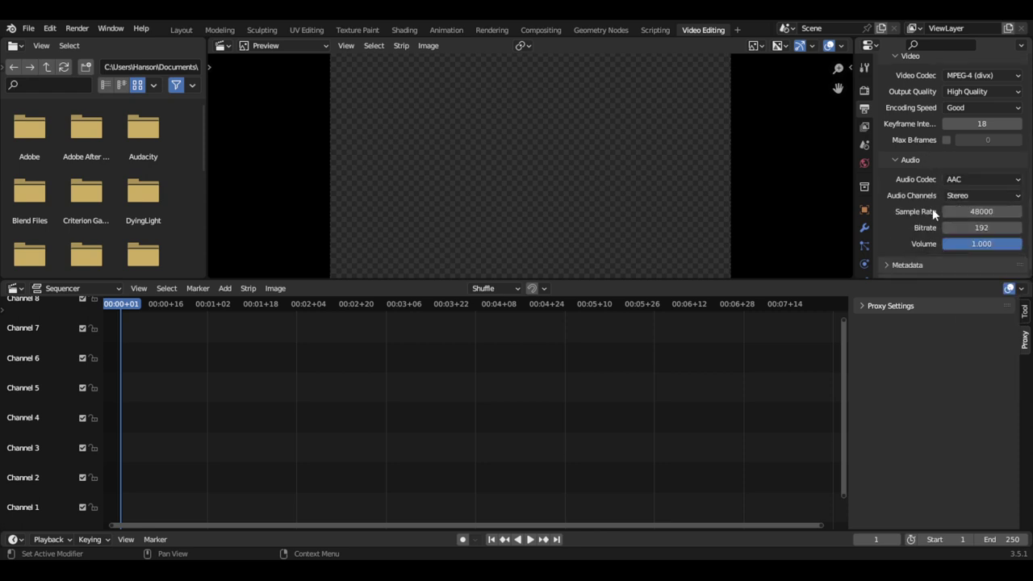
pyautogui.click(963, 197)
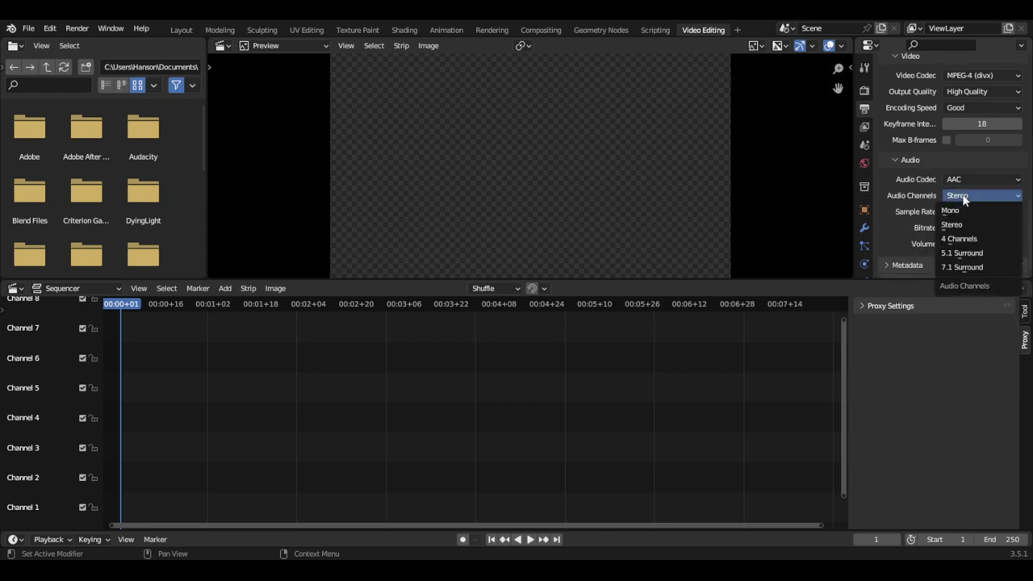
pyautogui.click(956, 223)
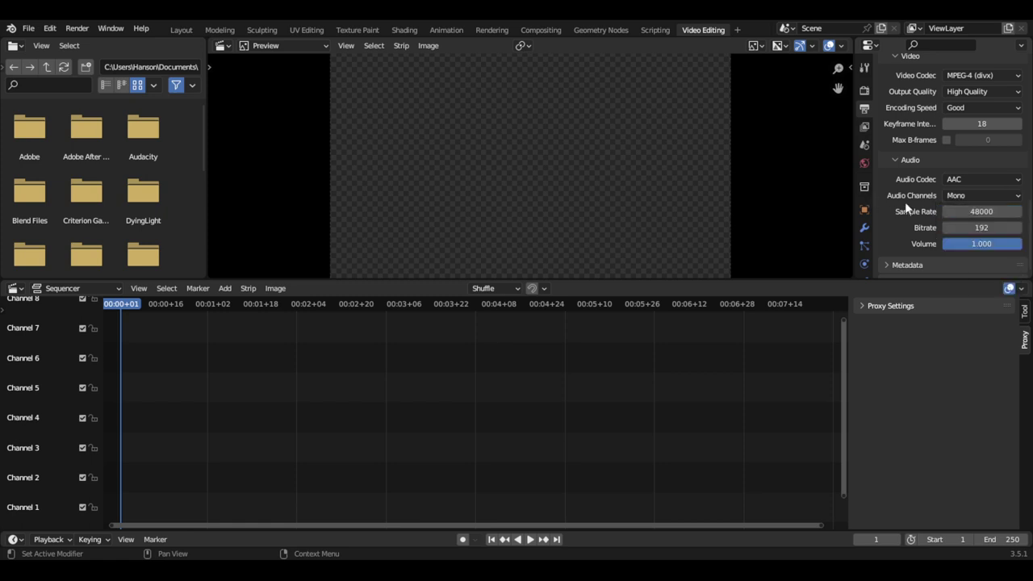
pyautogui.scroll(-1, 907, 208)
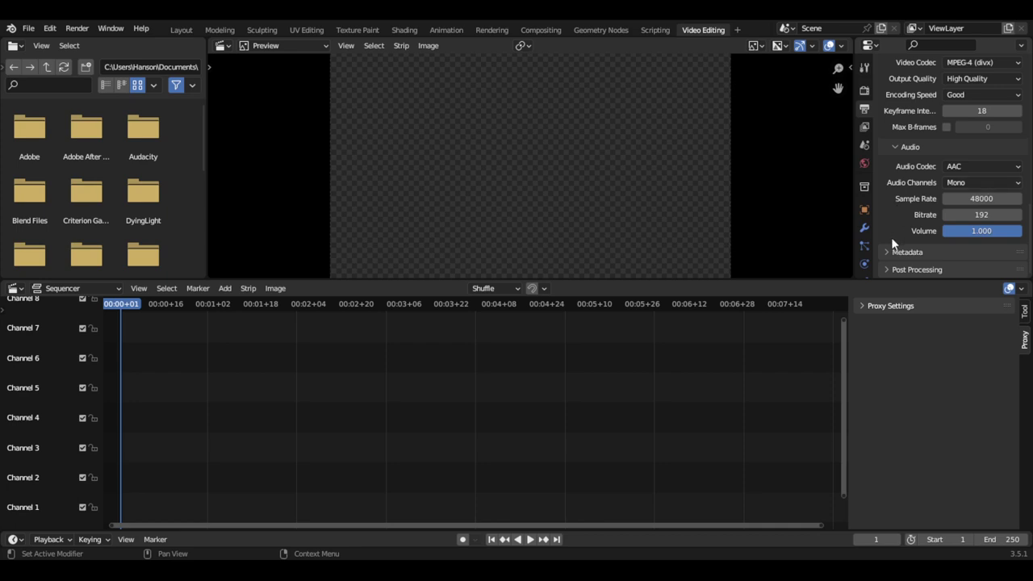
pyautogui.scroll(3, 891, 237)
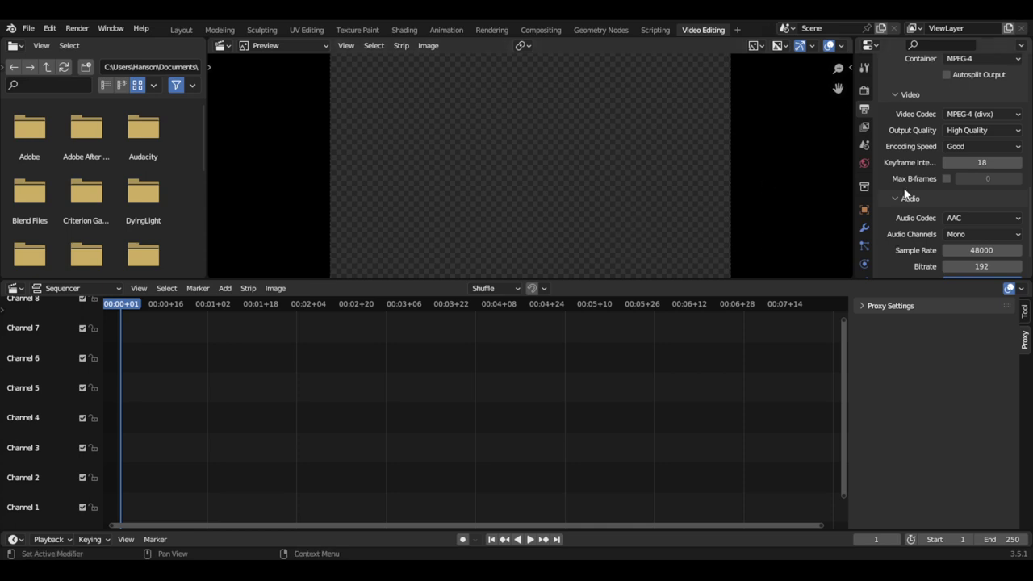
# Expand the Metadata and Post Processing panels, then scroll back up to Encoding.
pyautogui.scroll(-3, 898, 202)
pyautogui.click(880, 250)
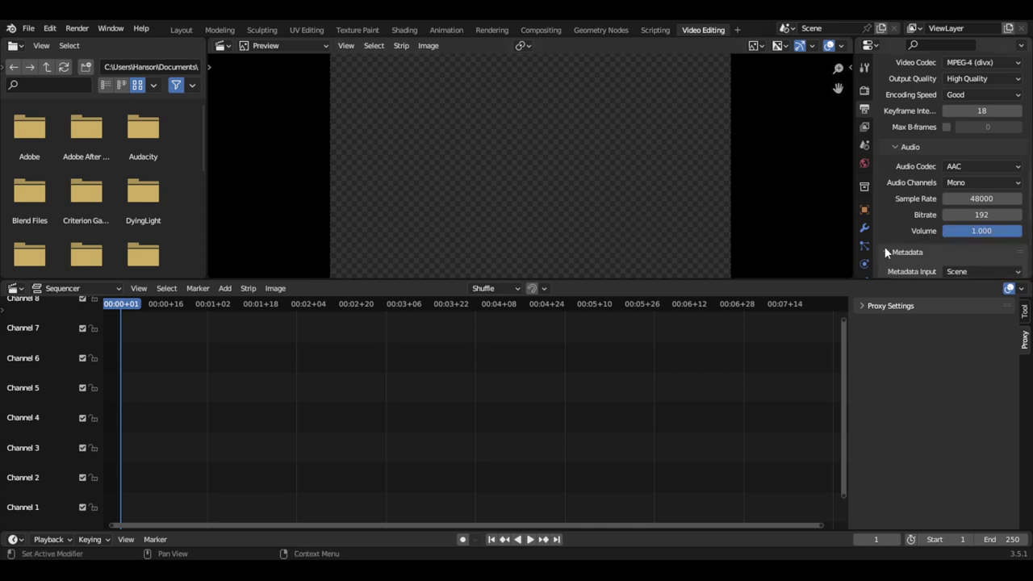
pyautogui.scroll(-4, 899, 201)
pyautogui.scroll(-10, 898, 201)
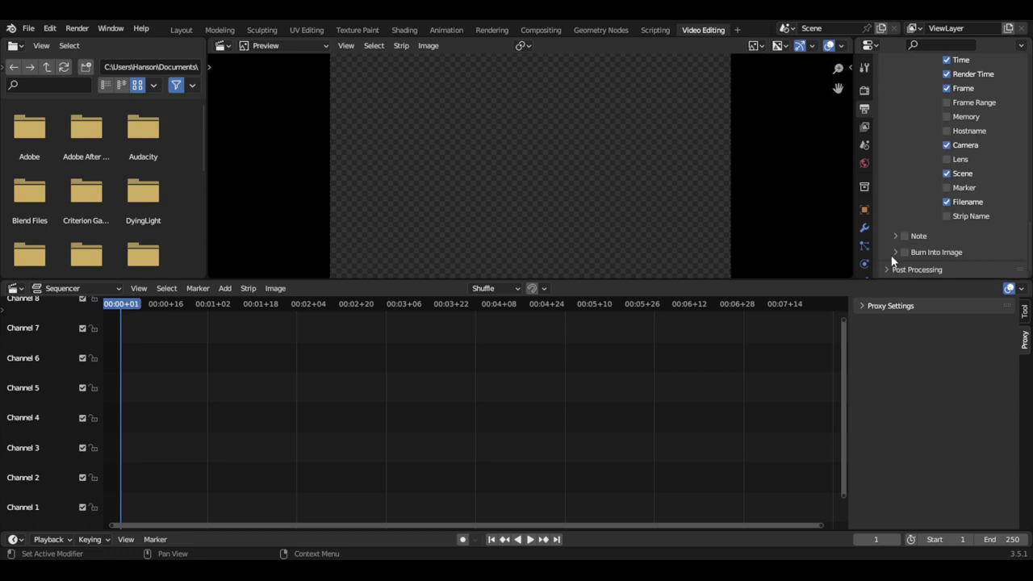
pyautogui.click(887, 269)
pyautogui.scroll(-3, 894, 190)
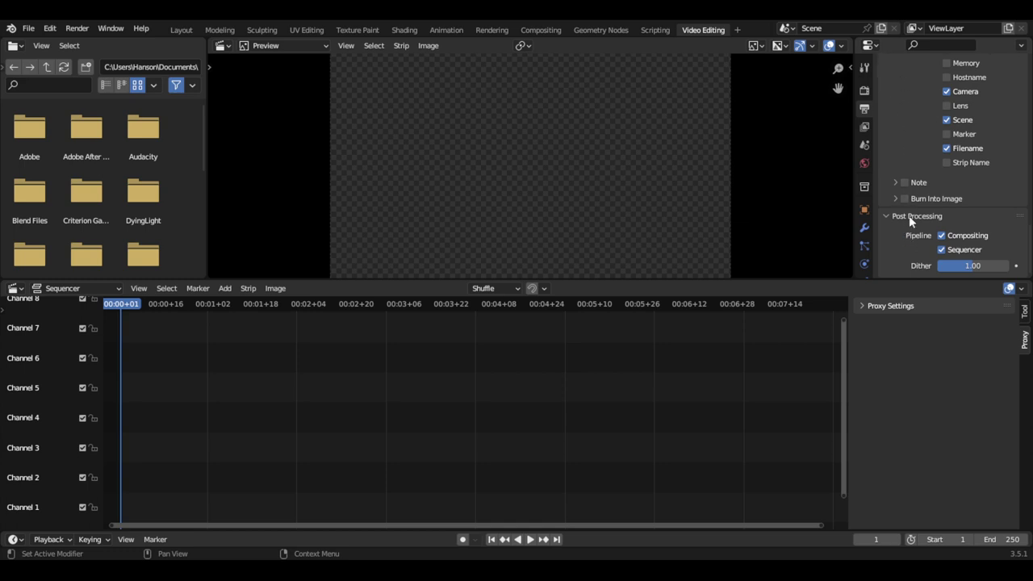
pyautogui.scroll(8, 905, 236)
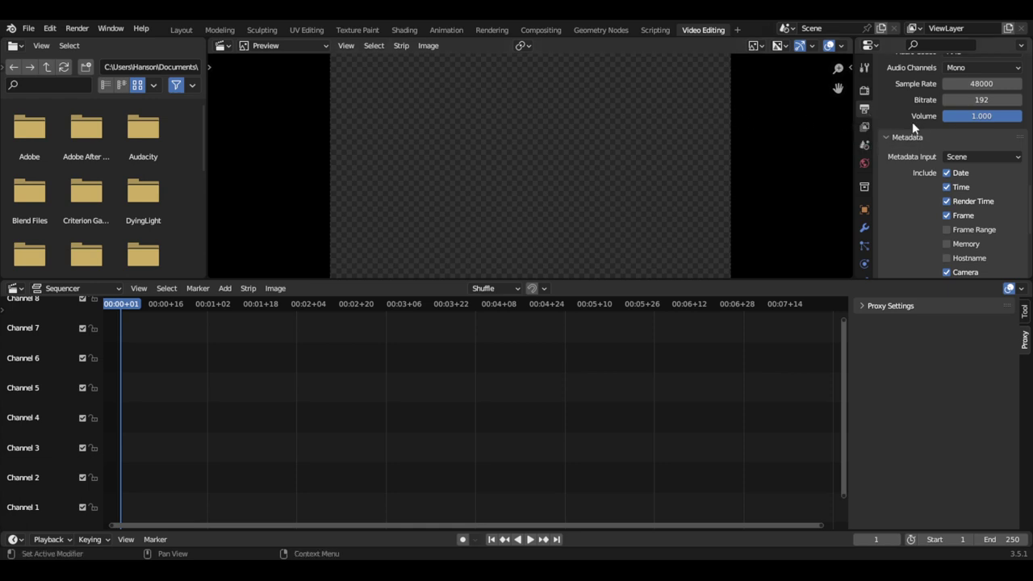
pyautogui.scroll(8, 893, 178)
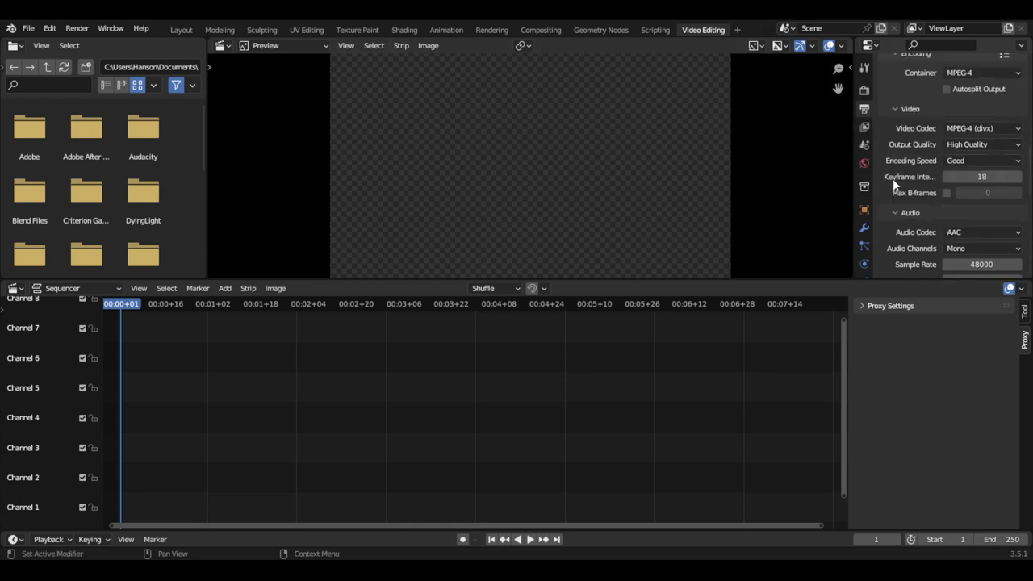
pyautogui.scroll(7, 893, 178)
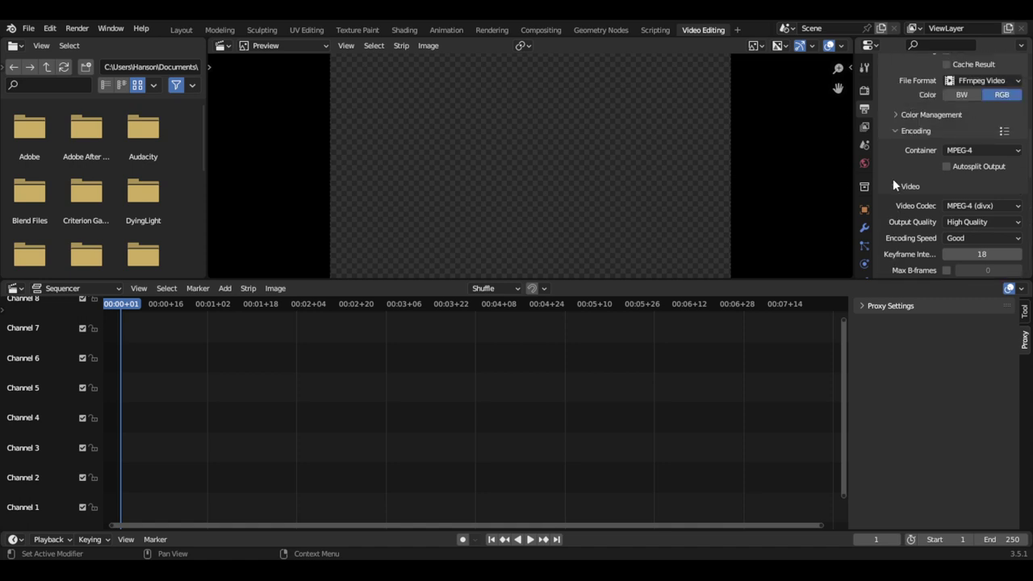
pyautogui.click(864, 92)
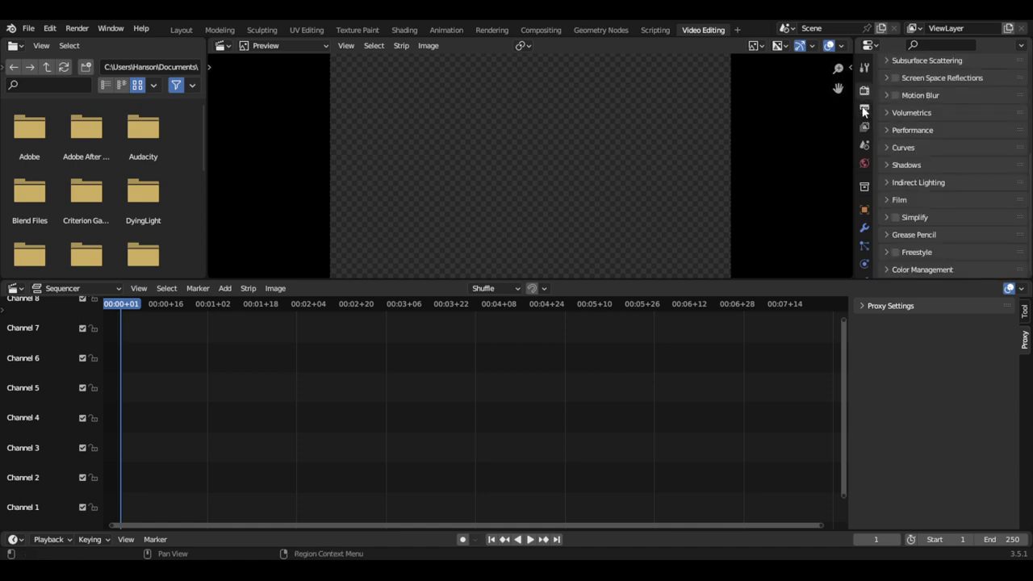
pyautogui.click(864, 111)
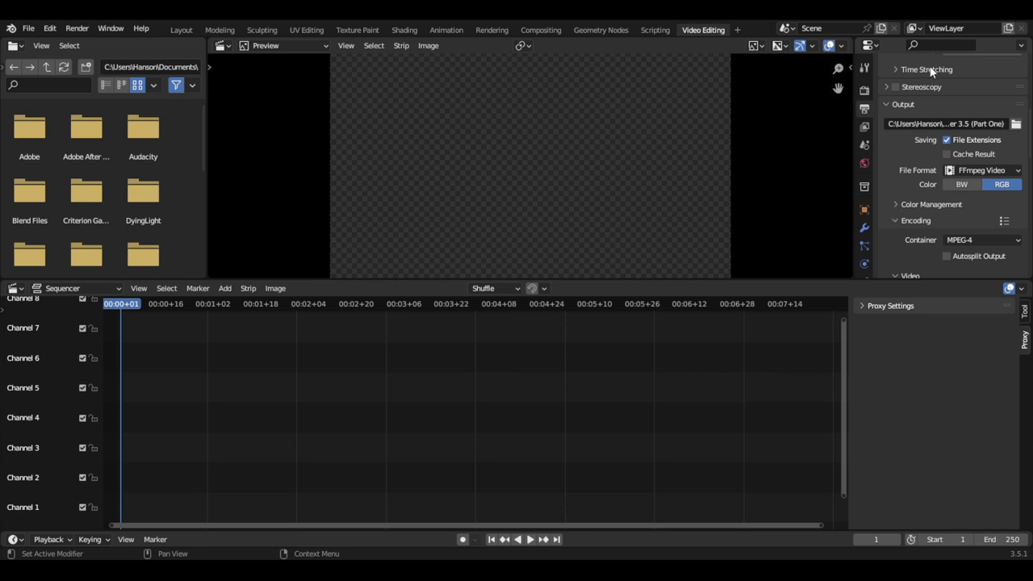
pyautogui.scroll(4, 902, 252)
pyautogui.scroll(4, 903, 249)
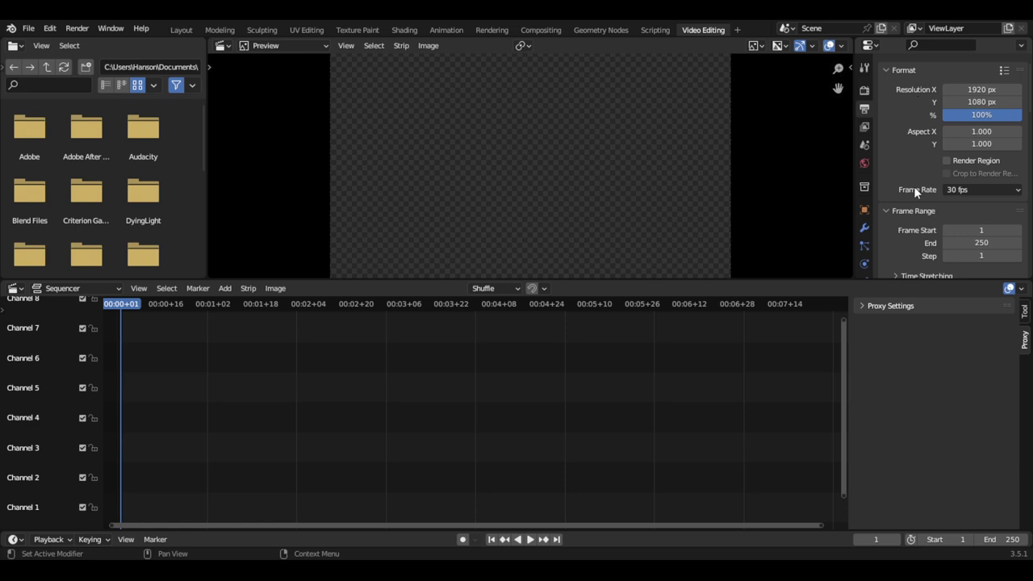
pyautogui.scroll(-2, 916, 189)
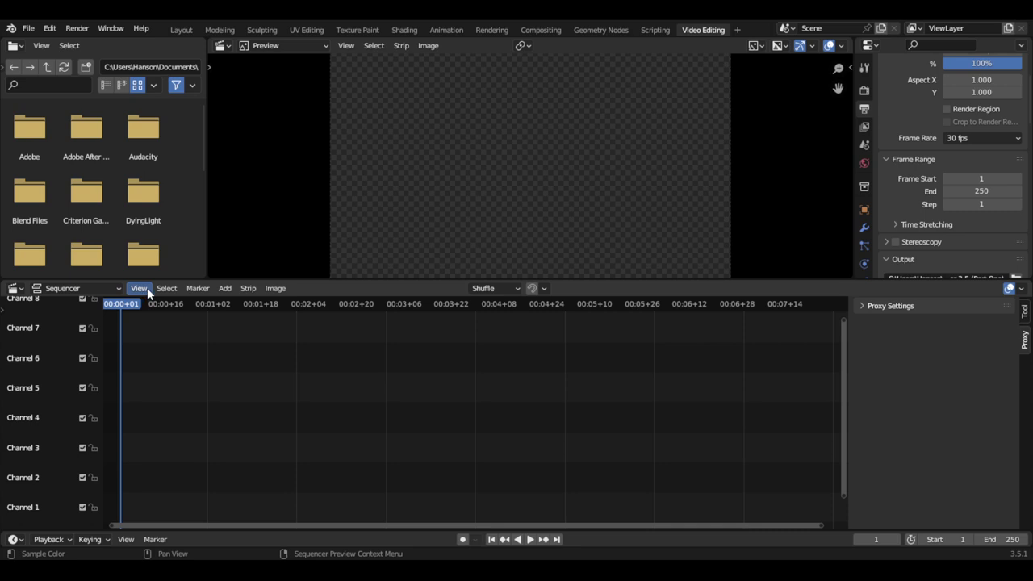
# Add Resident Evil Village.mp4 to the sequencer as a movie strip with sound.
pyautogui.click(222, 289)
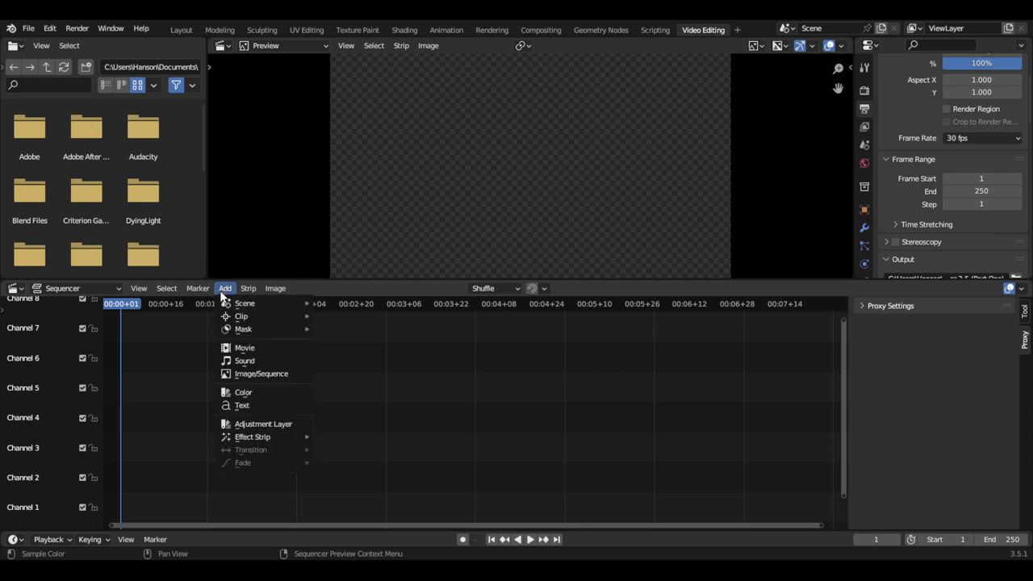
pyautogui.click(246, 349)
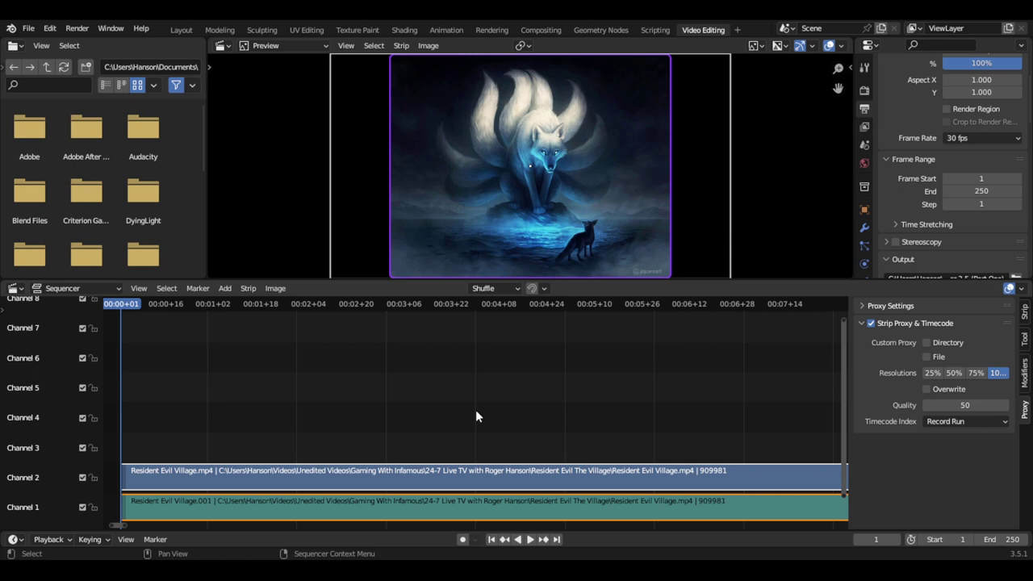
# Select the Channel 1 sound and Channel 2 video strips and show their Strip properties.
pyautogui.click(344, 474)
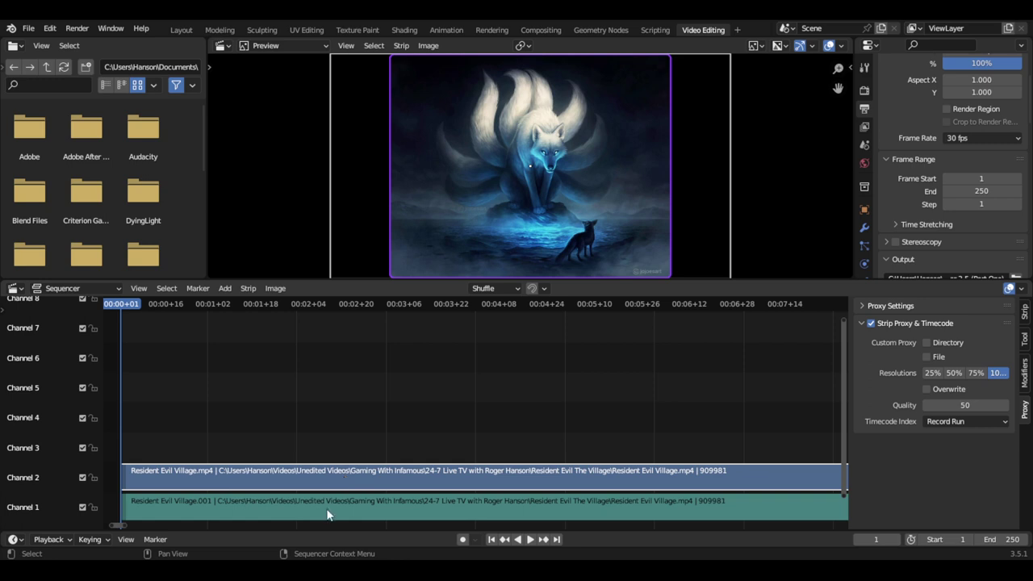
pyautogui.click(327, 507)
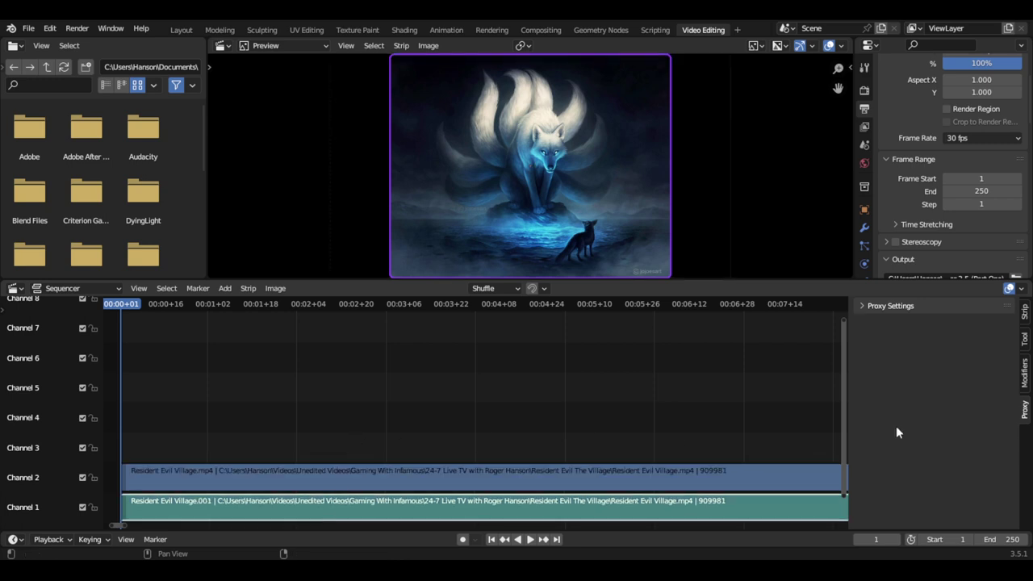
pyautogui.click(486, 478)
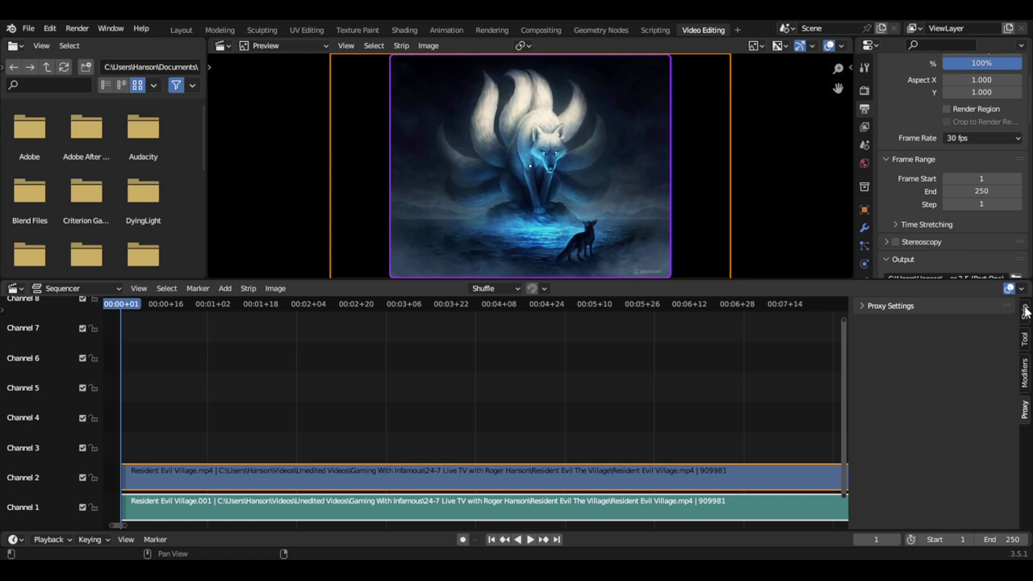
pyautogui.click(1026, 312)
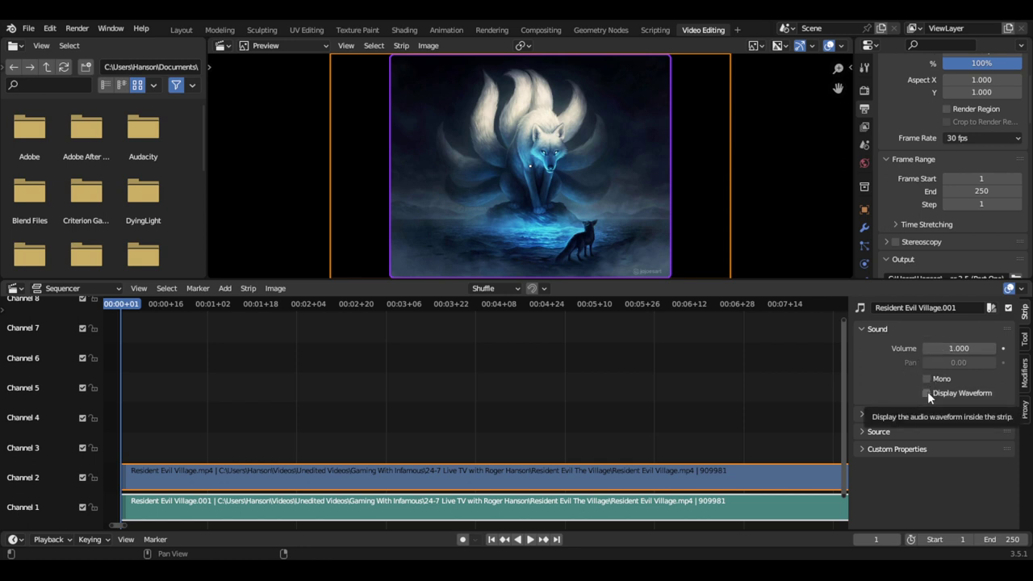
# Select the Channel 1 Resident Evil Village.001 sound strip and turn on Display Waveform.
pyautogui.click(575, 504)
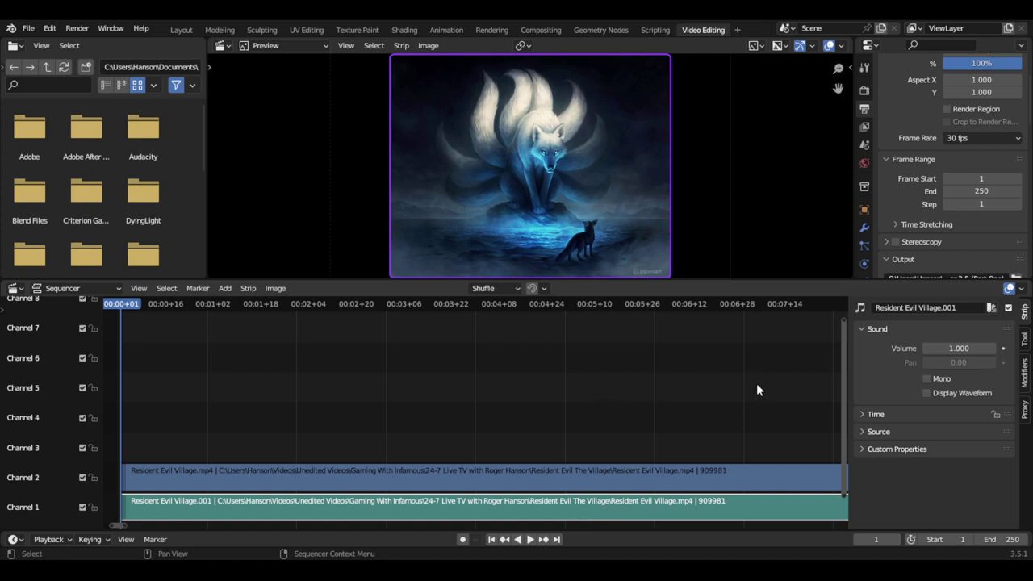
pyautogui.click(927, 393)
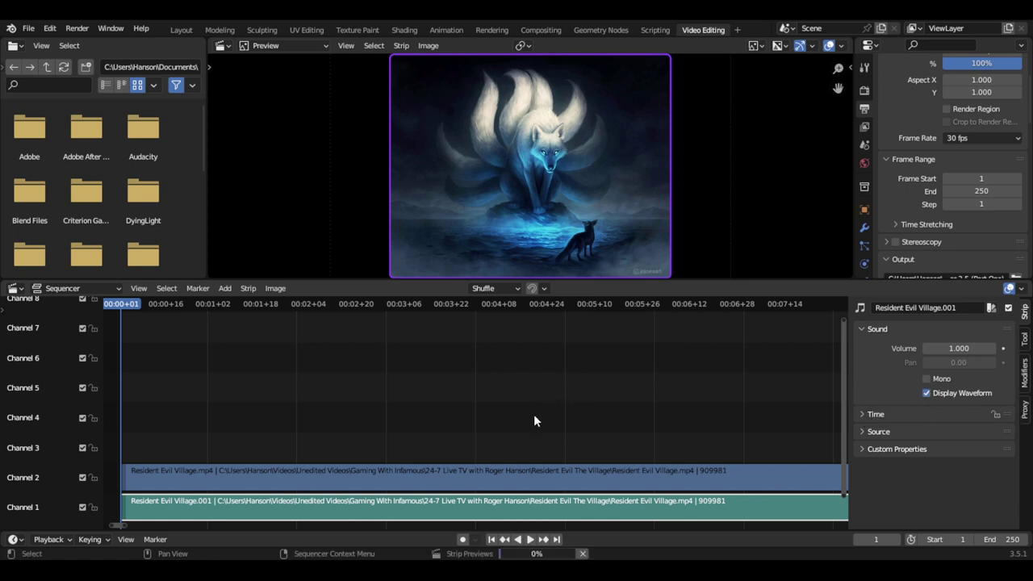
pyautogui.click(511, 475)
pyautogui.click(500, 504)
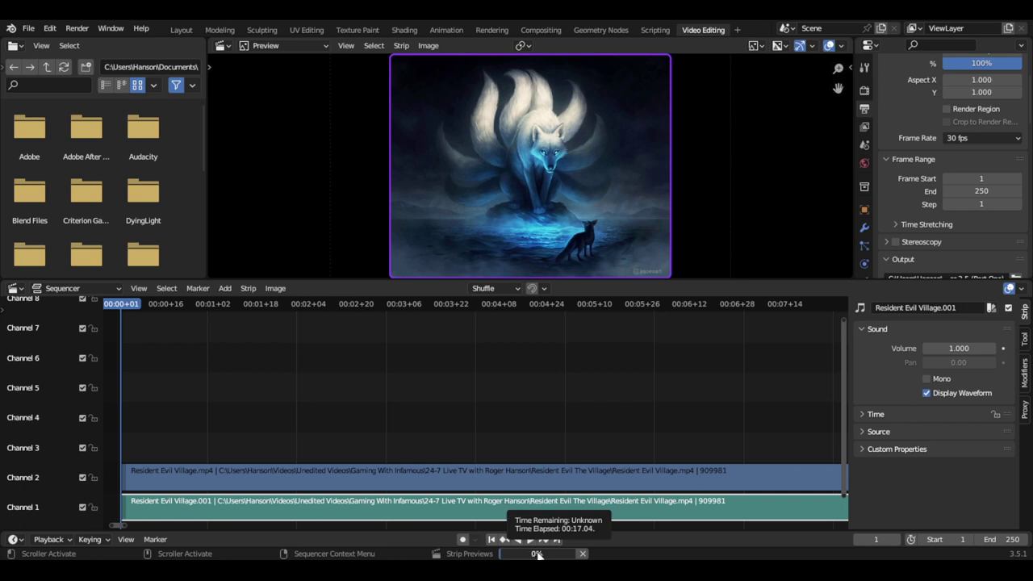
pyautogui.hscroll(-5, 583, 463)
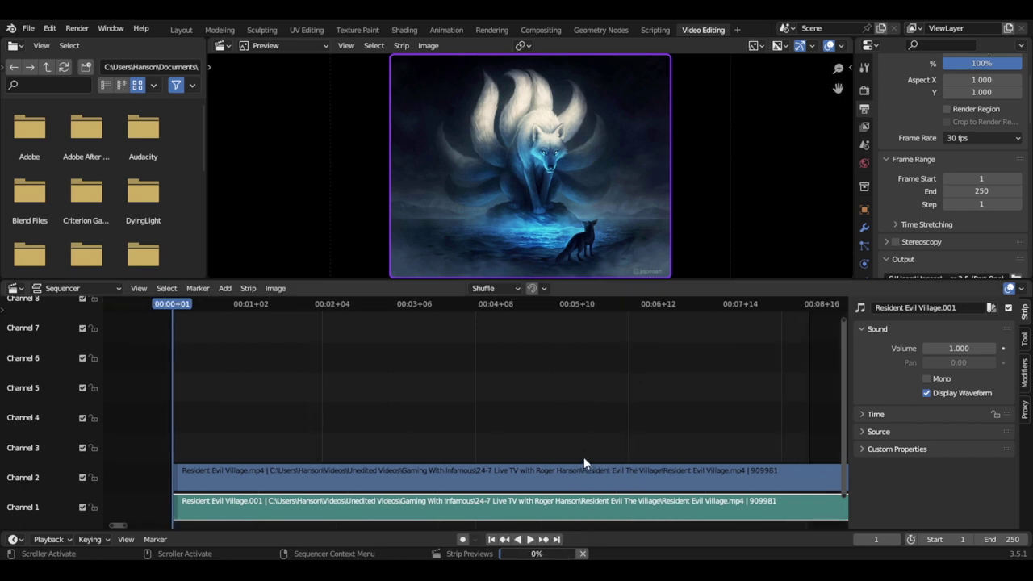
pyautogui.scroll(-2, 584, 463)
pyautogui.scroll(3, 582, 456)
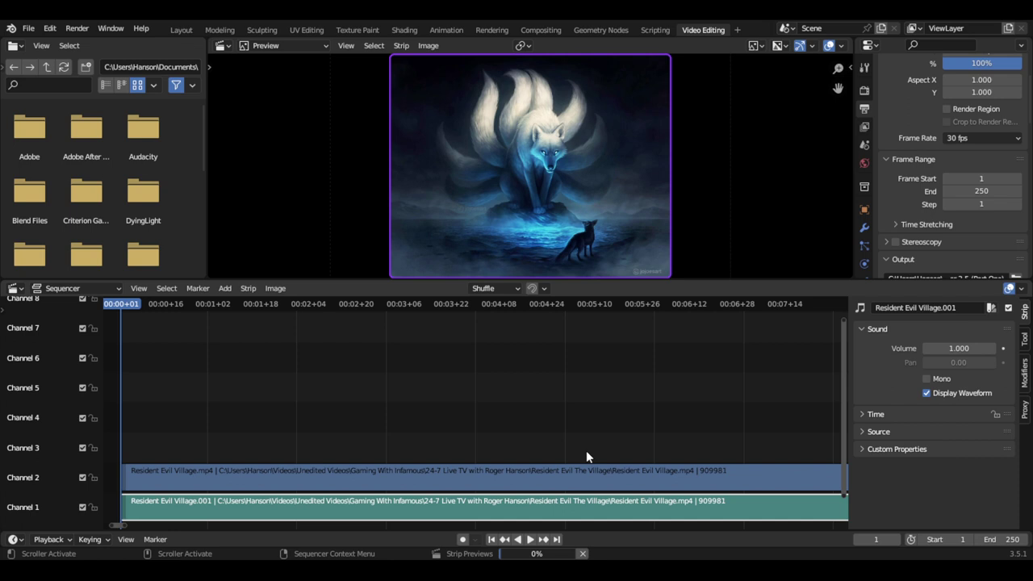
# Box-select the Channel 2 video strip so it joins the sound strip in the selection.
pyautogui.scroll(-5, 586, 451)
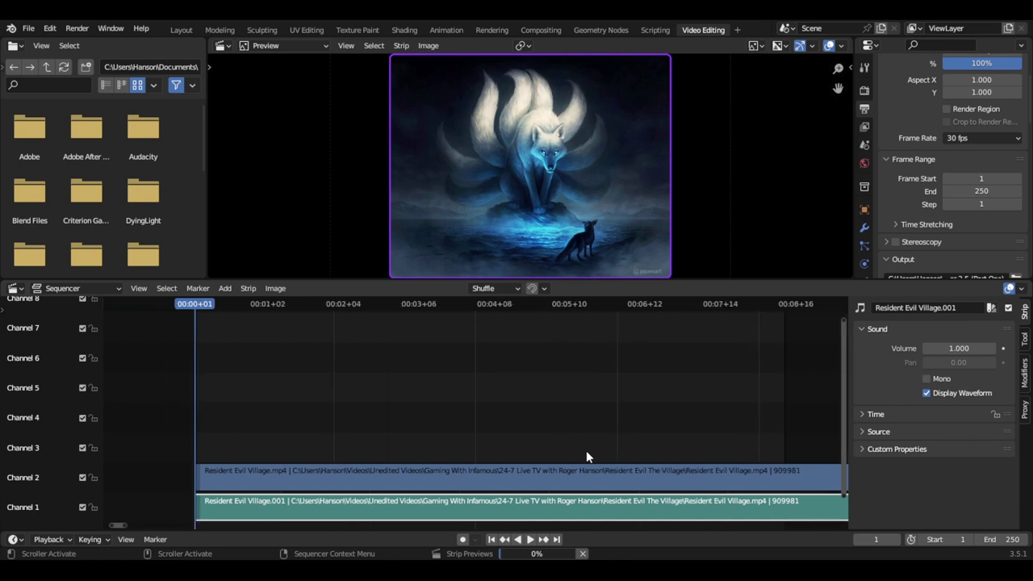
pyautogui.scroll(-6, 586, 450)
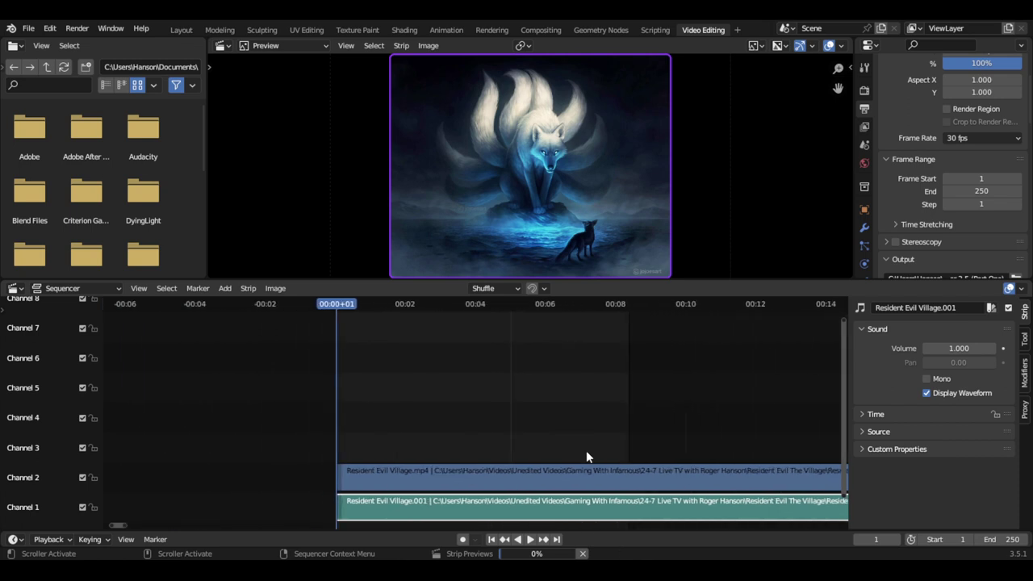
pyautogui.scroll(-6, 586, 450)
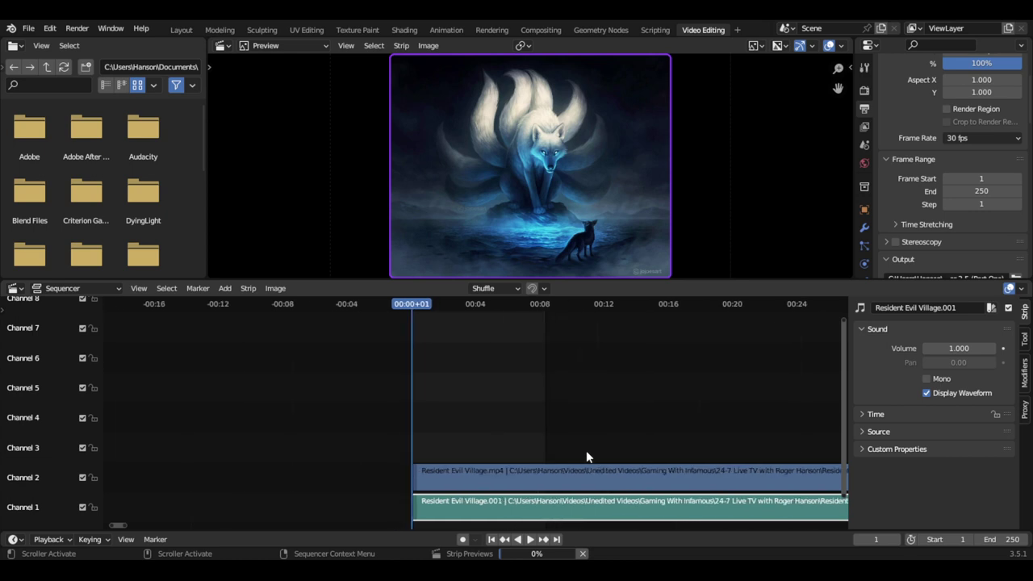
pyautogui.scroll(-6, 586, 451)
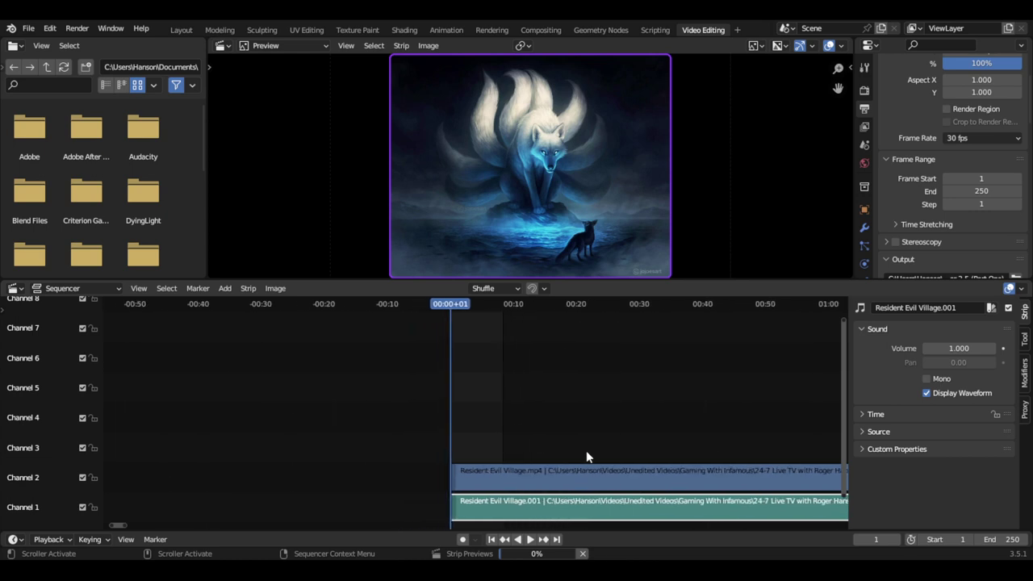
pyautogui.scroll(-6, 586, 452)
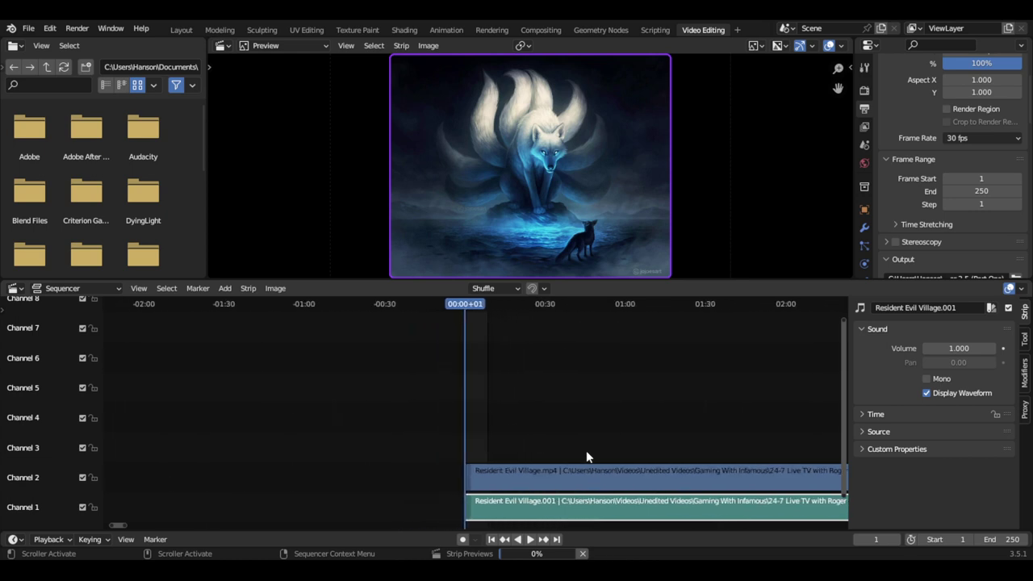
pyautogui.scroll(-6, 586, 450)
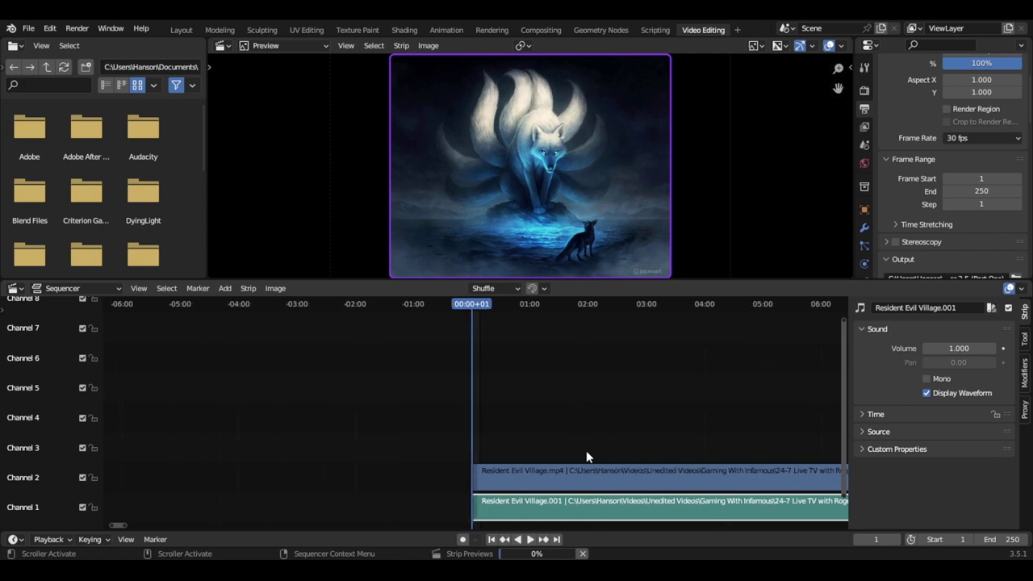
pyautogui.scroll(-6, 585, 449)
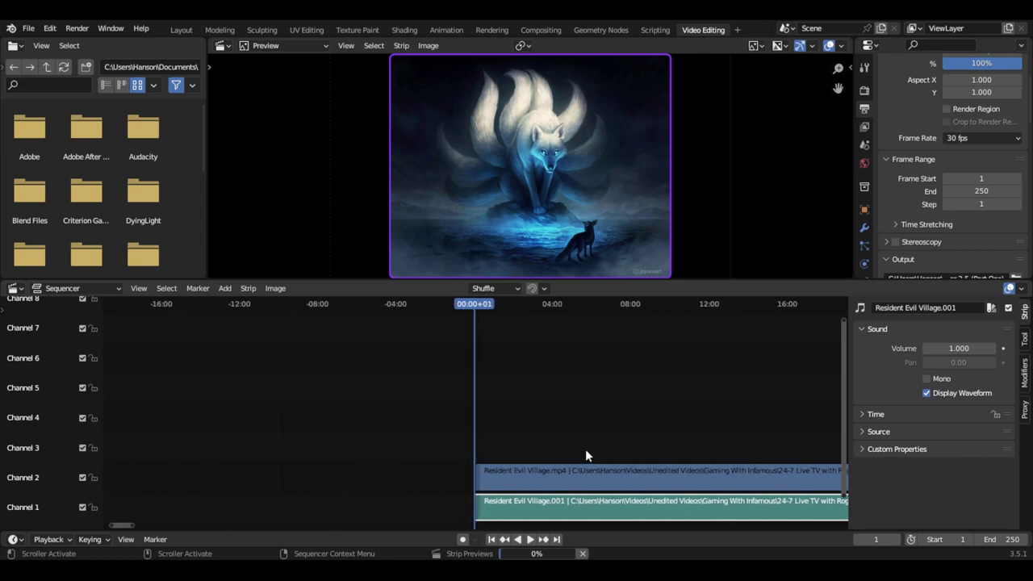
pyautogui.scroll(-6, 586, 452)
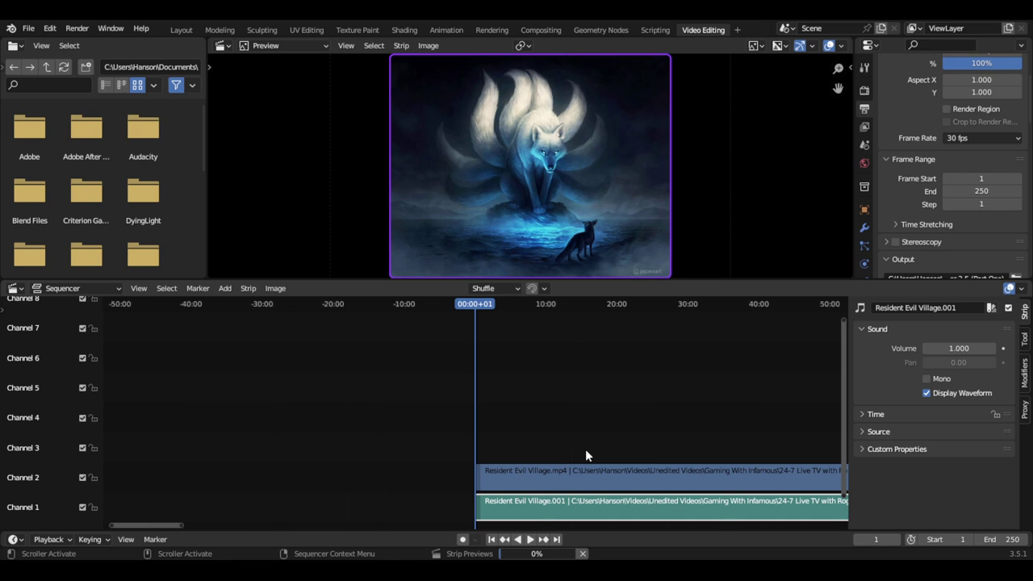
pyautogui.scroll(-6, 586, 452)
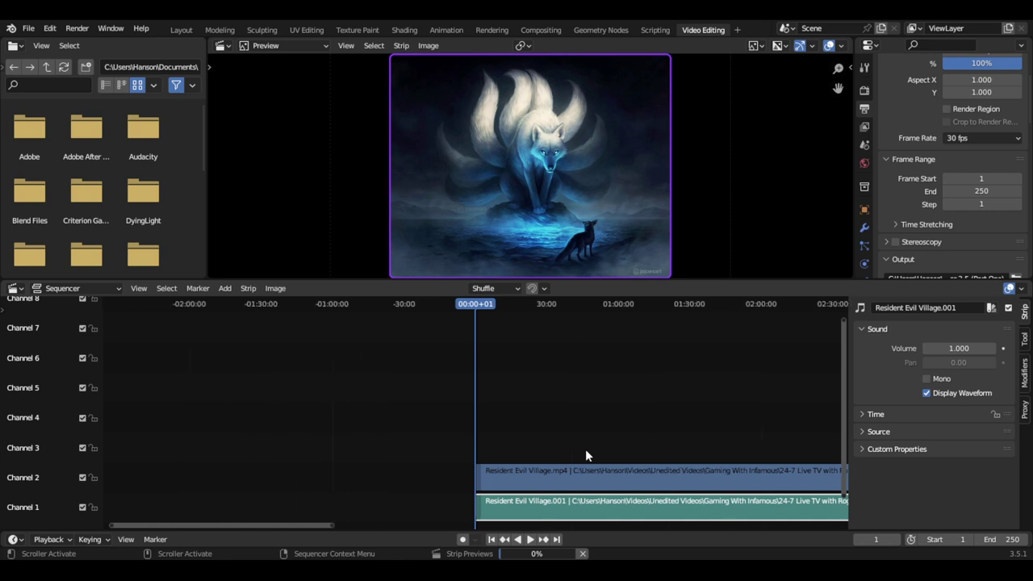
pyautogui.scroll(-2, 585, 456)
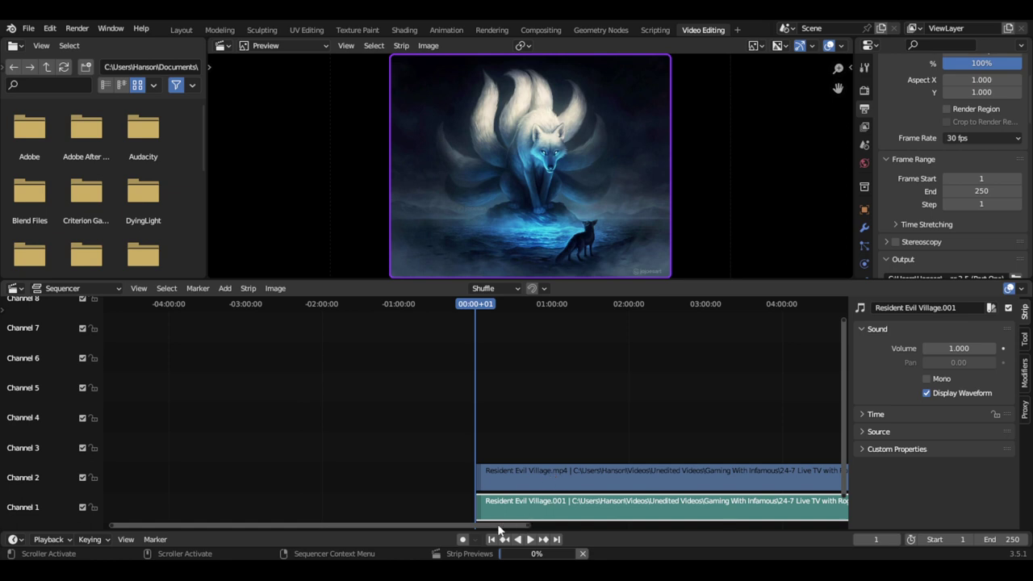
pyautogui.moveTo(407, 526); pyautogui.dragTo(627, 525)
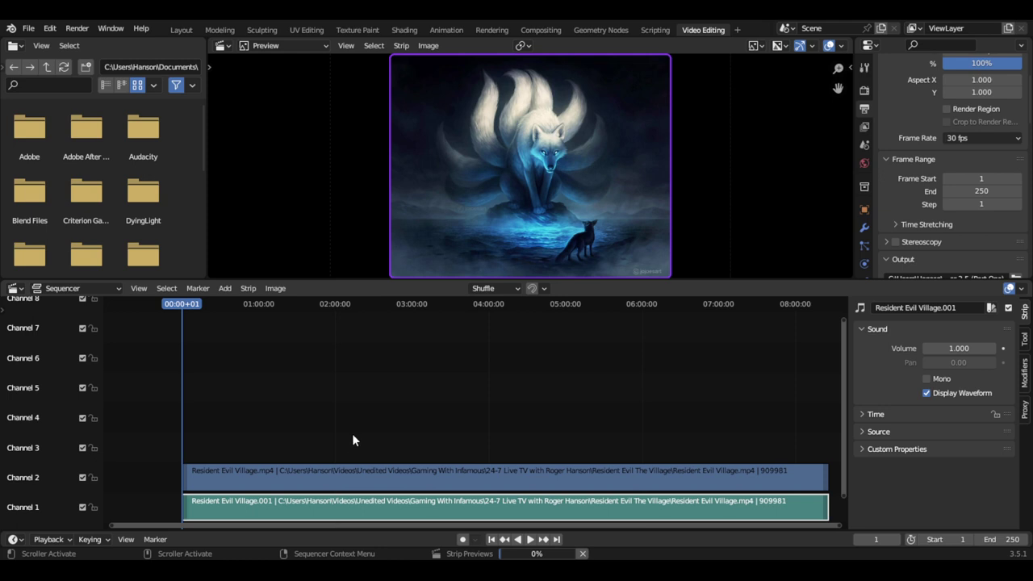
pyautogui.moveTo(352, 433); pyautogui.dragTo(402, 489)
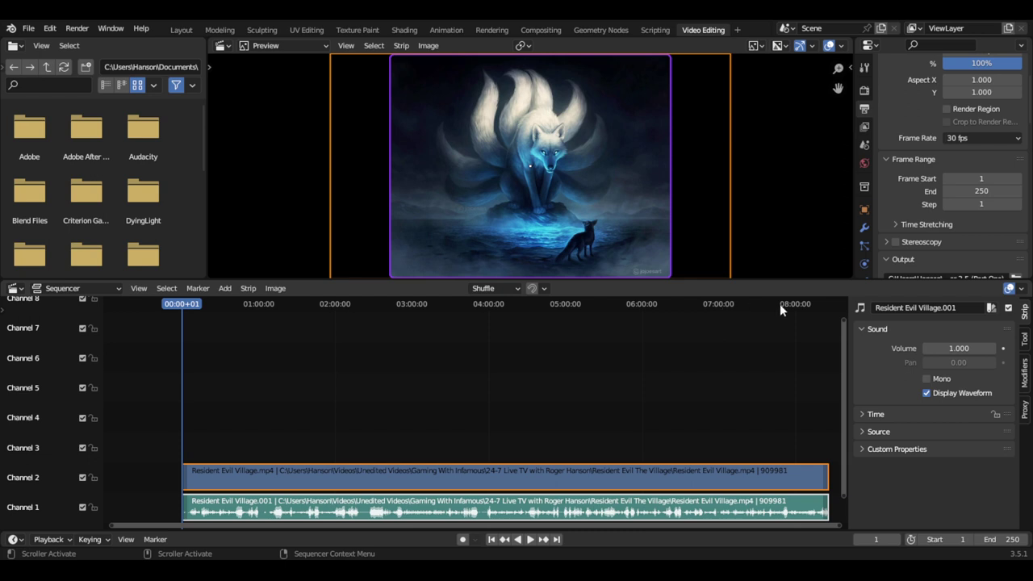
# Box-select both recording strips again and tick Mono for the audio strip.
pyautogui.click(406, 514)
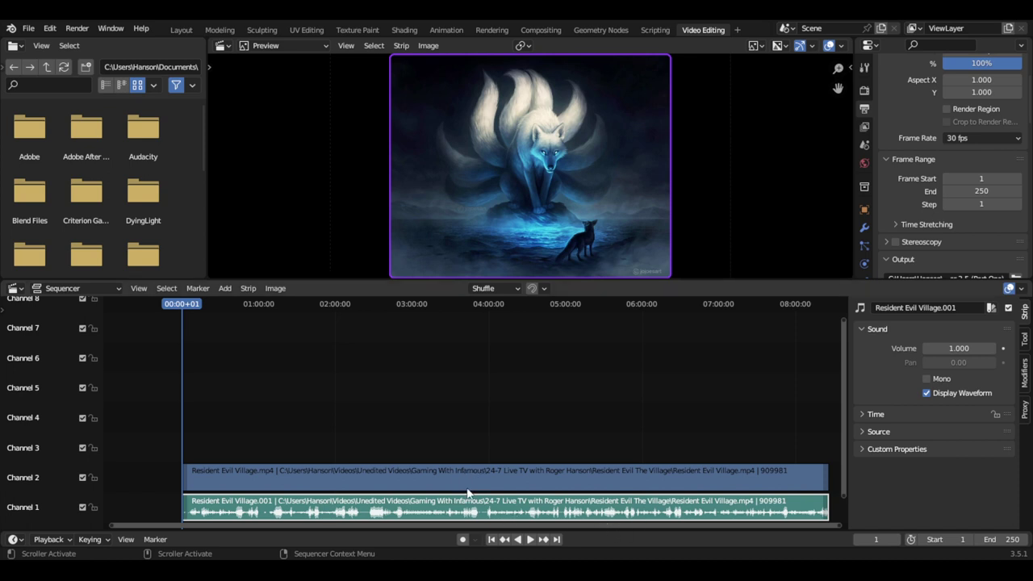
pyautogui.moveTo(386, 440); pyautogui.dragTo(418, 515)
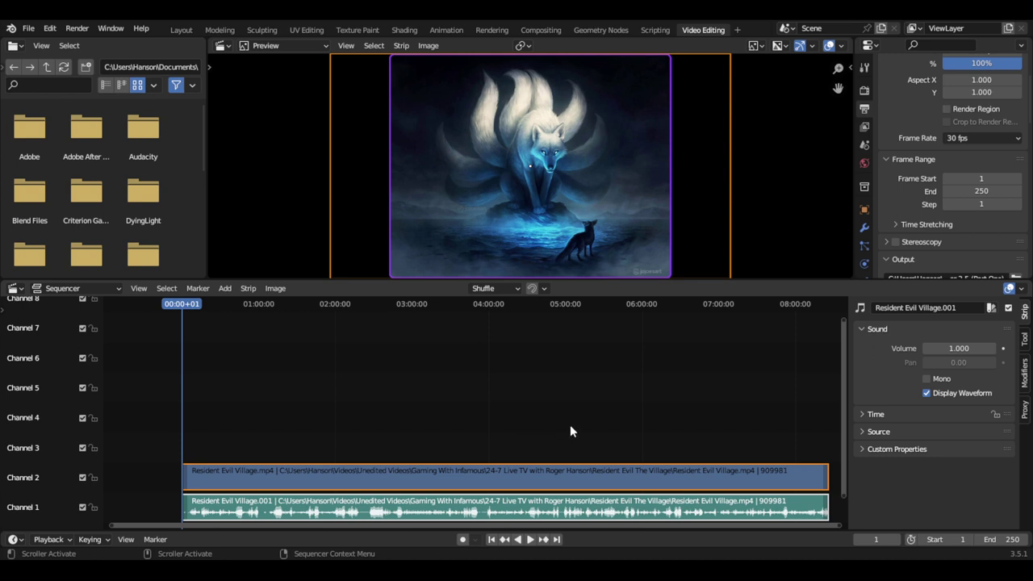
pyautogui.click(928, 380)
pyautogui.moveTo(427, 526); pyautogui.dragTo(273, 519)
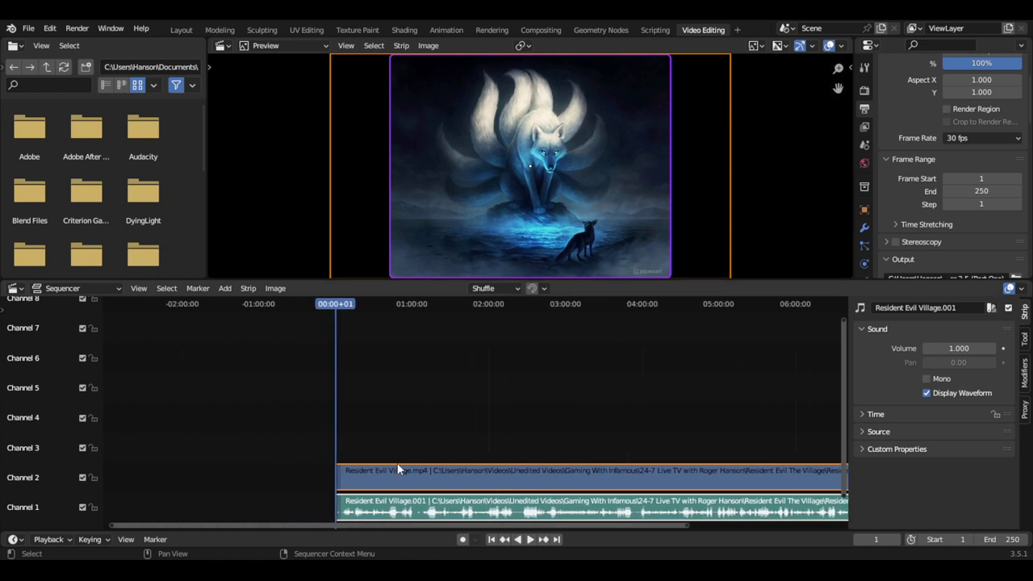
pyautogui.moveTo(362, 523); pyautogui.dragTo(264, 524)
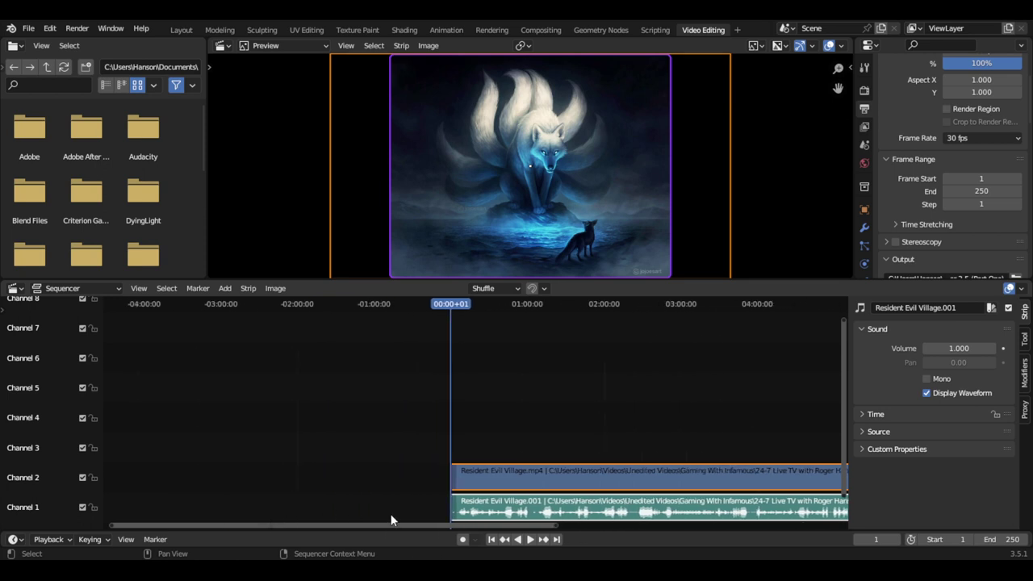
pyautogui.moveTo(390, 523)
pyautogui.mouseDown()
pyautogui.moveTo(365, 522)
pyautogui.moveTo(375, 523)
pyautogui.mouseUp()
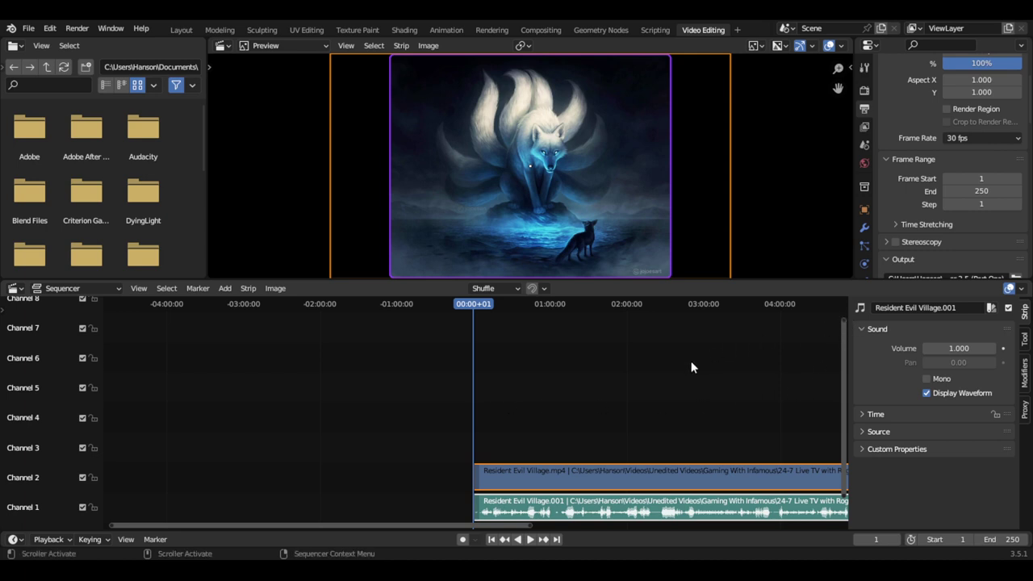
pyautogui.scroll(4, 616, 491)
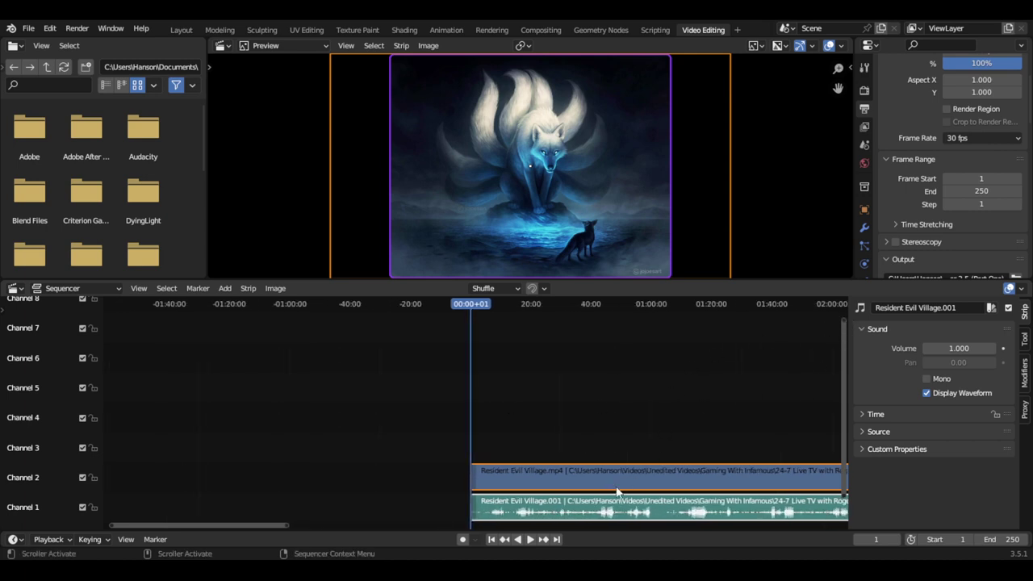
pyautogui.scroll(-4, 616, 491)
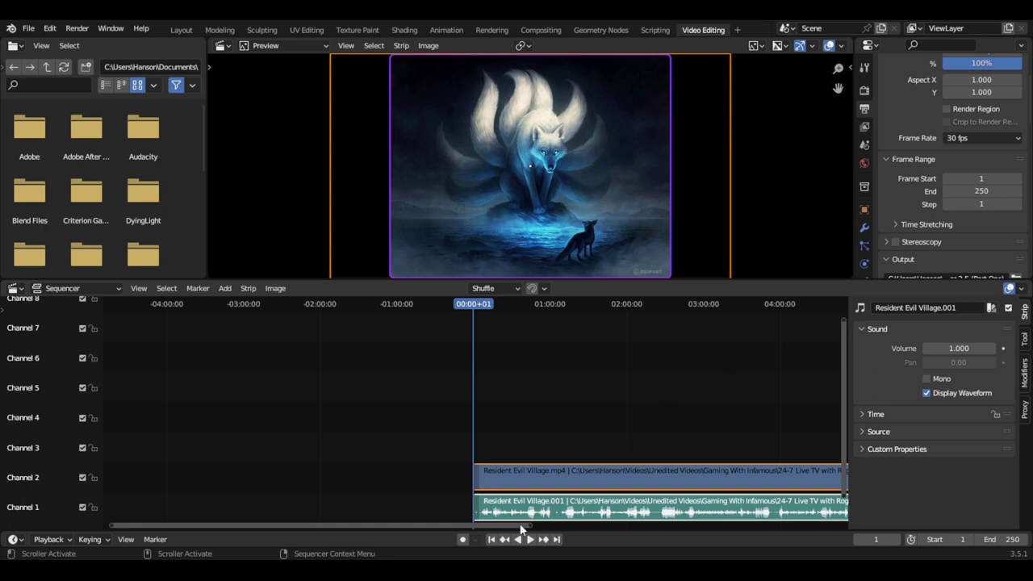
pyautogui.moveTo(529, 529); pyautogui.dragTo(970, 523)
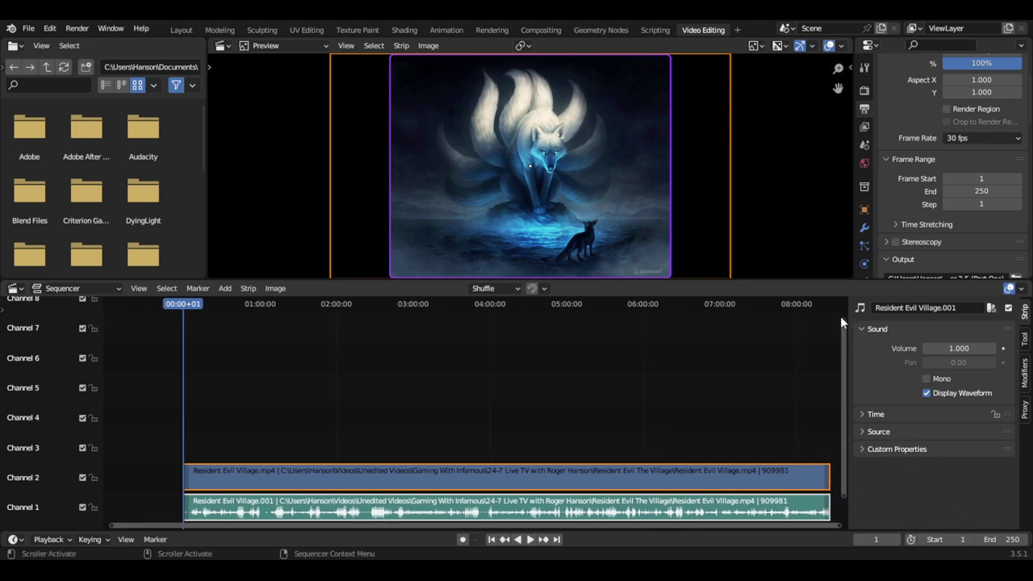
pyautogui.moveTo(843, 317)
pyautogui.mouseDown()
pyautogui.moveTo(841, 419)
pyautogui.moveTo(841, 324)
pyautogui.mouseUp()
pyautogui.moveTo(841, 494)
pyautogui.mouseDown()
pyautogui.moveTo(840, 469)
pyautogui.moveTo(845, 508)
pyautogui.mouseUp()
pyautogui.moveTo(844, 318)
pyautogui.mouseDown()
pyautogui.moveTo(844, 341)
pyautogui.moveTo(843, 319)
pyautogui.mouseUp()
pyautogui.moveTo(842, 494); pyautogui.dragTo(843, 537)
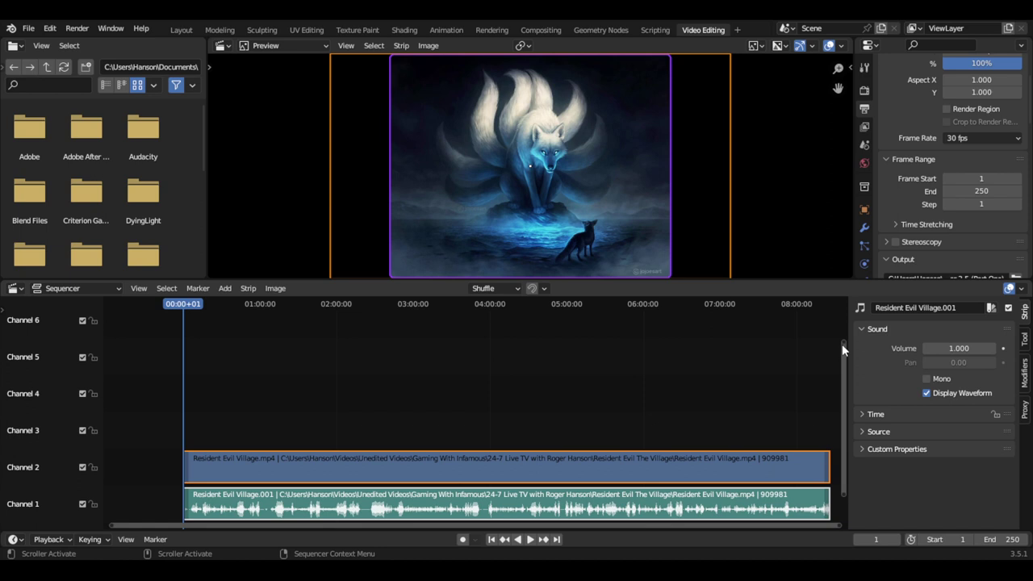
pyautogui.moveTo(842, 342)
pyautogui.mouseDown()
pyautogui.moveTo(842, 357)
pyautogui.moveTo(846, 268)
pyautogui.moveTo(844, 339)
pyautogui.mouseUp()
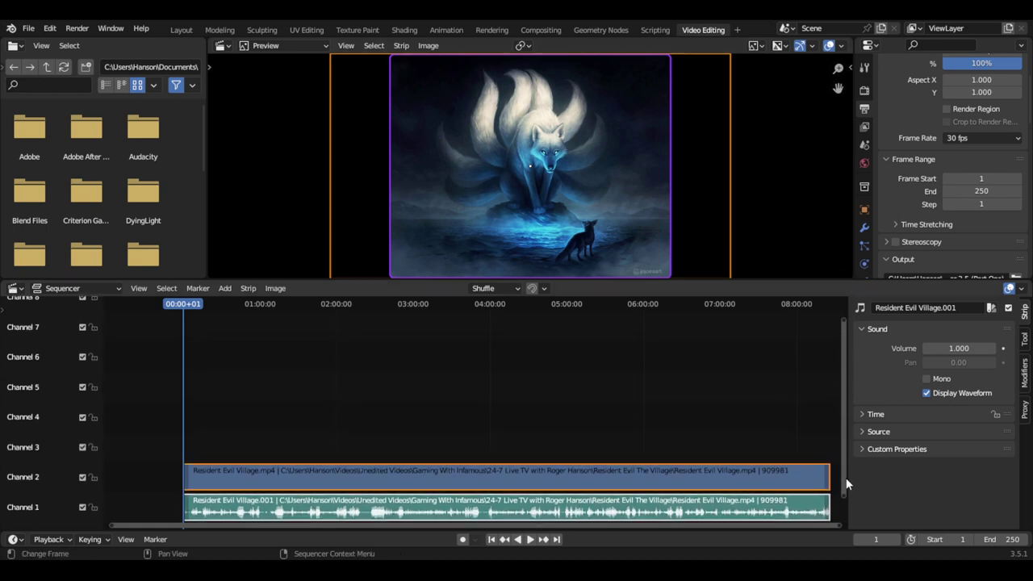
pyautogui.moveTo(842, 491); pyautogui.dragTo(847, 463)
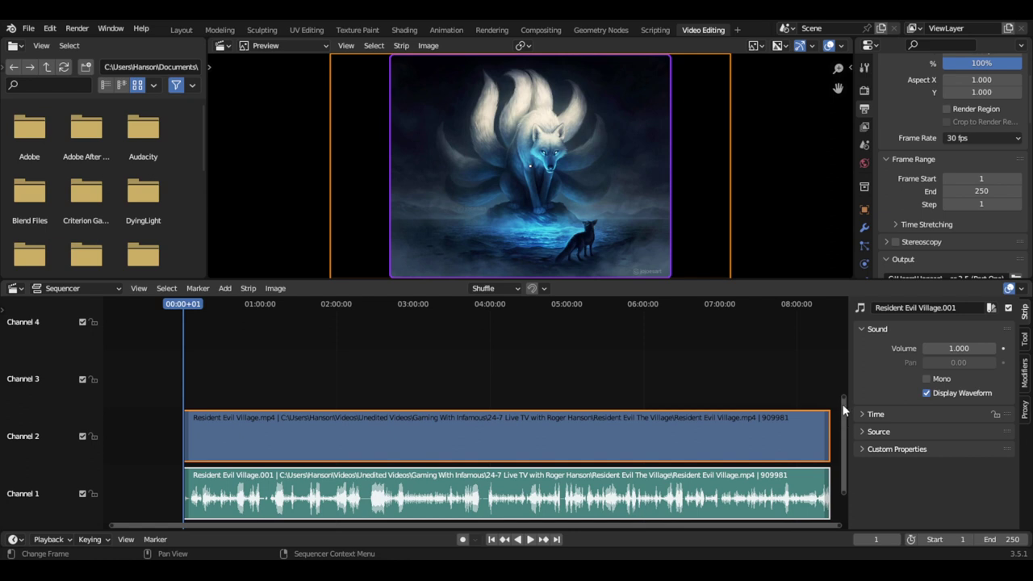
pyautogui.moveTo(843, 396); pyautogui.dragTo(846, 293)
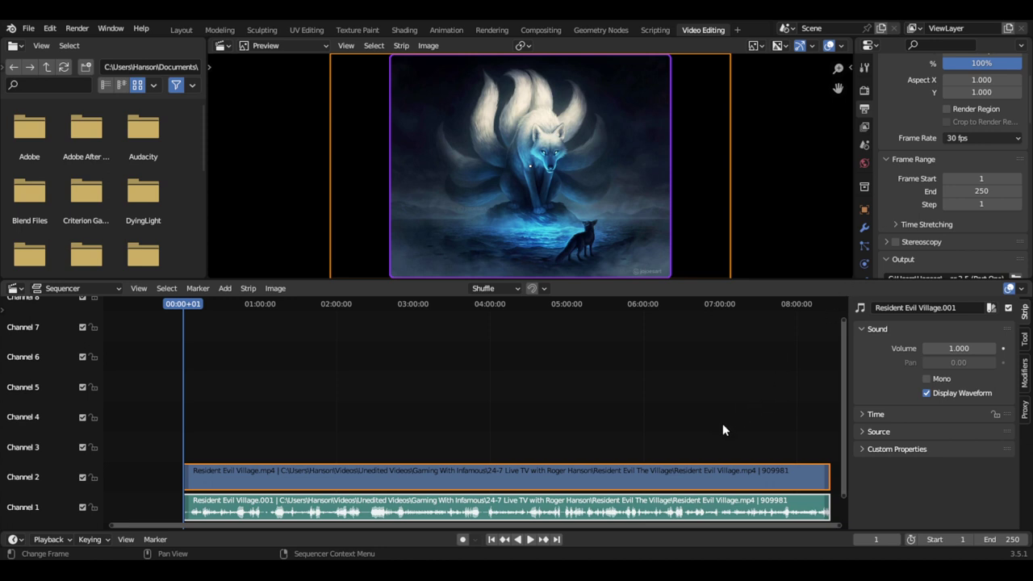
pyautogui.moveTo(632, 523); pyautogui.dragTo(664, 530)
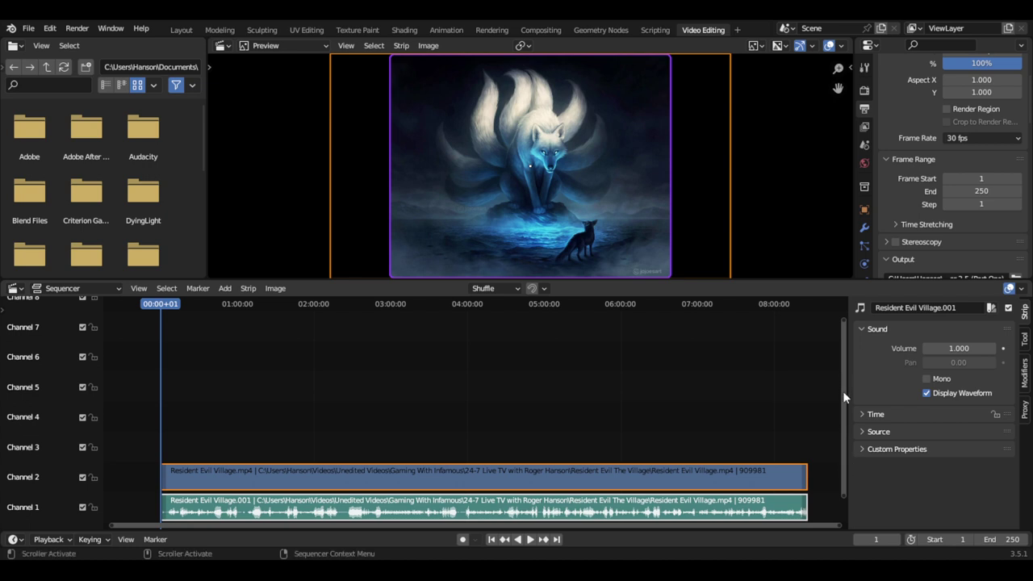
pyautogui.moveTo(842, 493); pyautogui.dragTo(834, 512)
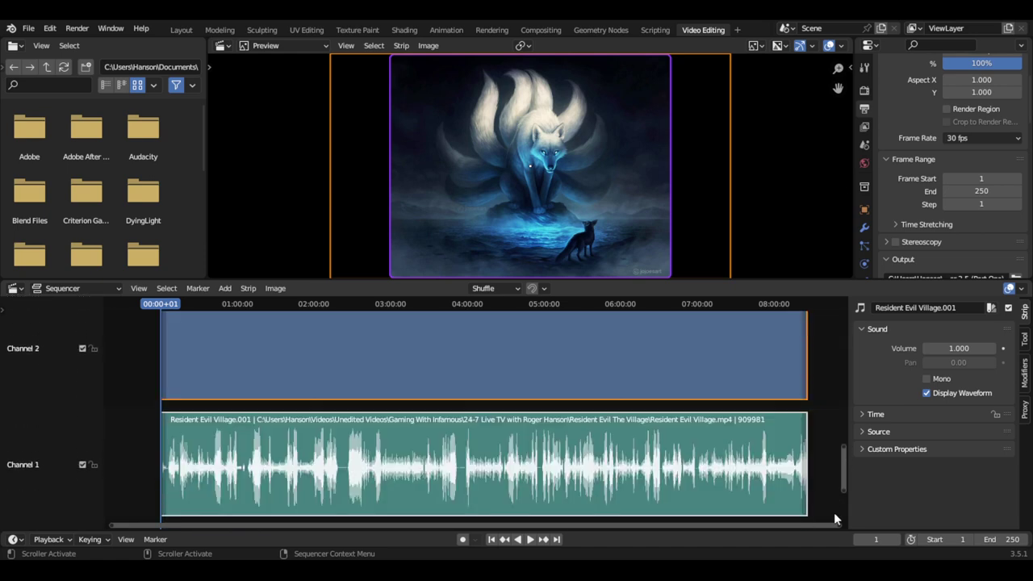
pyautogui.moveTo(842, 447); pyautogui.dragTo(842, 290)
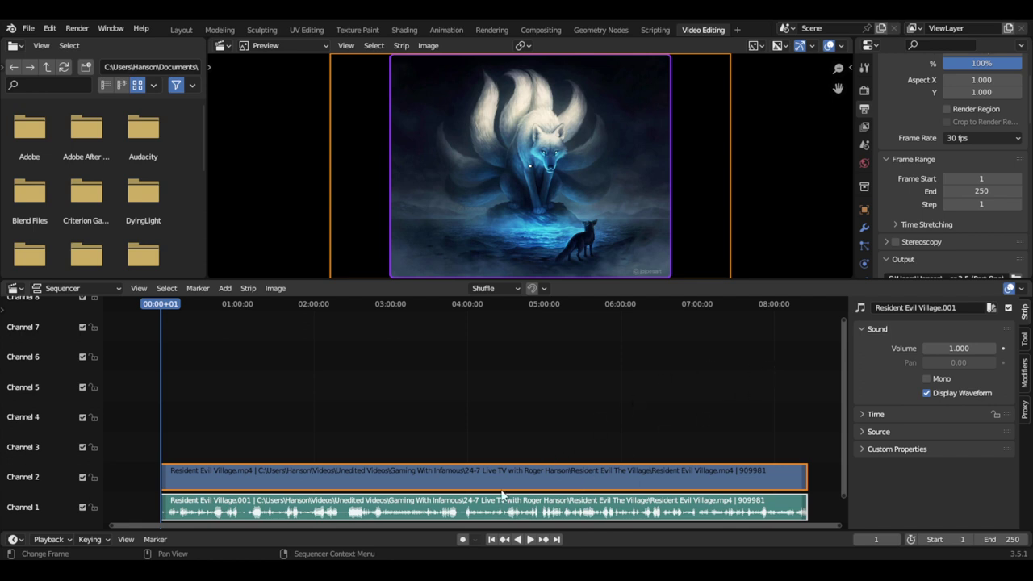
# Zoom the sequencer in tightly on the Resident Evil Village strips around 04:00.
pyautogui.scroll(2, 503, 494)
pyautogui.scroll(-1, 502, 494)
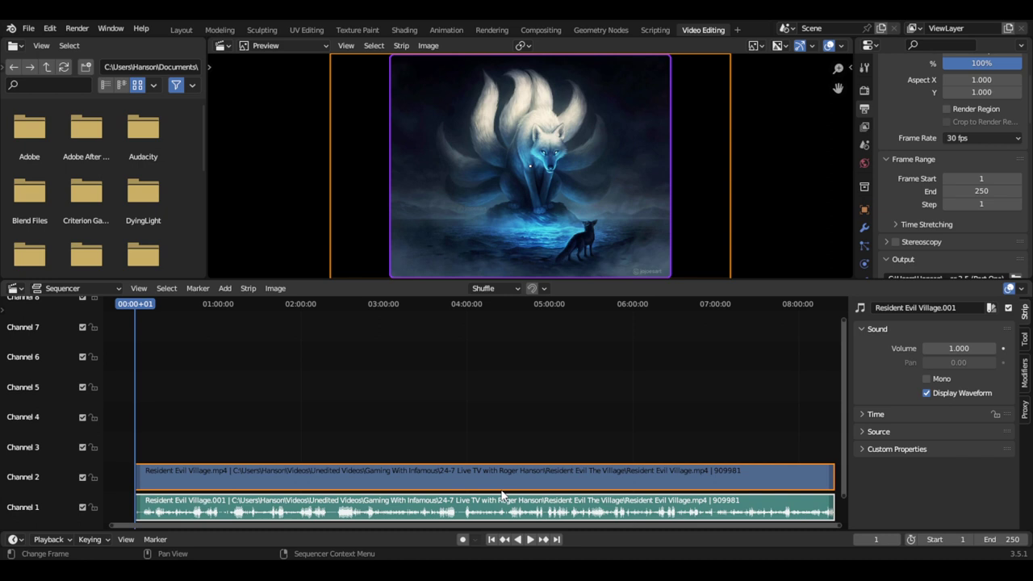
pyautogui.scroll(3, 502, 493)
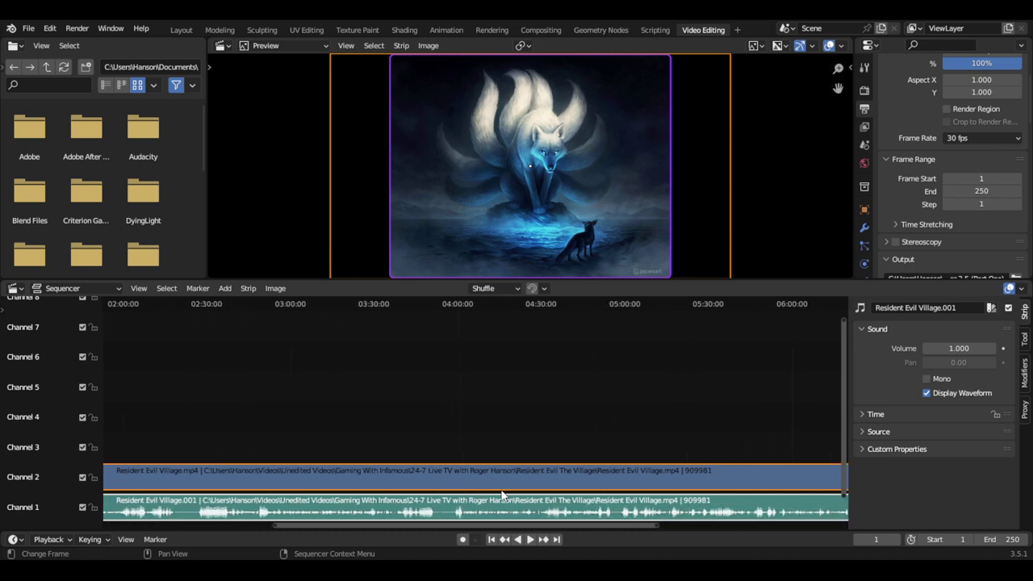
pyautogui.scroll(4, 502, 494)
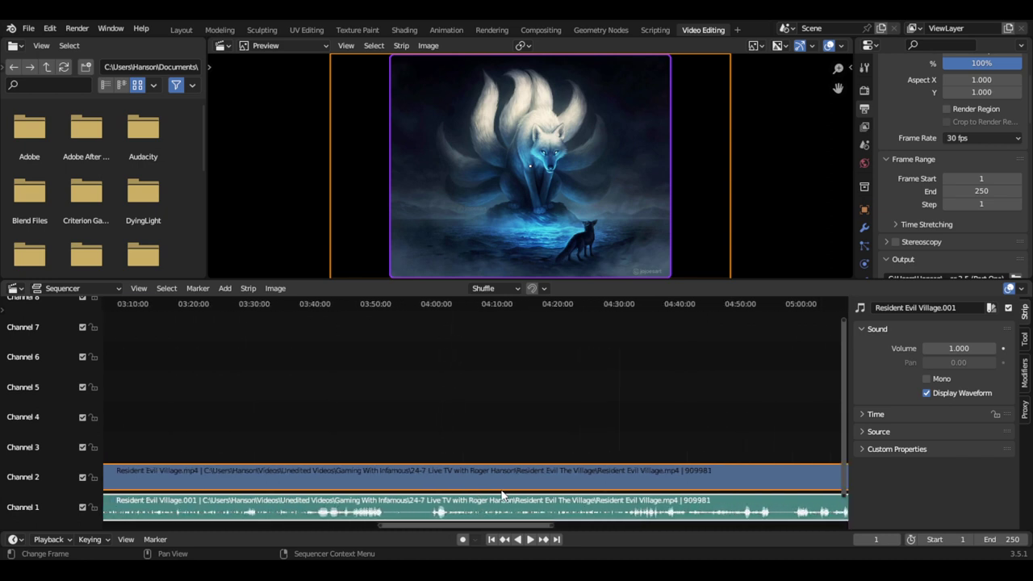
pyautogui.scroll(1, 502, 494)
pyautogui.scroll(1, 502, 494)
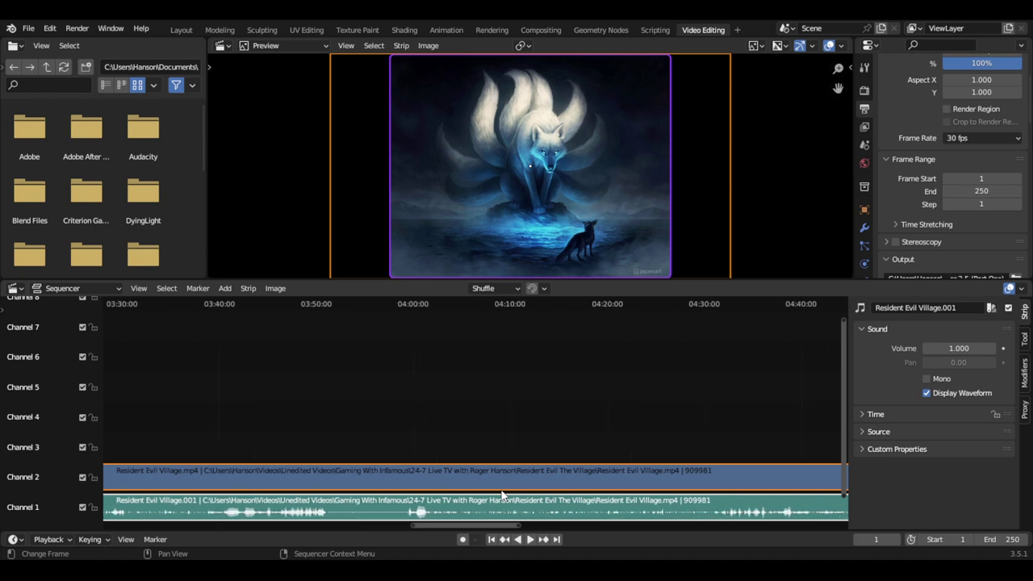
pyautogui.scroll(2, 502, 494)
pyautogui.scroll(2, 502, 494)
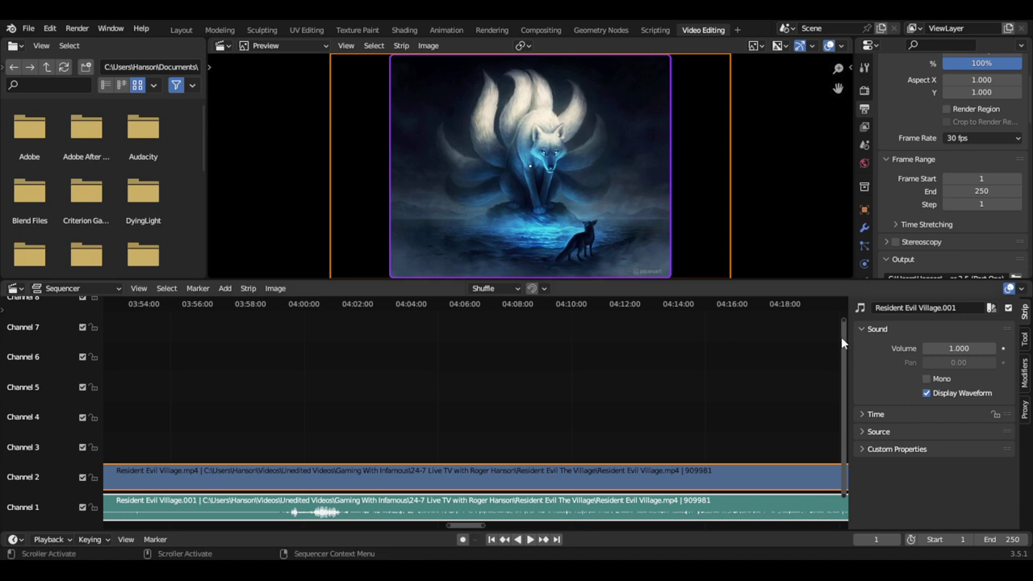
pyautogui.moveTo(845, 320)
pyautogui.mouseDown()
pyautogui.moveTo(843, 342)
pyautogui.moveTo(843, 311)
pyautogui.mouseUp()
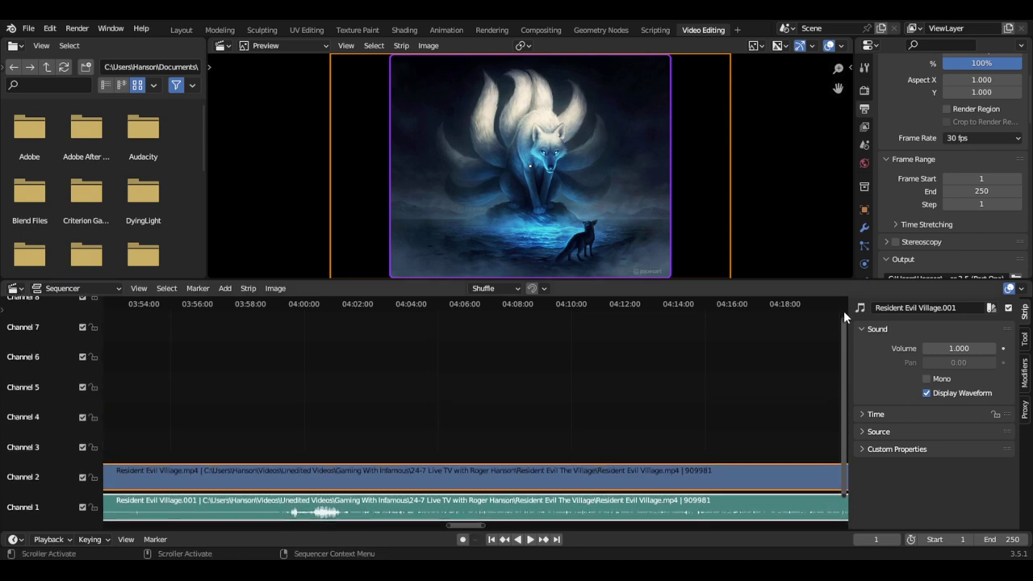
# Drag the recording strips along the timeline and fit all strips into view with Home.
pyautogui.click(462, 523)
pyautogui.moveTo(462, 525); pyautogui.dragTo(105, 505)
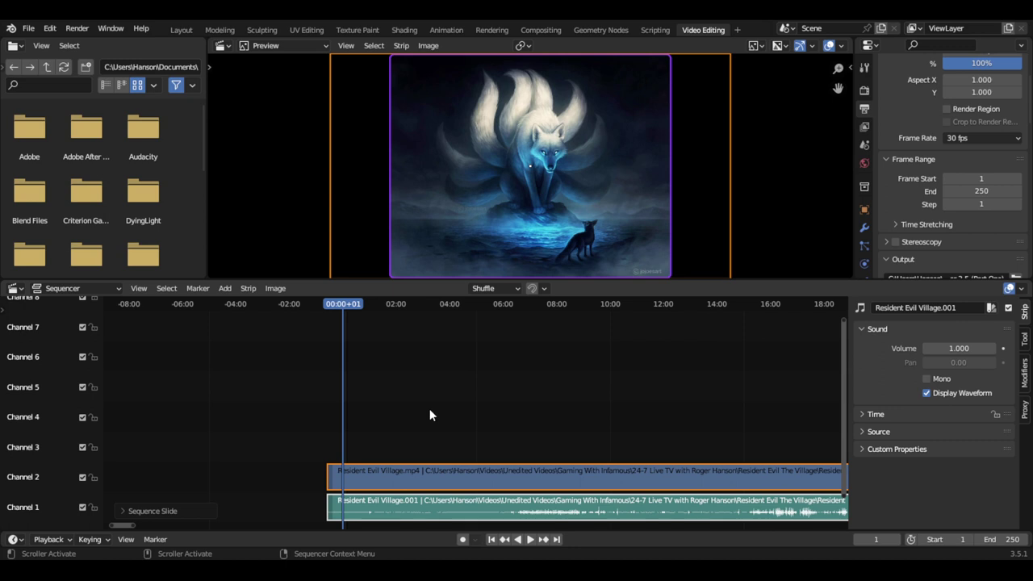
pyautogui.press('Home')
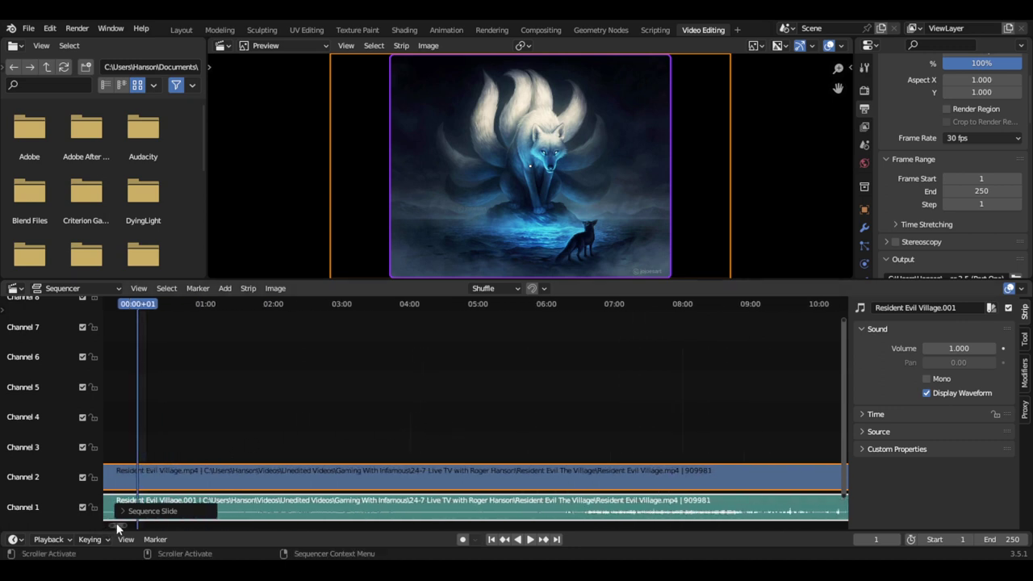
pyautogui.scroll(-3, 228, 422)
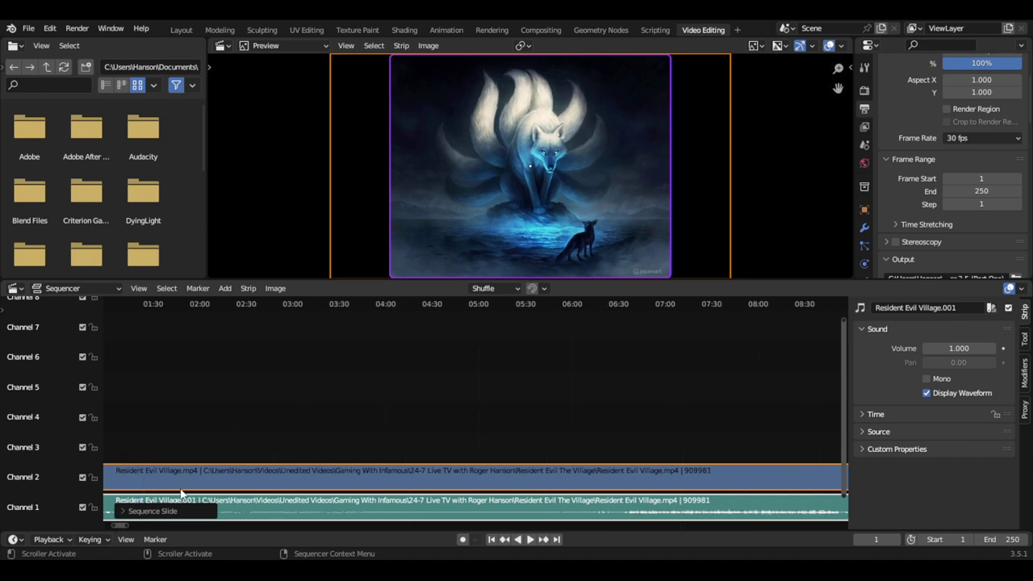
pyautogui.moveTo(137, 526)
pyautogui.mouseDown()
pyautogui.moveTo(759, 527)
pyautogui.moveTo(97, 520)
pyautogui.moveTo(126, 520)
pyautogui.mouseUp()
pyautogui.scroll(2, 165, 485)
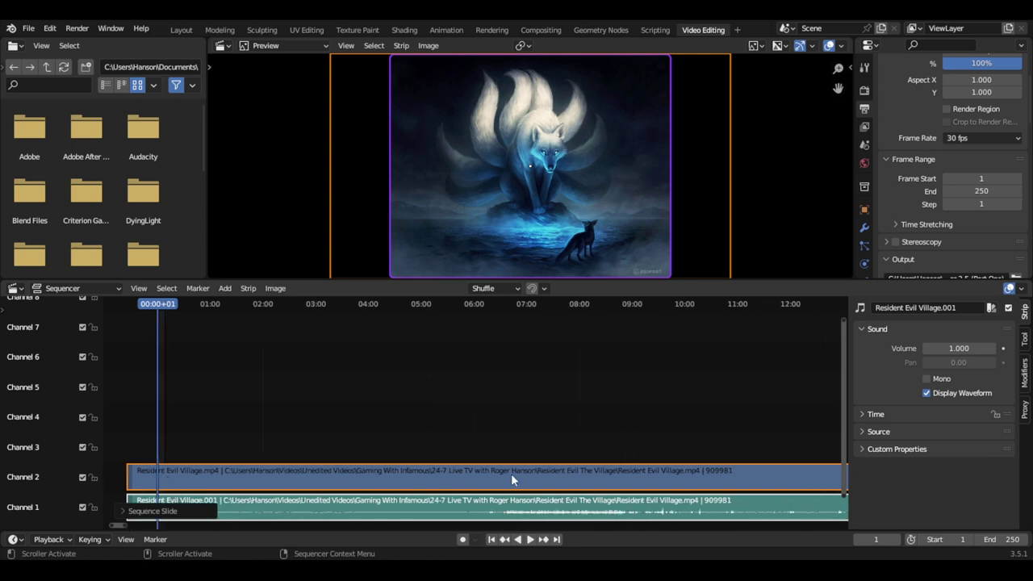
pyautogui.moveTo(113, 524); pyautogui.dragTo(96, 525)
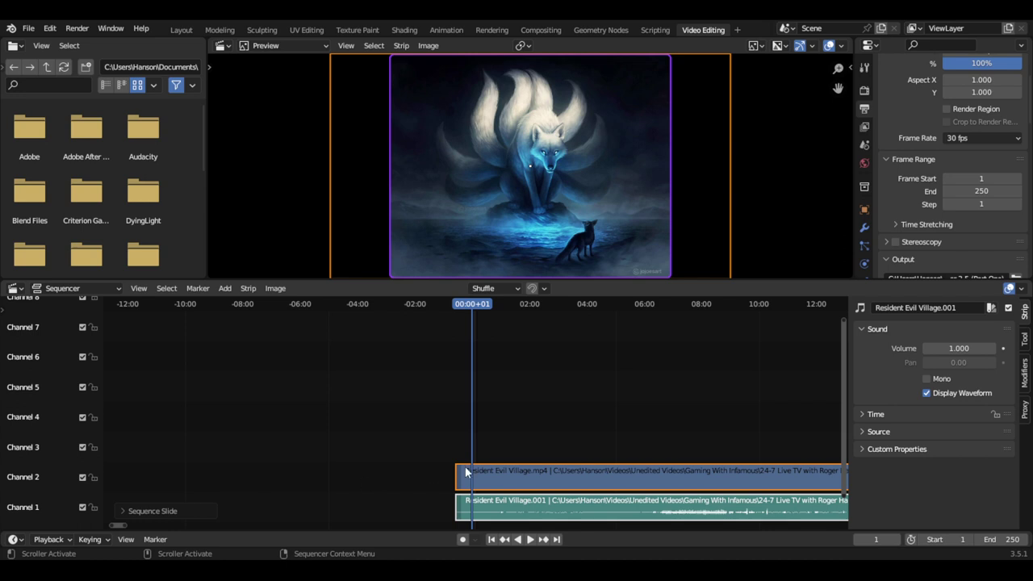
# Zoom in and slide both strips right so they begin exactly at frame 0.
pyautogui.scroll(5, 465, 466)
pyautogui.scroll(8, 465, 468)
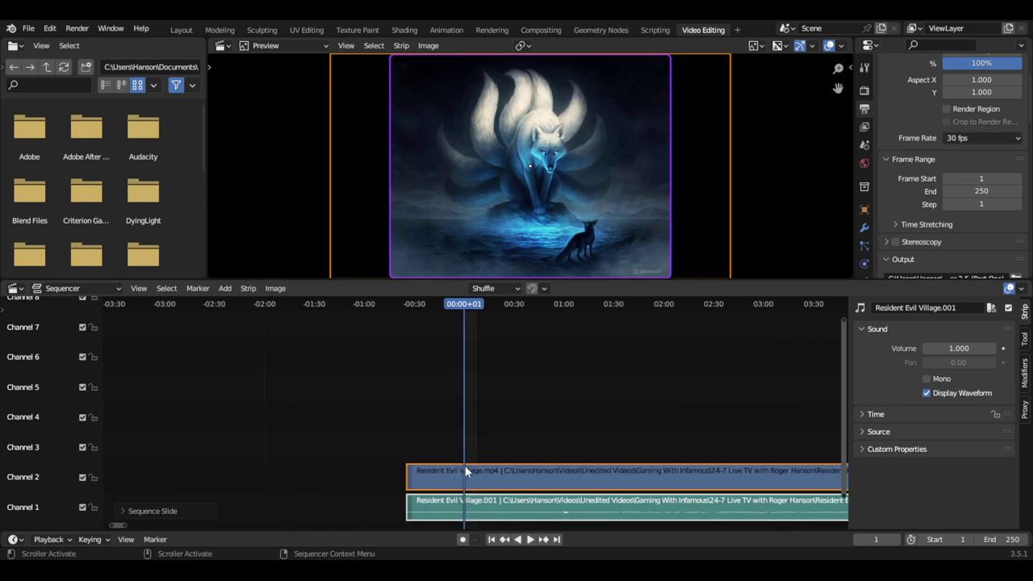
pyautogui.scroll(2, 458, 466)
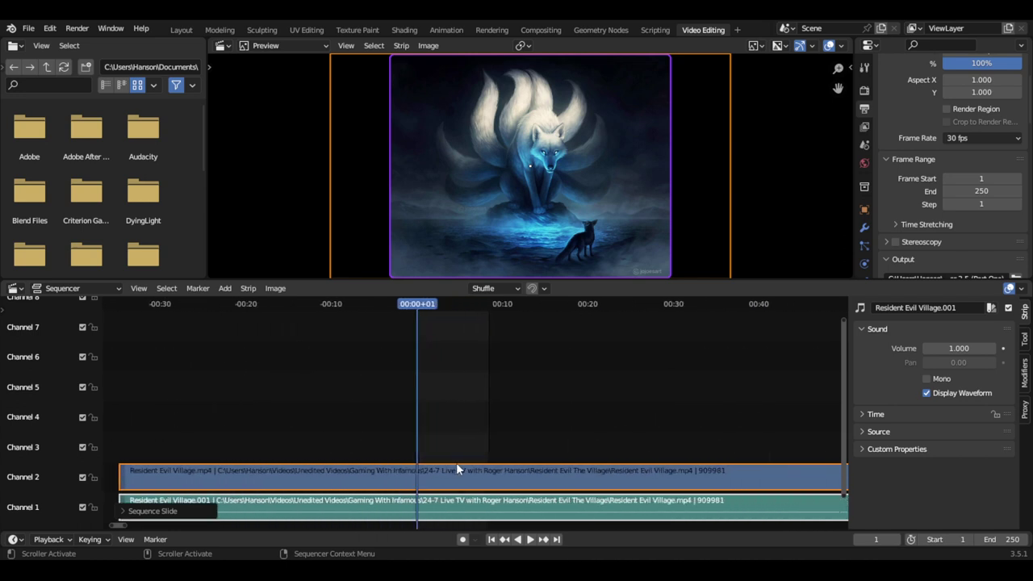
pyautogui.scroll(-2, 456, 466)
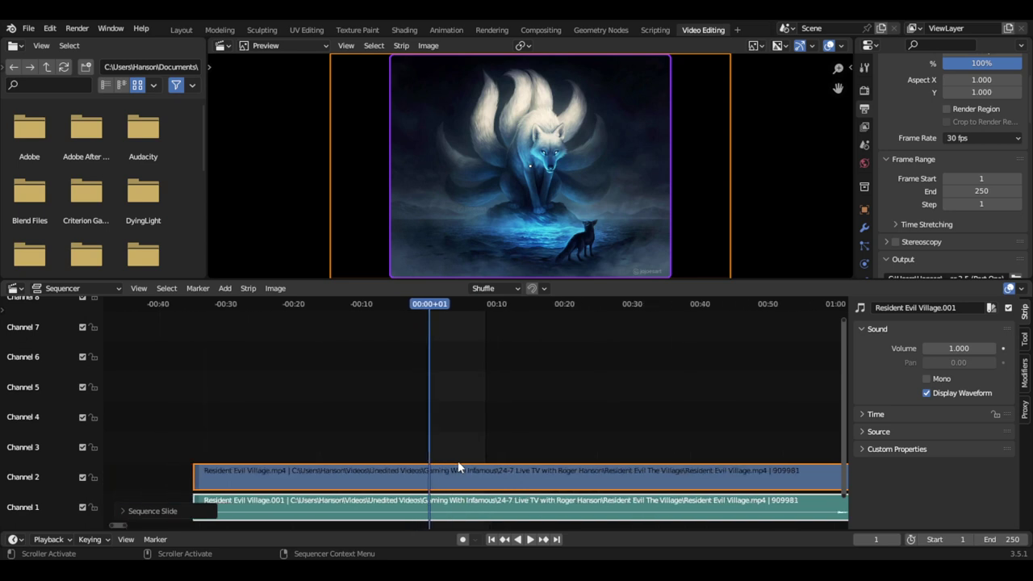
pyautogui.moveTo(458, 467); pyautogui.dragTo(694, 482)
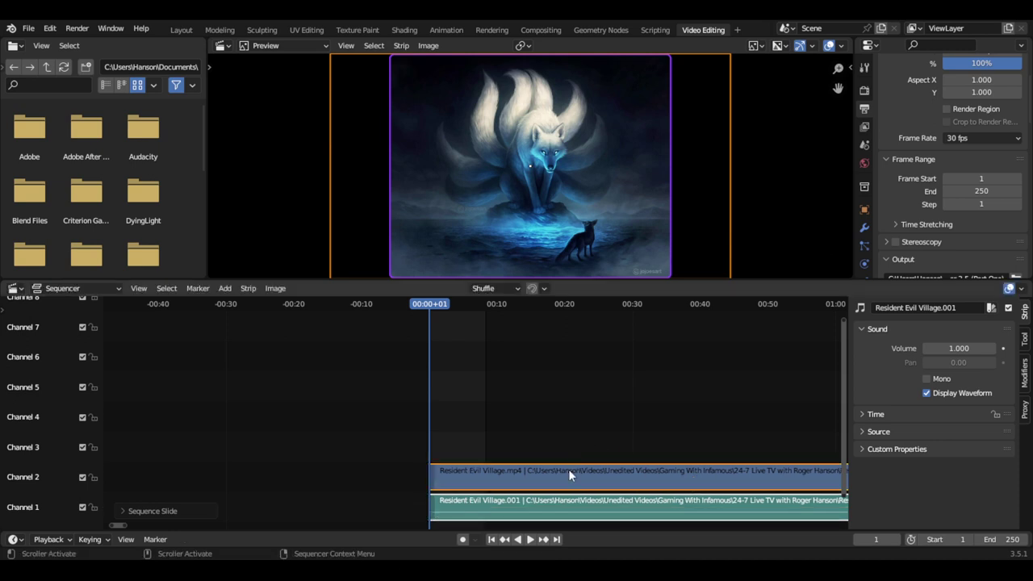
pyautogui.scroll(8, 568, 469)
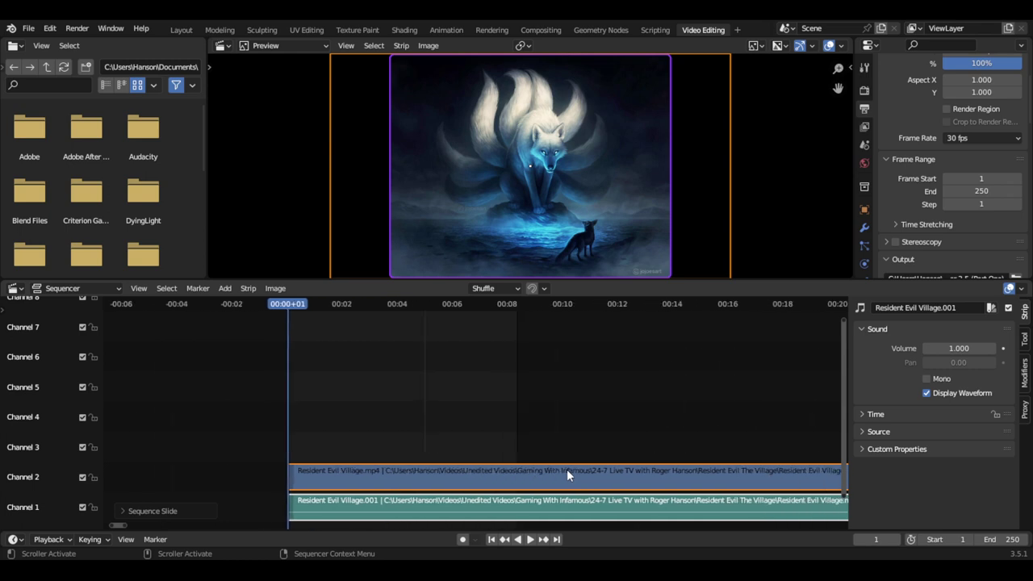
pyautogui.scroll(3, 567, 469)
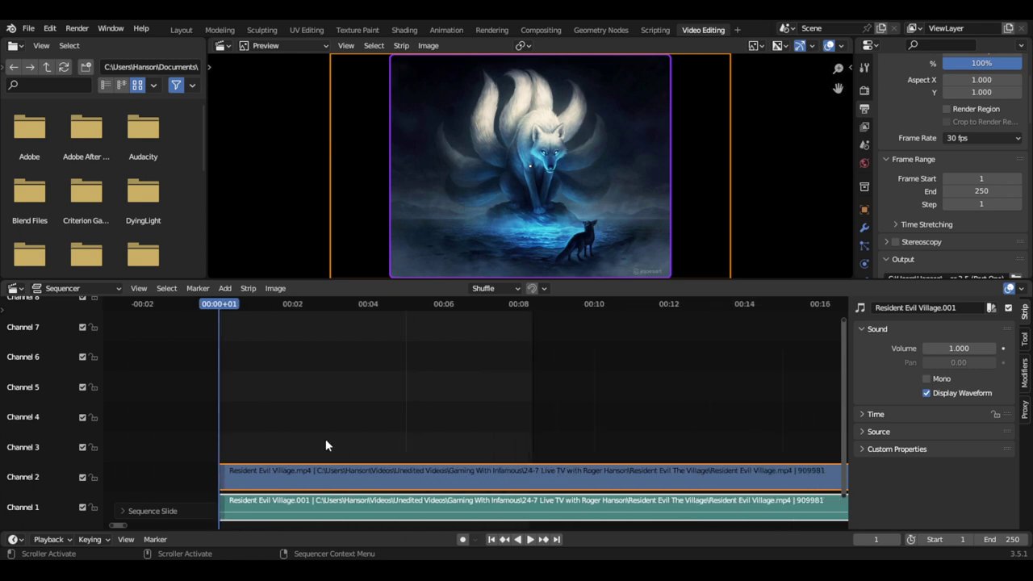
# Enable Use Snapping and play the recording through to about seven seconds.
pyautogui.click(531, 289)
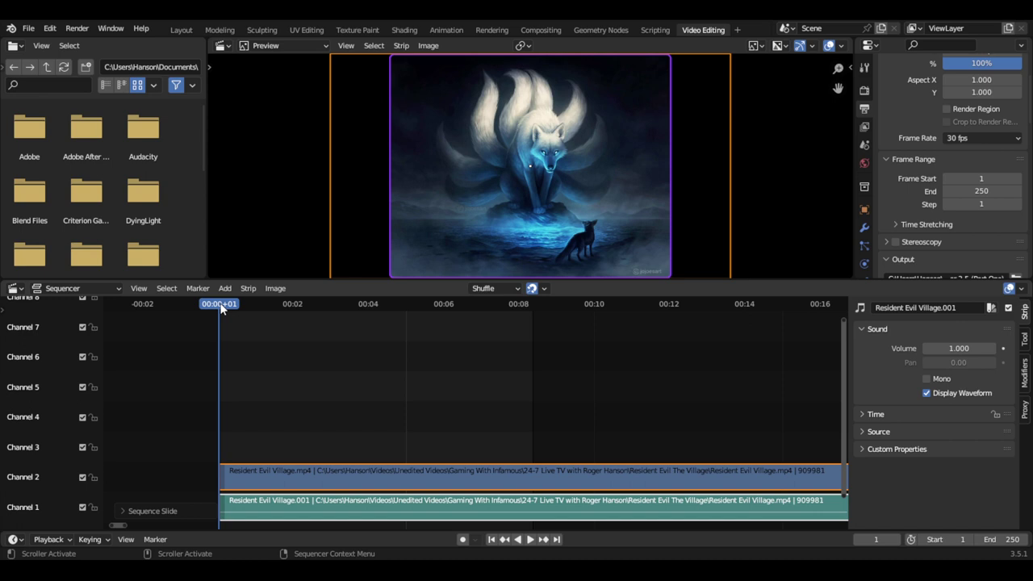
pyautogui.press('space')
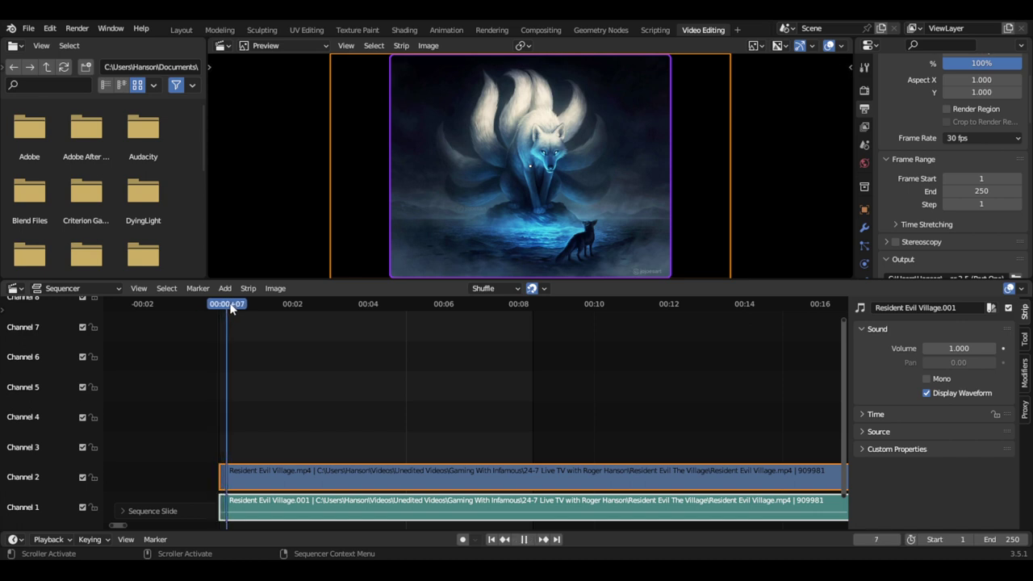
pyautogui.moveTo(281, 308); pyautogui.dragTo(757, 369)
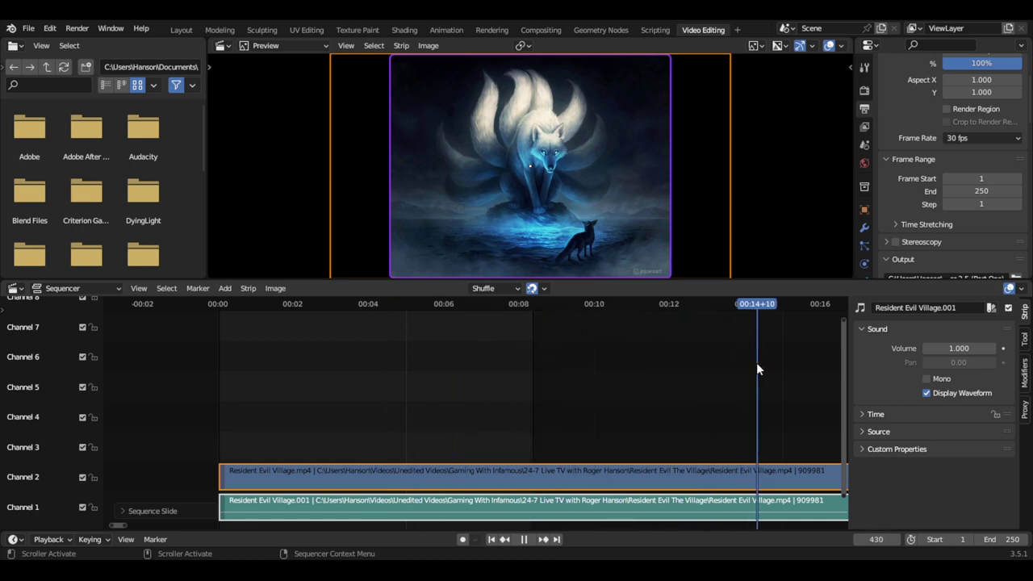
pyautogui.press('space')
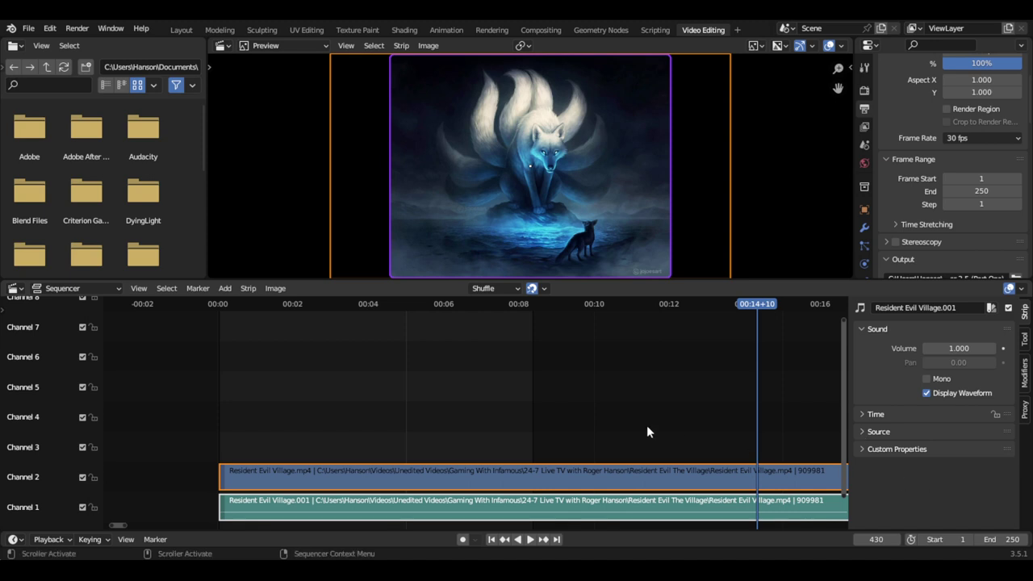
# Scrub the playhead around the 15-second mark, then back to about ten seconds.
pyautogui.moveTo(762, 308); pyautogui.dragTo(741, 325)
pyautogui.scroll(-4, 661, 357)
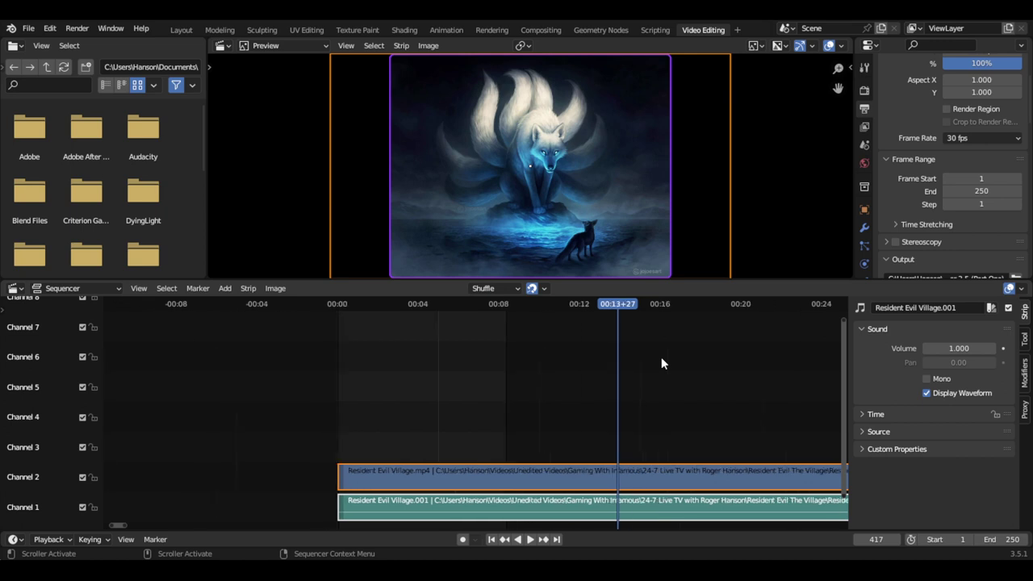
pyautogui.scroll(3, 661, 357)
pyautogui.scroll(2, 659, 356)
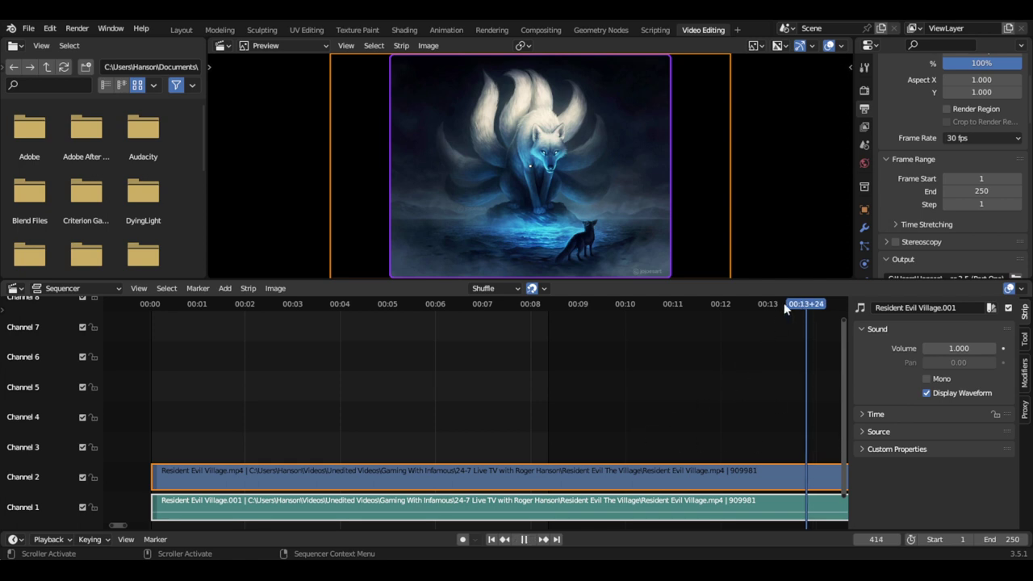
pyautogui.moveTo(784, 303); pyautogui.dragTo(611, 382)
pyautogui.scroll(-4, 430, 391)
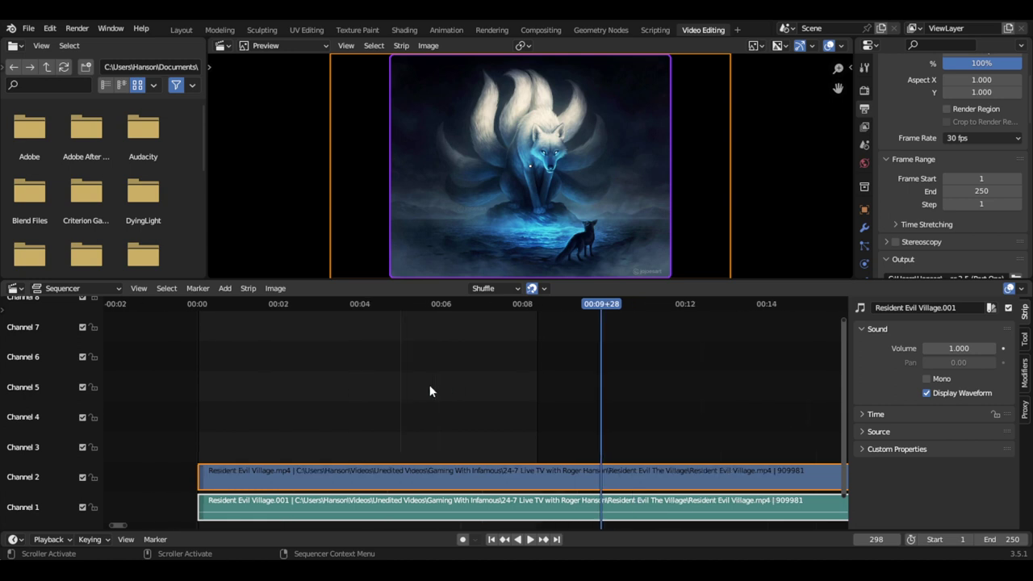
pyautogui.scroll(-6, 430, 391)
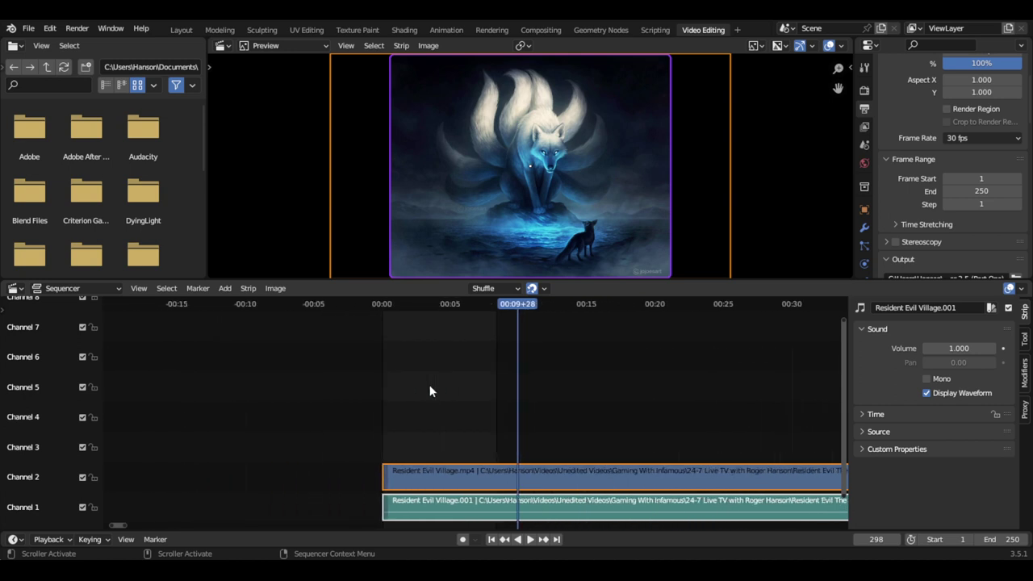
# Zoom out and scrub the playhead ahead to frame 7894, about 04:23.
pyautogui.scroll(-4, 427, 386)
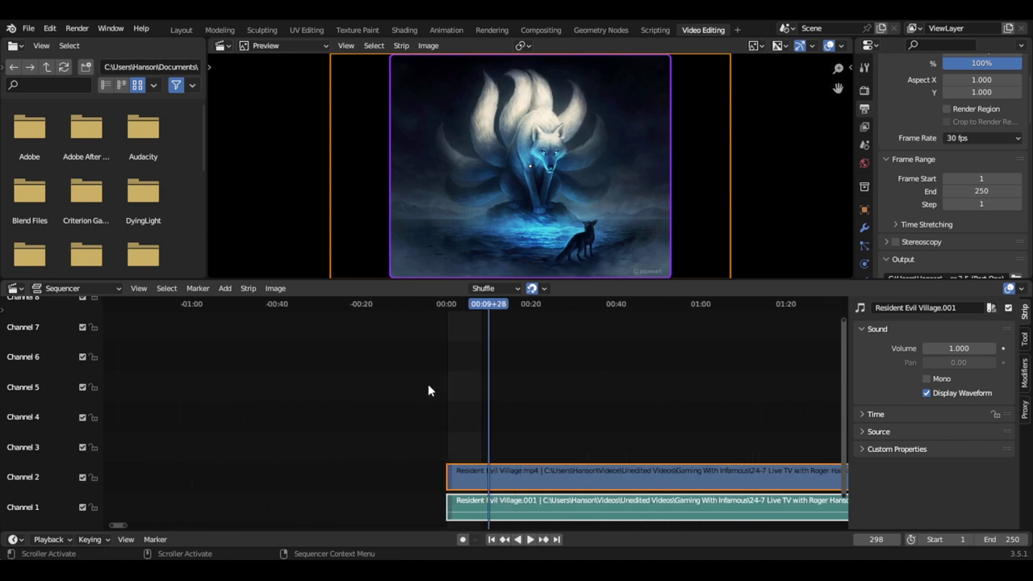
pyautogui.scroll(-4, 428, 388)
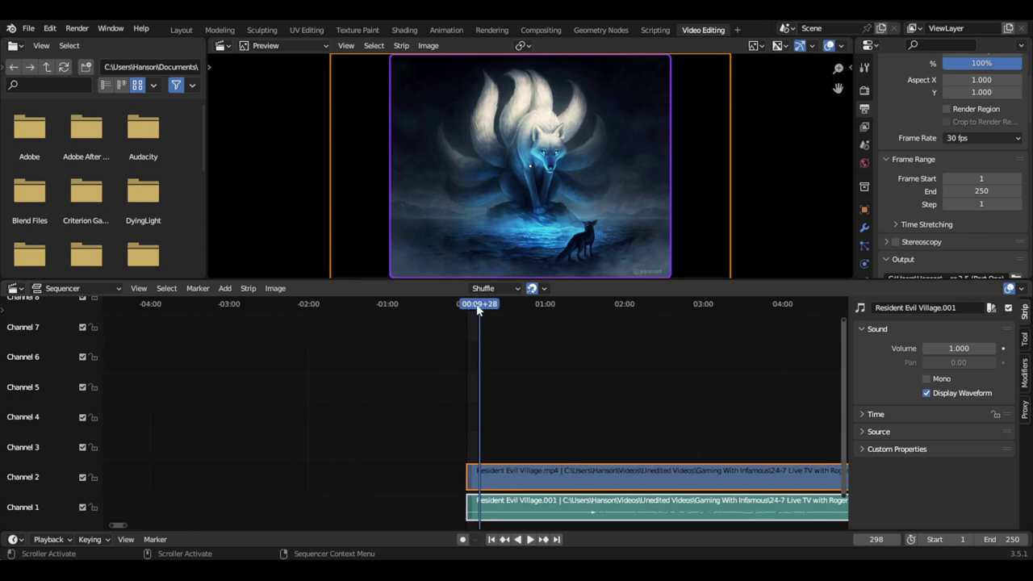
pyautogui.moveTo(478, 309); pyautogui.dragTo(791, 338)
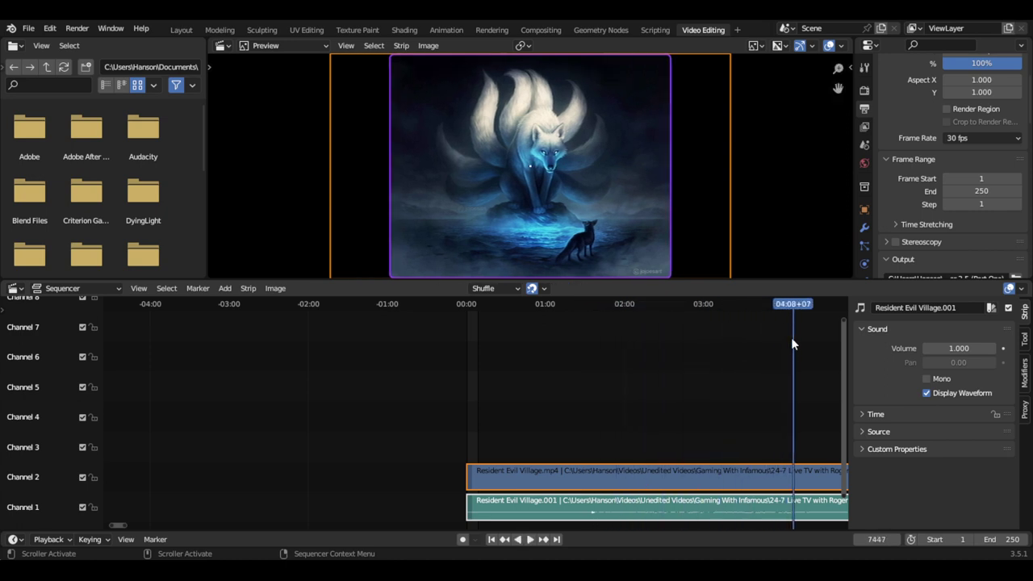
pyautogui.scroll(-6, 704, 360)
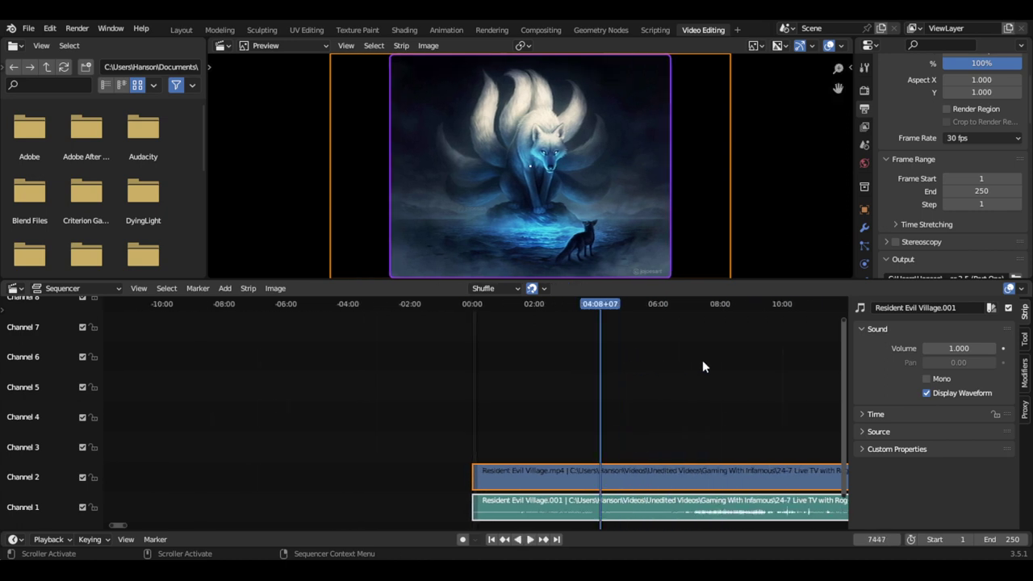
pyautogui.scroll(-5, 701, 359)
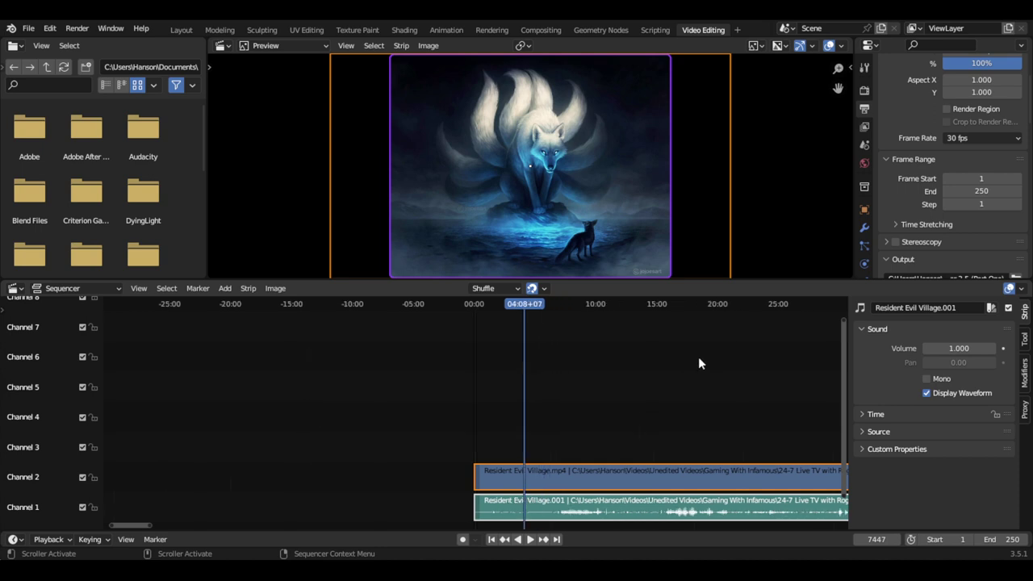
pyautogui.moveTo(528, 307)
pyautogui.mouseDown()
pyautogui.moveTo(652, 311)
pyautogui.moveTo(527, 309)
pyautogui.mouseUp()
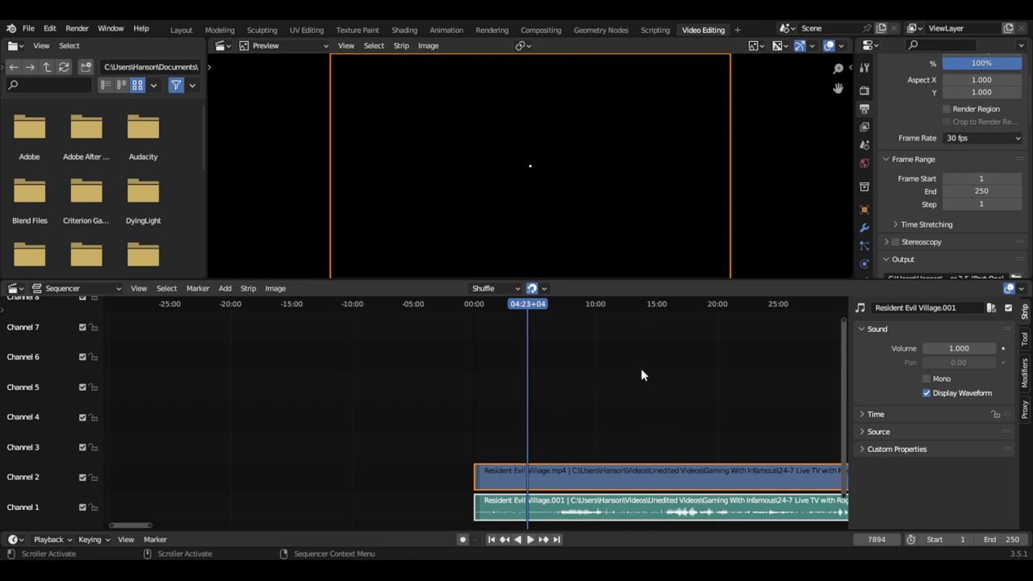
# Jump near 15:00 on the ruler, then step frame by frame to exactly frame 27000.
pyautogui.click(657, 305)
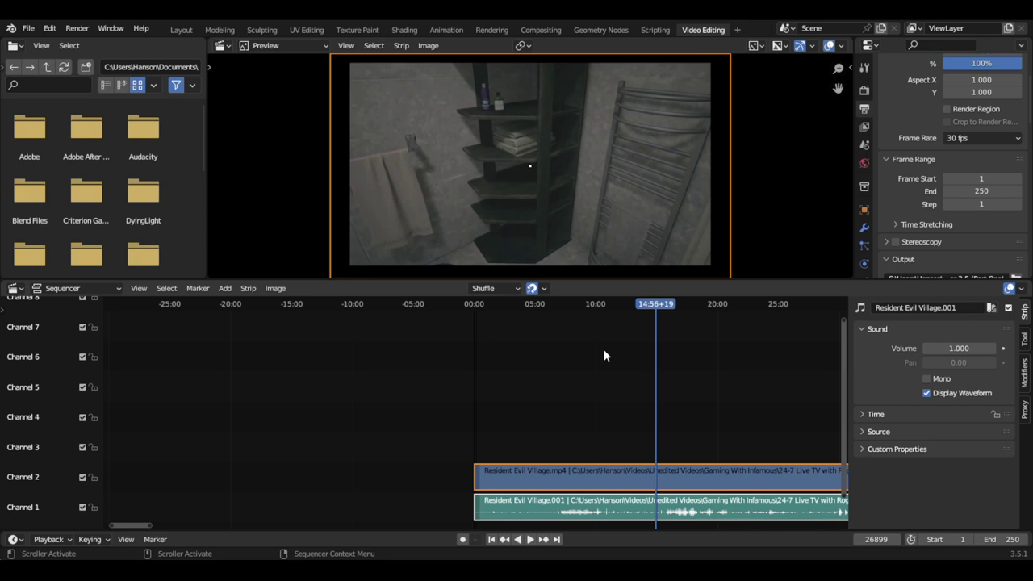
pyautogui.press('Right')
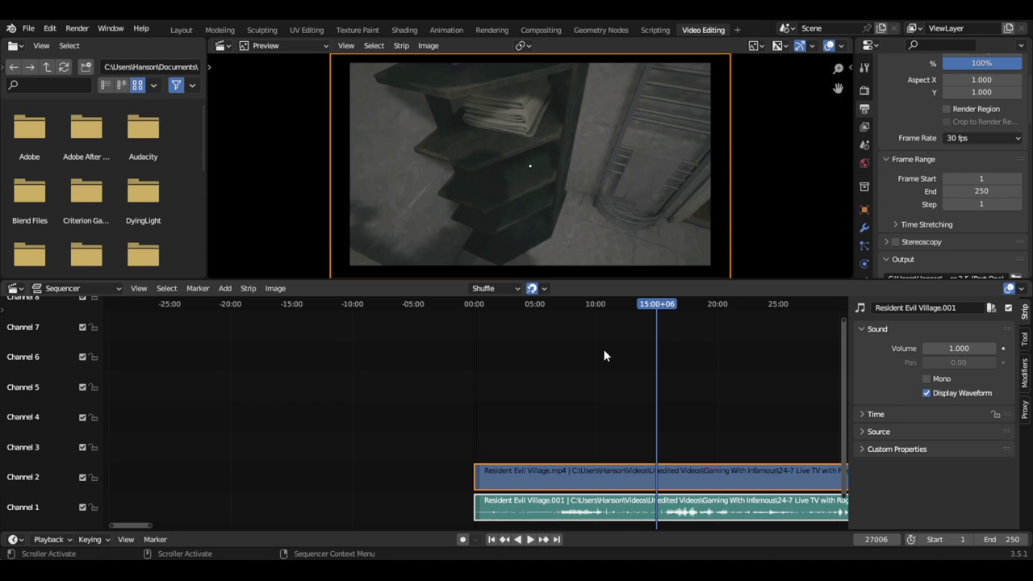
pyautogui.press('Left')
pyautogui.press('Left')
pyautogui.press('Left')
pyautogui.press('Left')
pyautogui.press('Left')
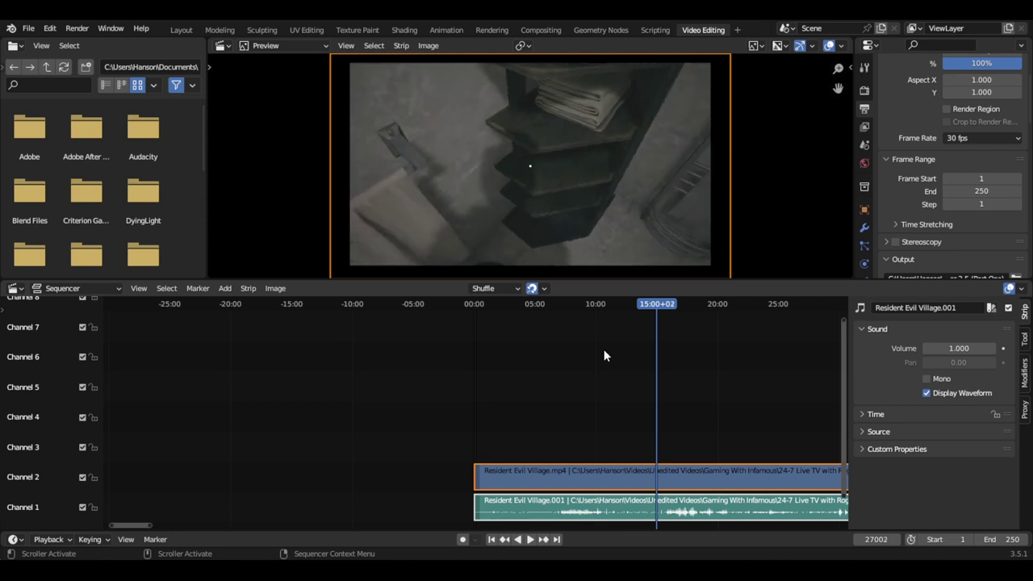
pyautogui.press('Left')
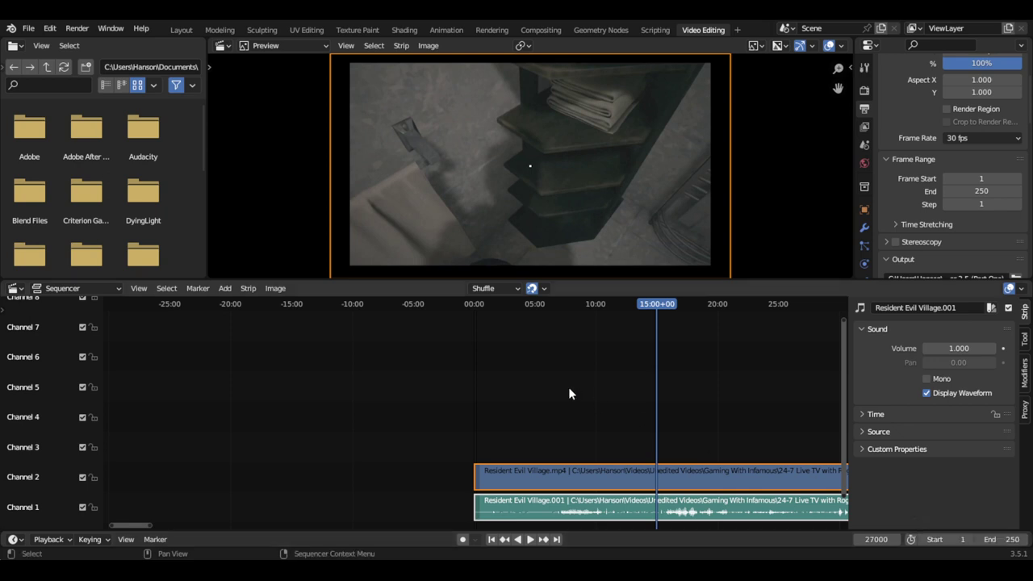
# Zoom out to show the full Resident Evil Village strips and the playhead at frame 27000.
pyautogui.scroll(8, 536, 381)
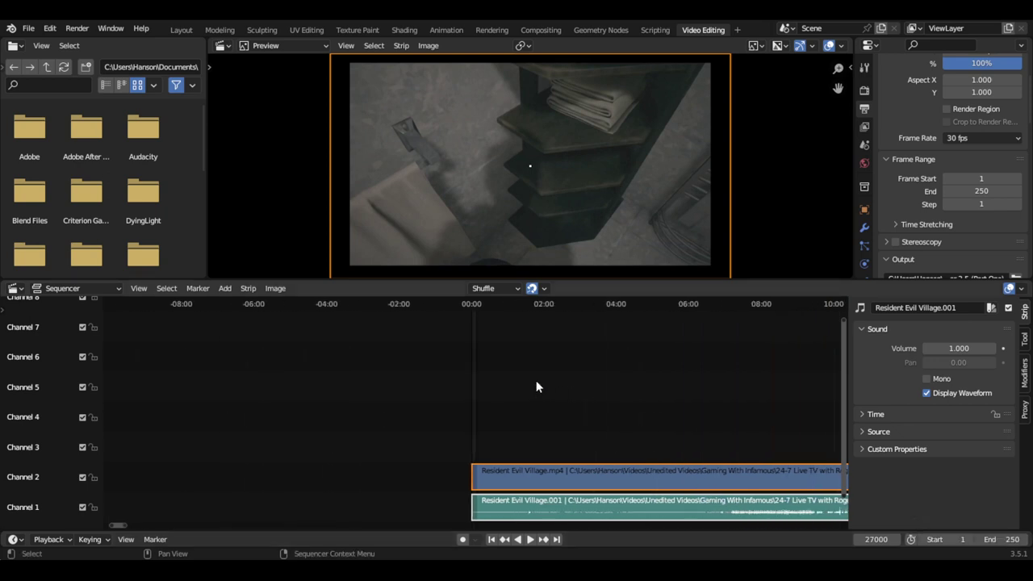
pyautogui.scroll(6, 536, 382)
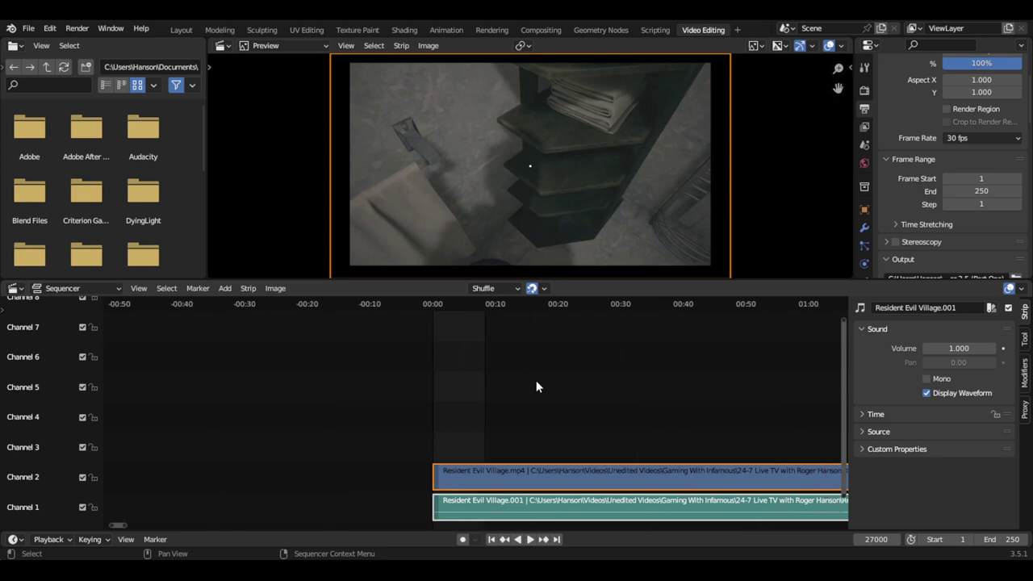
pyautogui.scroll(5, 536, 381)
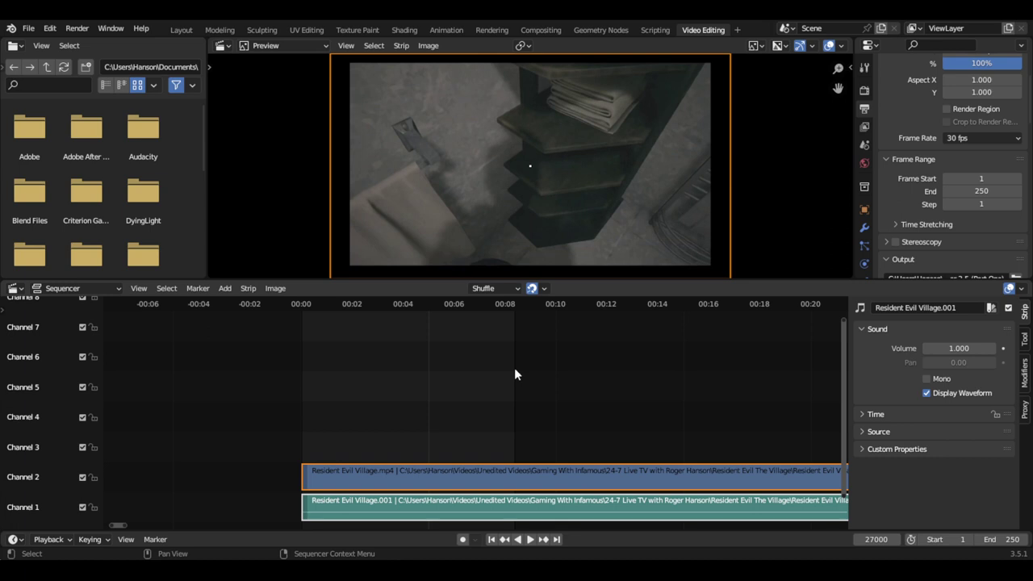
pyautogui.scroll(-4, 645, 369)
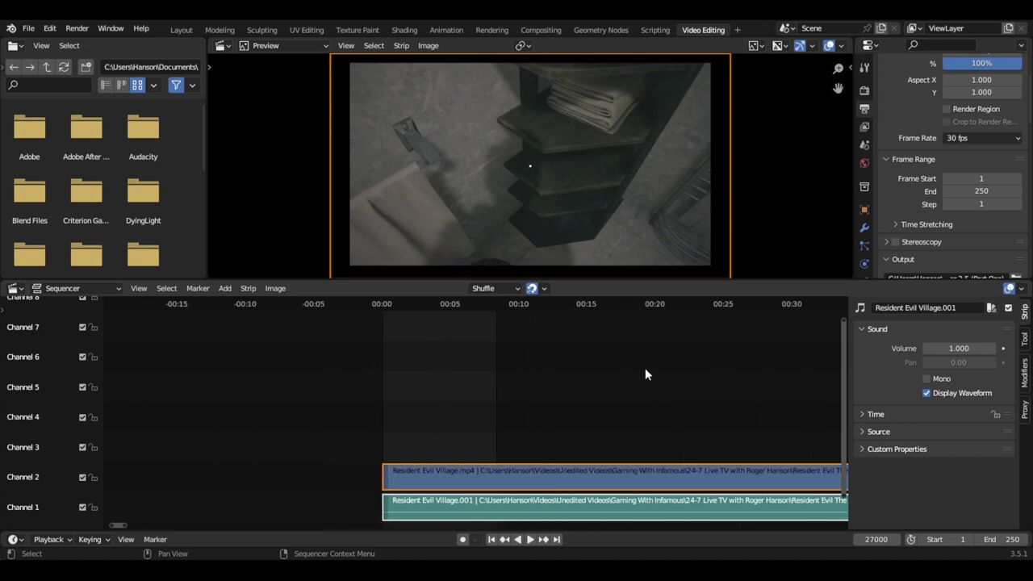
pyautogui.scroll(-4, 645, 369)
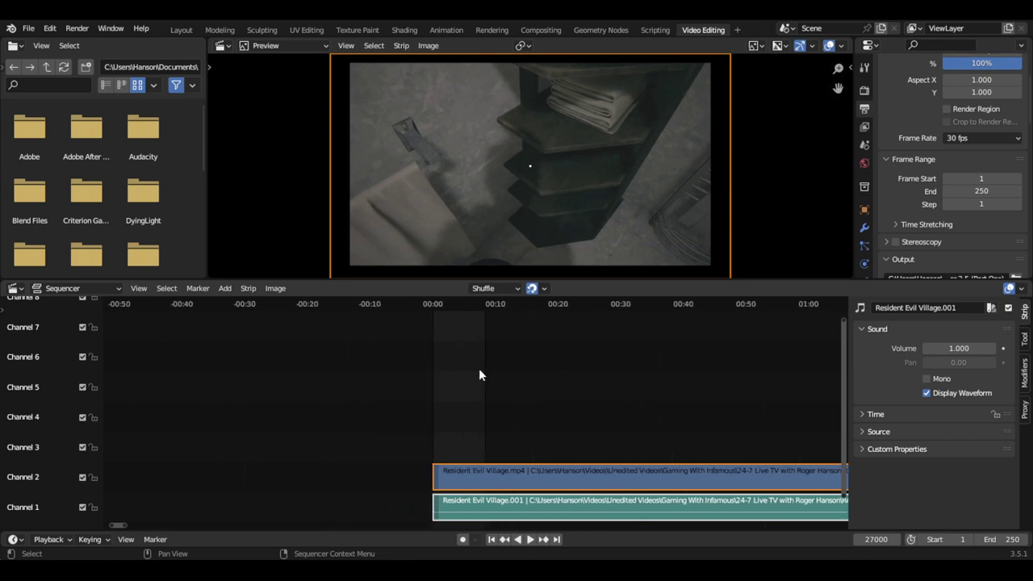
pyautogui.scroll(-4, 643, 369)
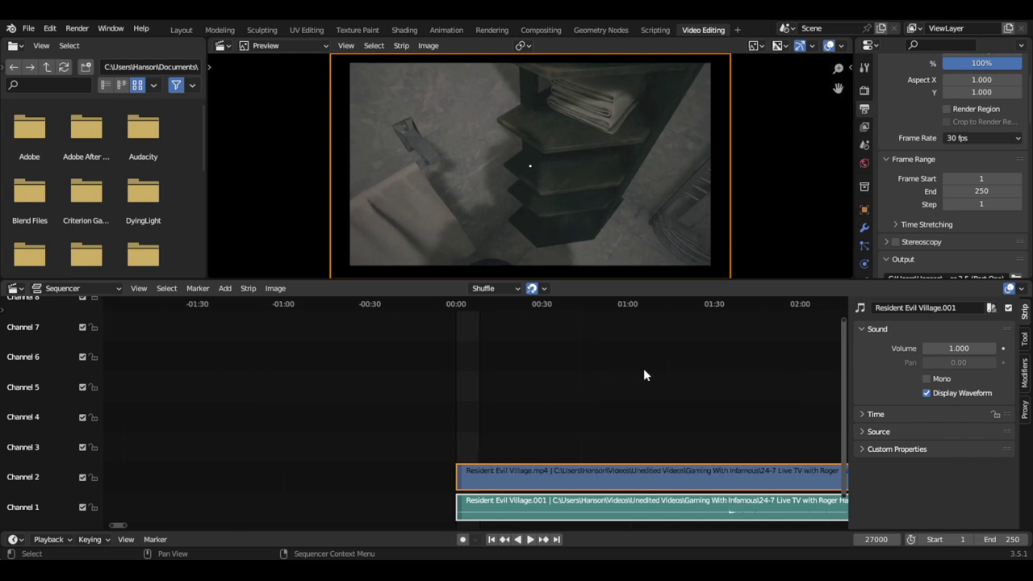
pyautogui.scroll(-9, 643, 369)
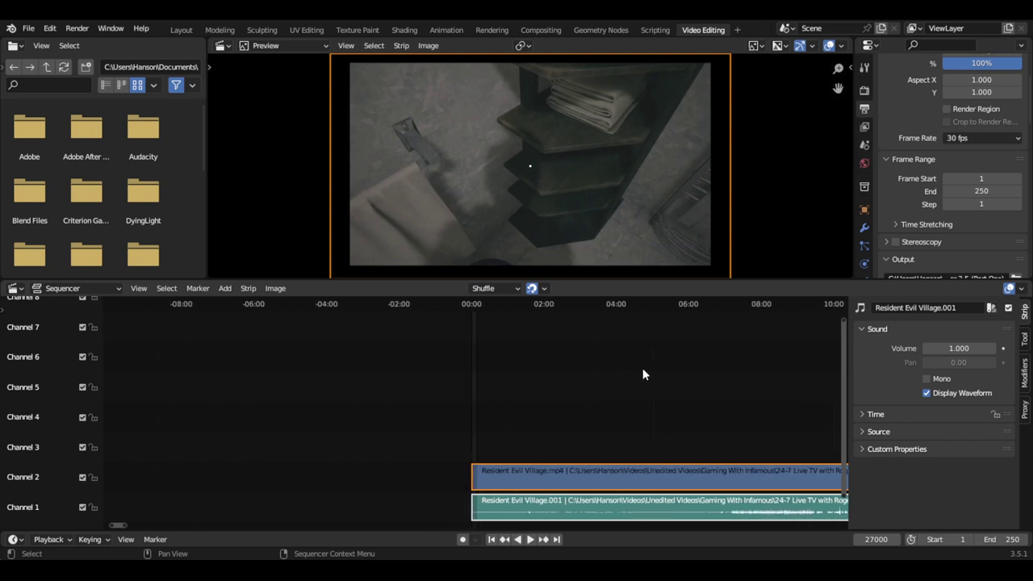
pyautogui.scroll(-5, 642, 368)
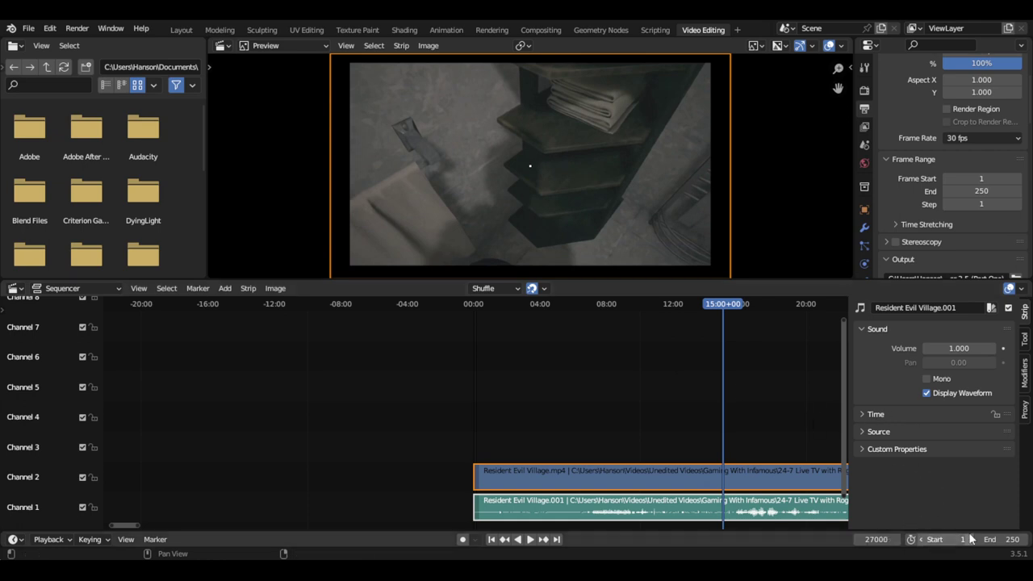
# Change the scene End frame from 250 to 27000, leaving the current frame unchanged.
pyautogui.click(878, 533)
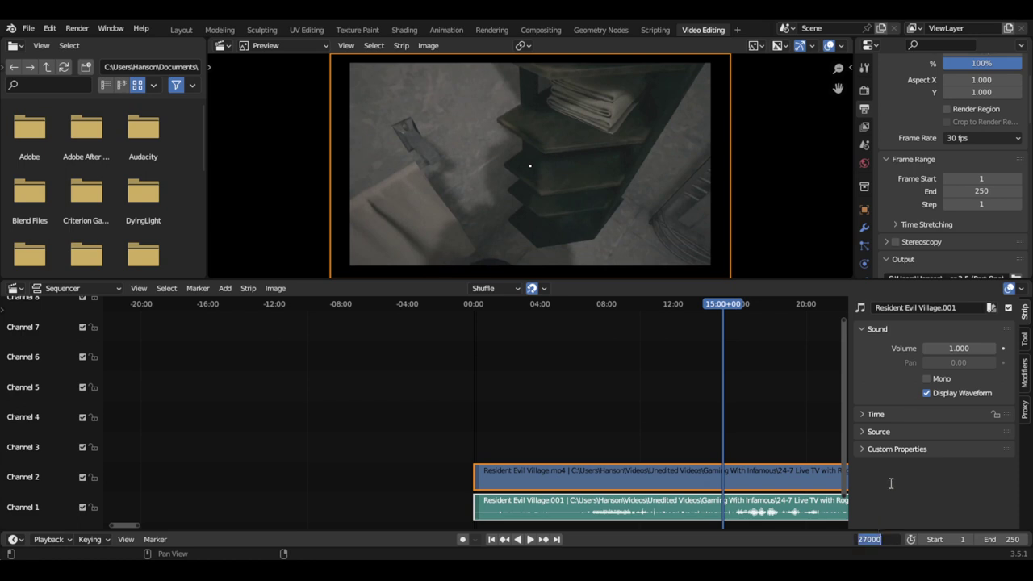
pyautogui.click(985, 516)
pyautogui.click(1001, 539)
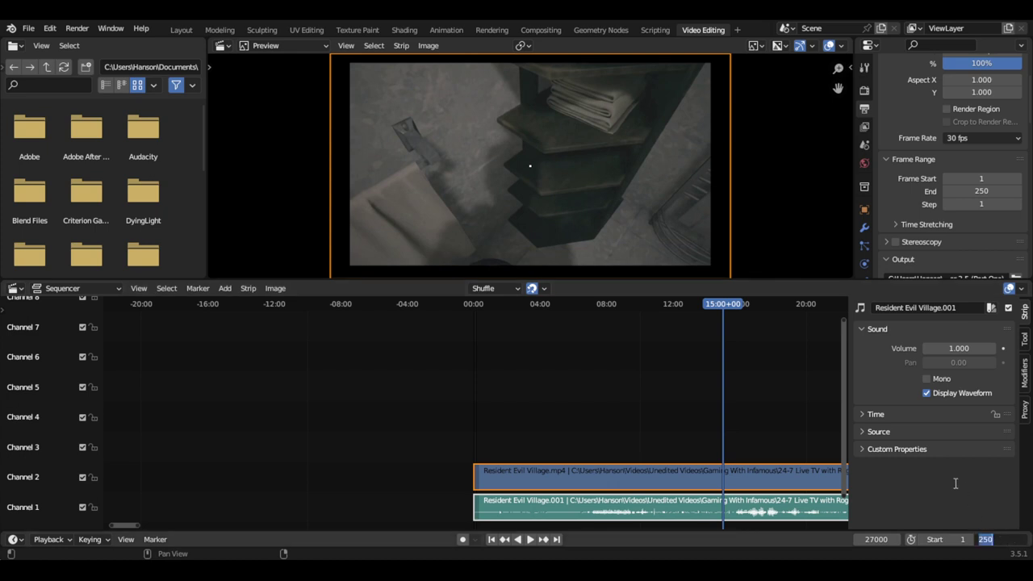
pyautogui.write('27000')
pyautogui.press('Return')
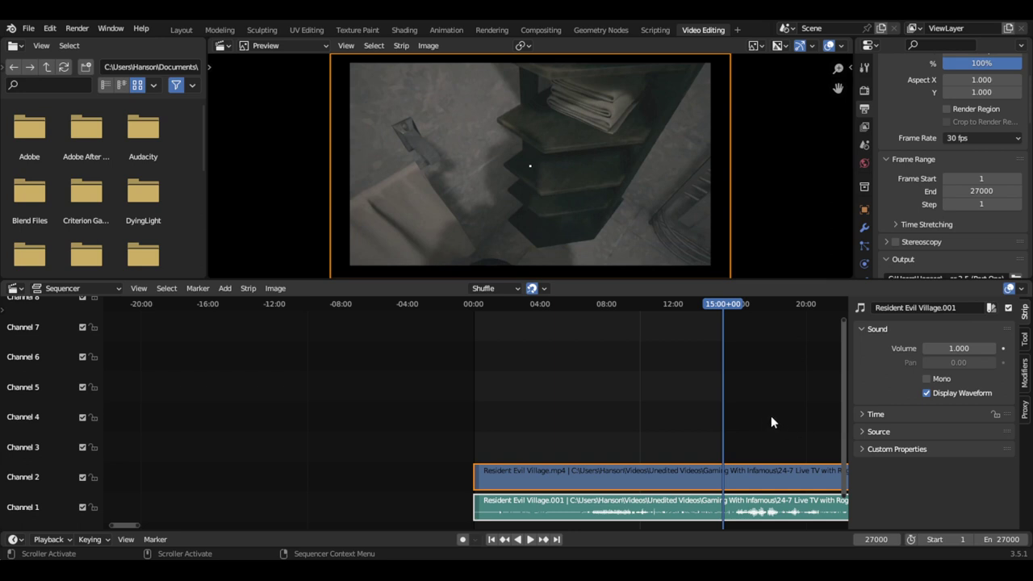
pyautogui.hotkey('shift', 'Left')
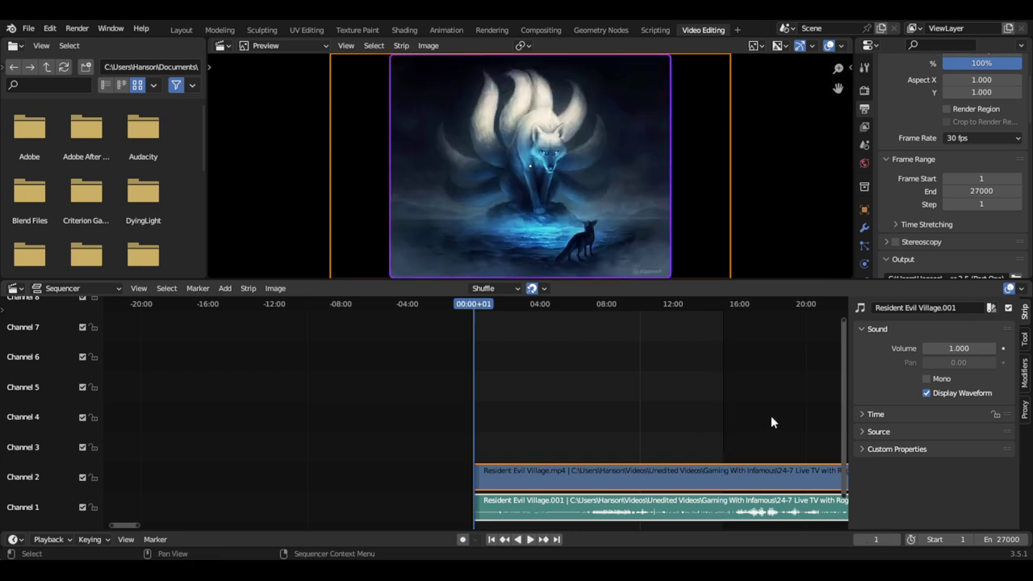
# Compare the preview at the last frames and the first frame, ending on frame 27000 (15:00).
pyautogui.hotkey('shift', 'Right')
pyautogui.press('Left')
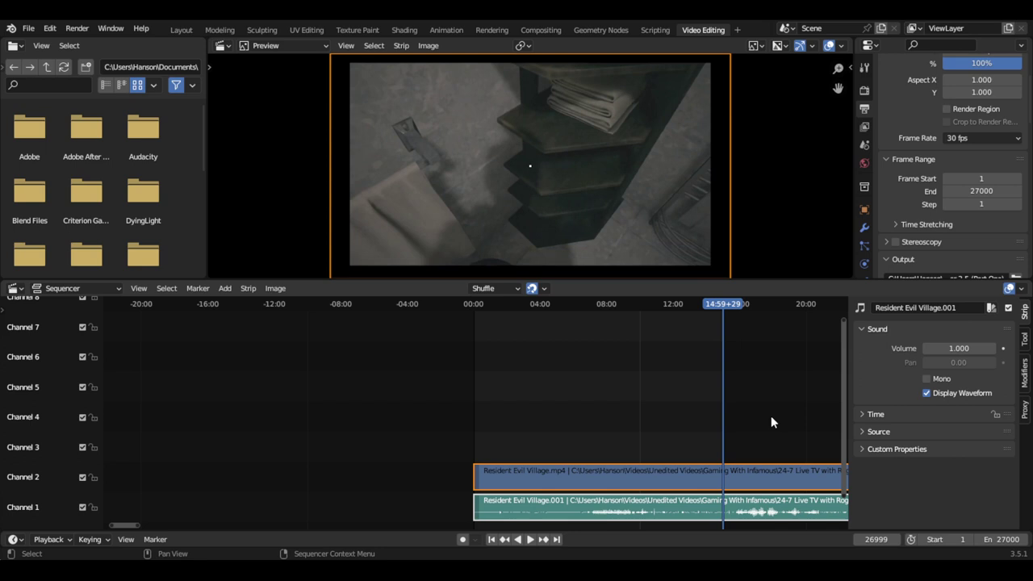
pyautogui.press('shift')
pyautogui.hotkey('shift', 'Left')
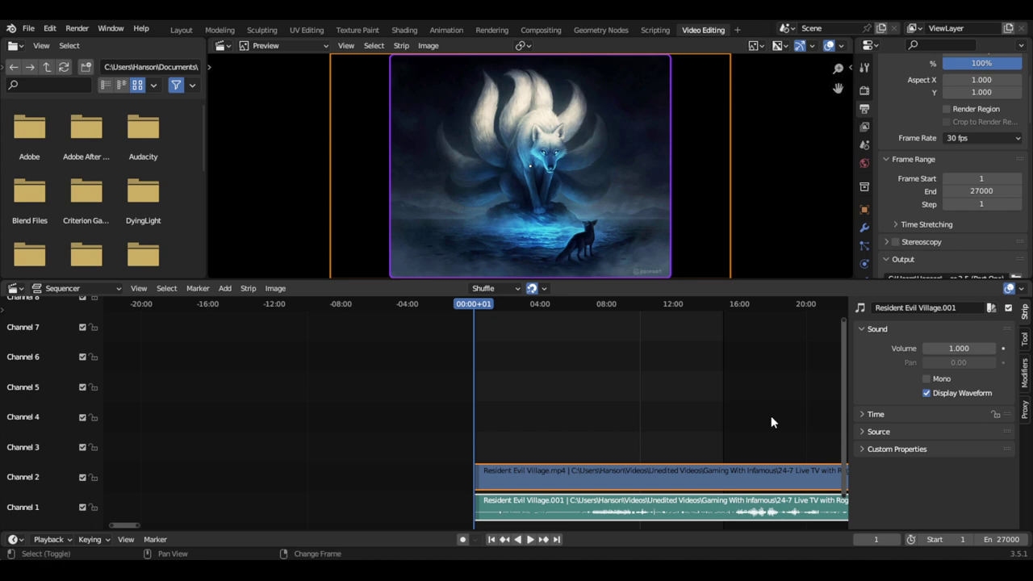
pyautogui.hotkey('shift', 'Right')
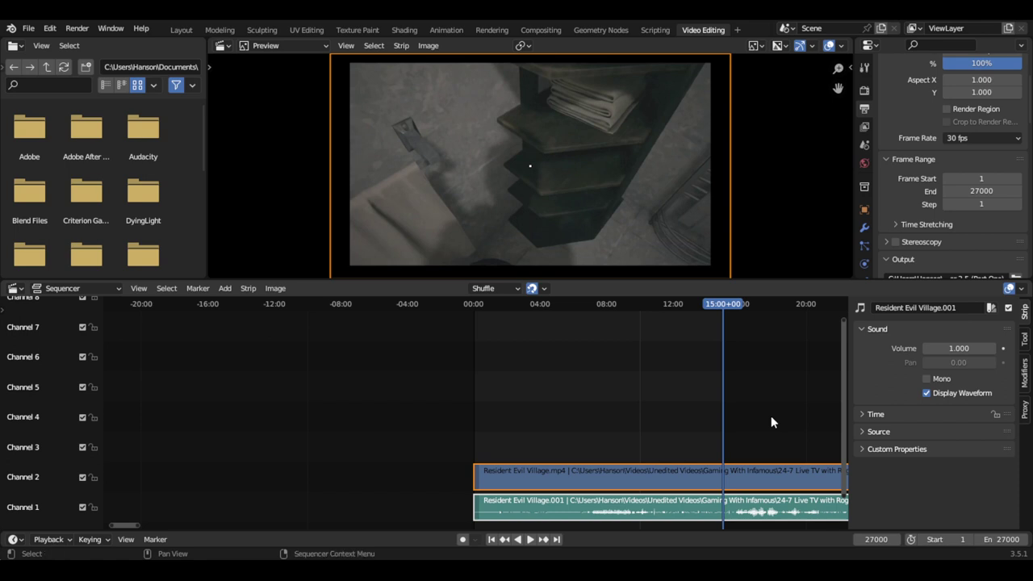
# Play the footage backward and forward near frame 27000, then jump back to frame 1.
pyautogui.press('Down')
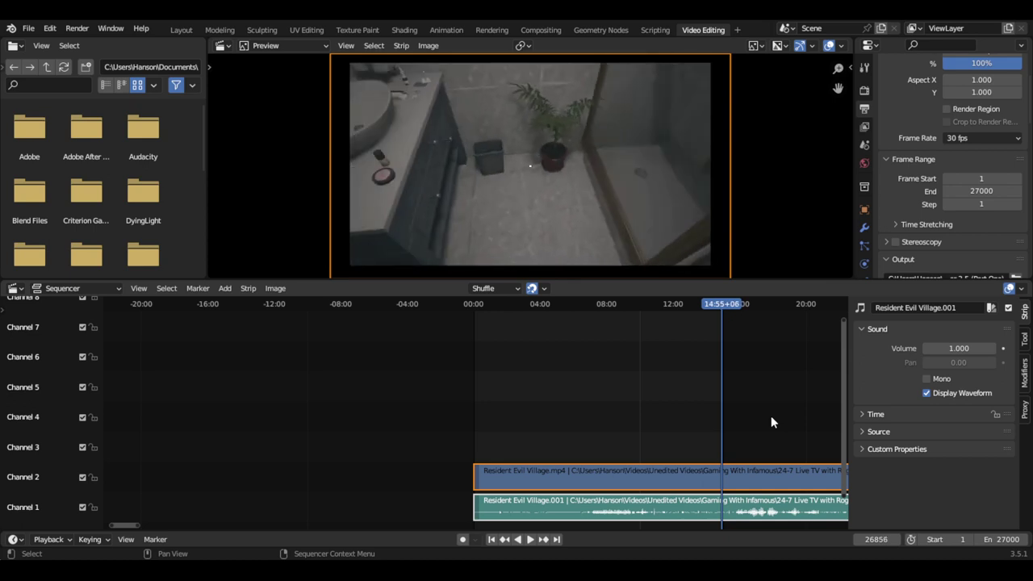
pyautogui.press('space')
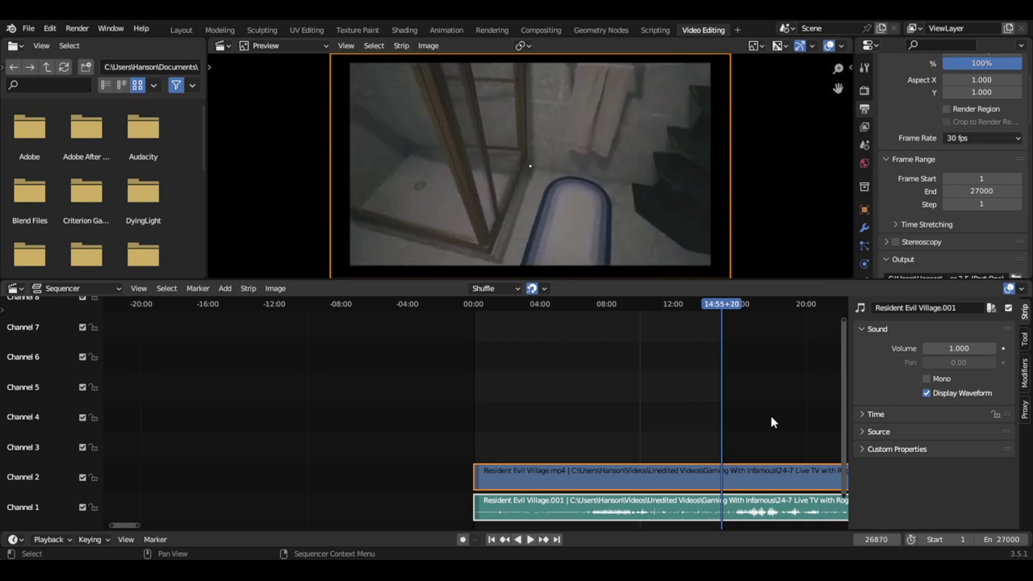
pyautogui.press('Up')
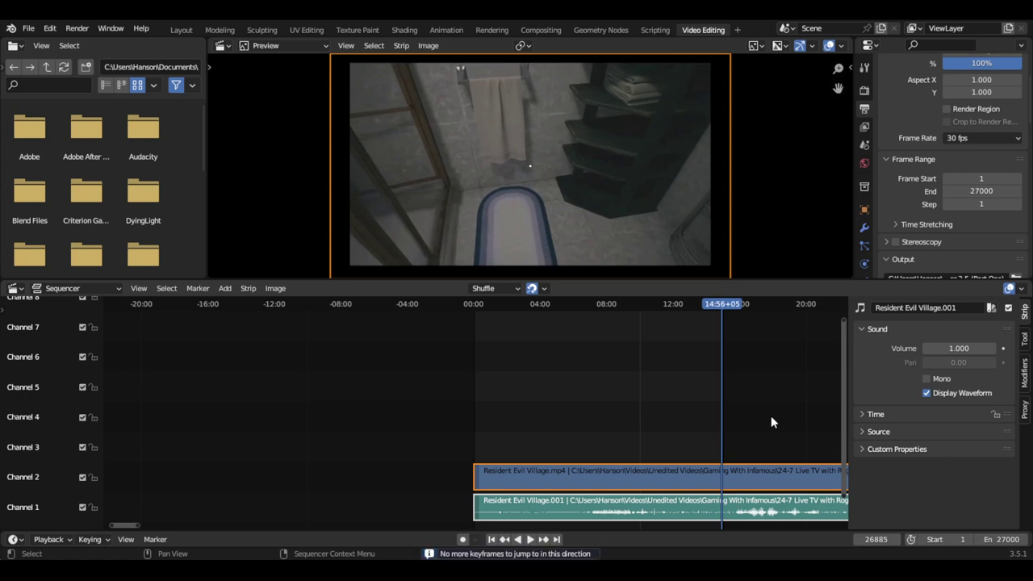
pyautogui.hotkey('shift', 'ctrl', 'space')
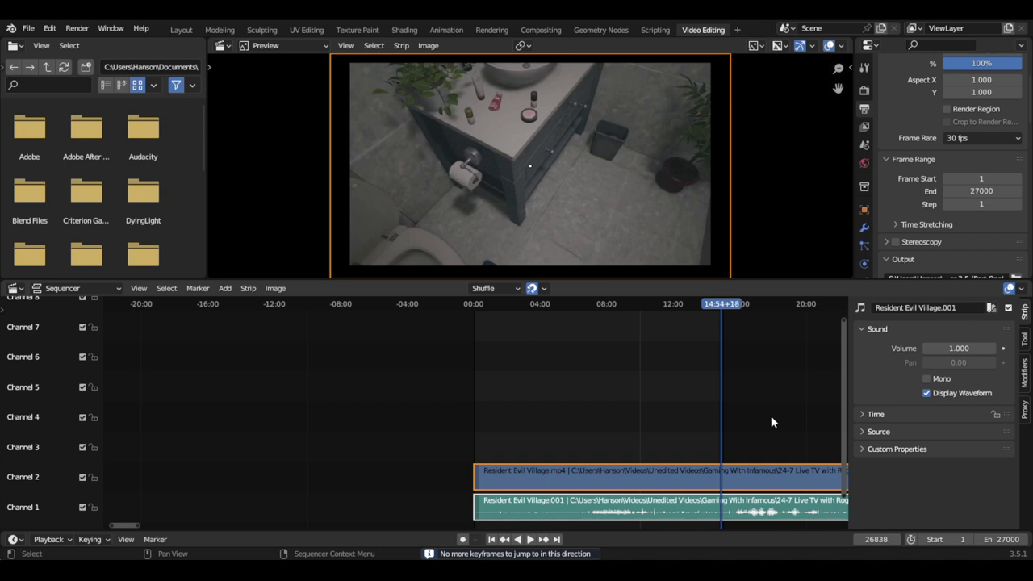
pyautogui.hotkey('shift', 'ctrl', 'space')
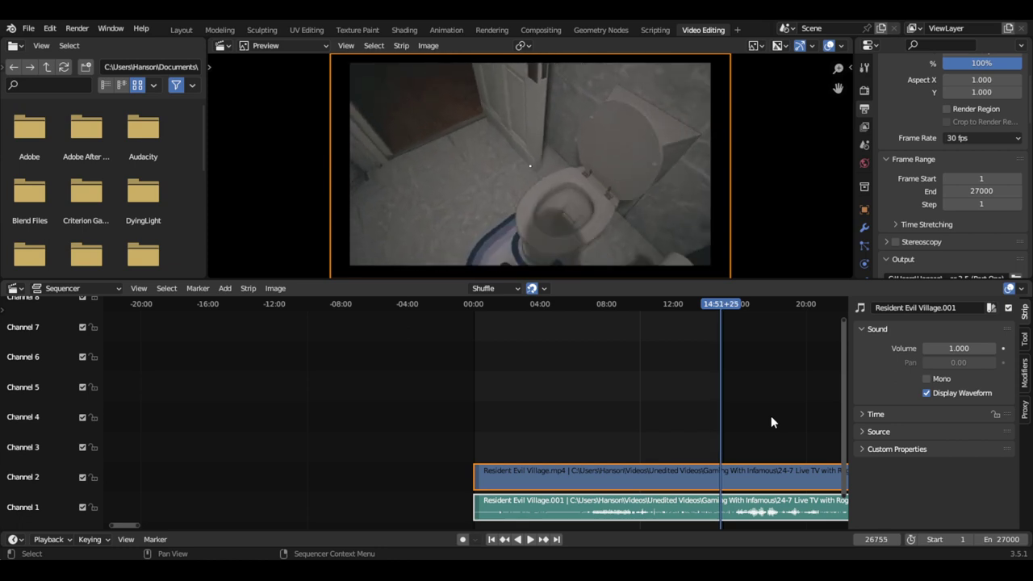
pyautogui.press('space')
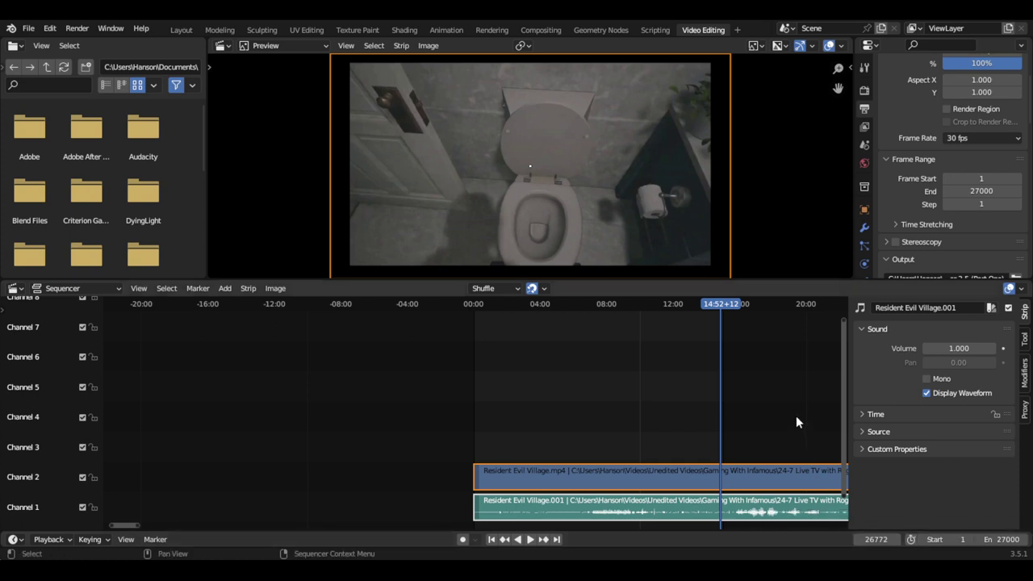
pyautogui.hotkey('shift', 'Left')
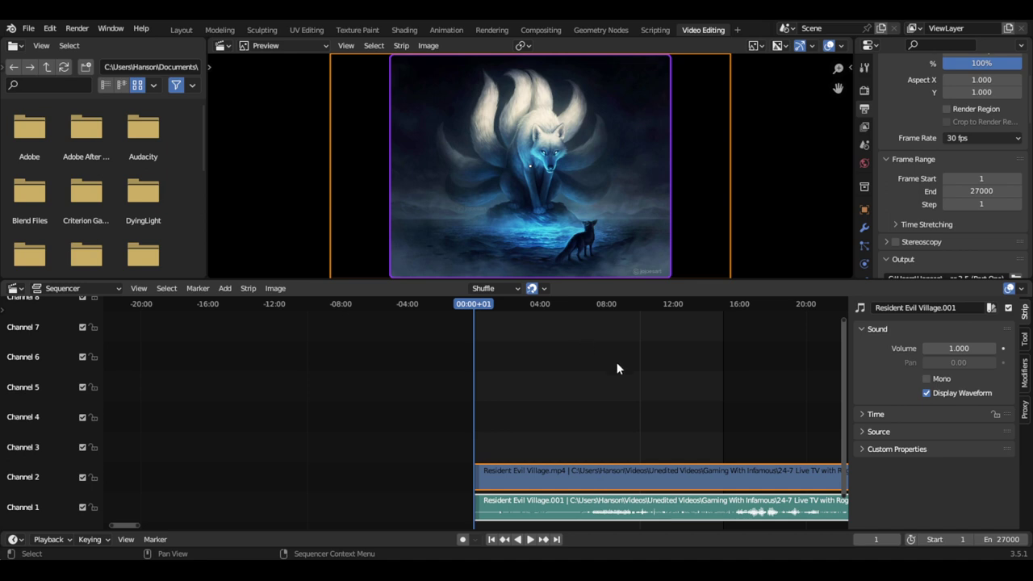
pyautogui.press('shift')
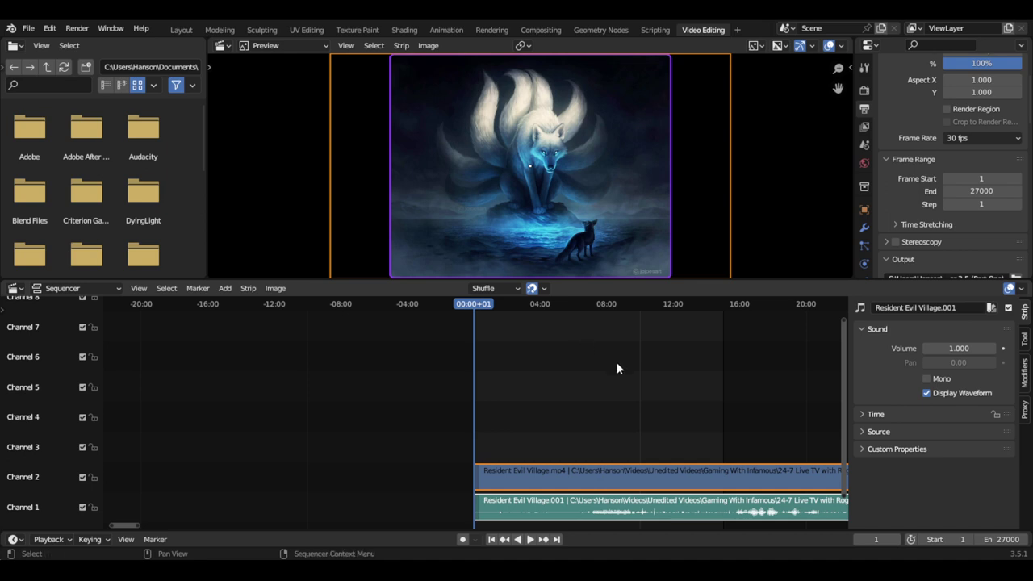
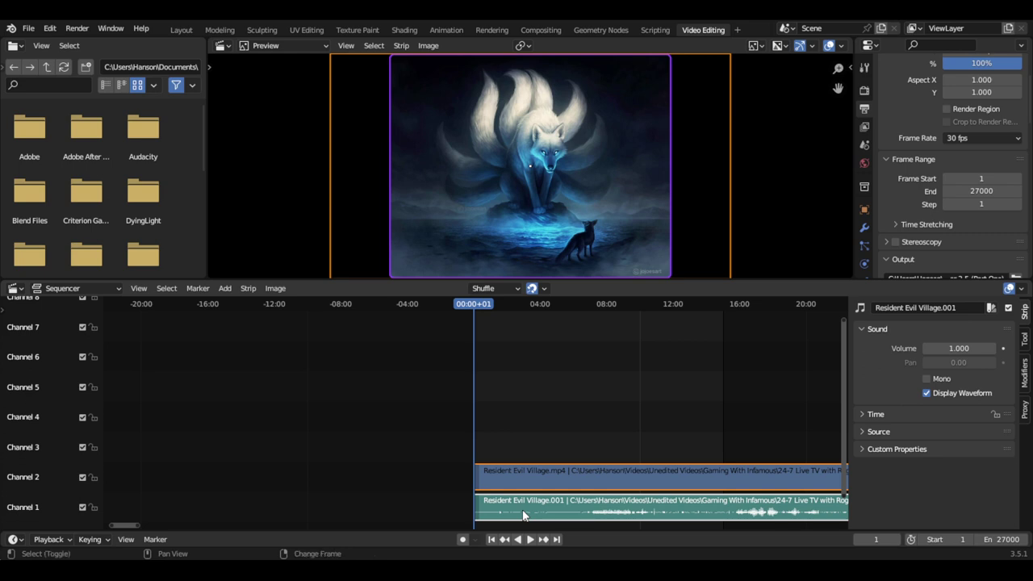
# Move the playhead to frame 27000 (15:00), clear the strip selection, and begin a box selection.
pyautogui.hotkey('shift', 'Right')
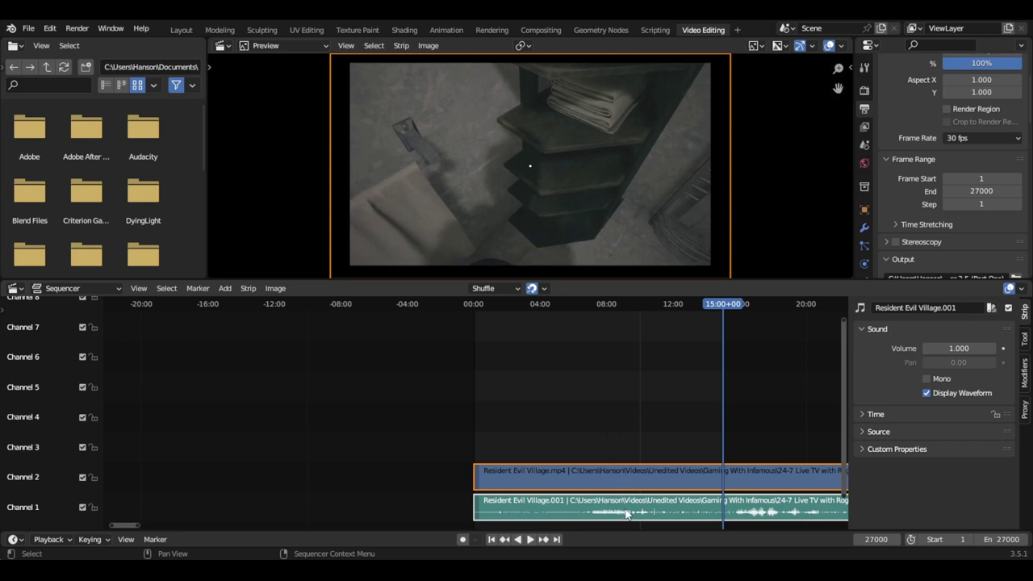
pyautogui.click(628, 437)
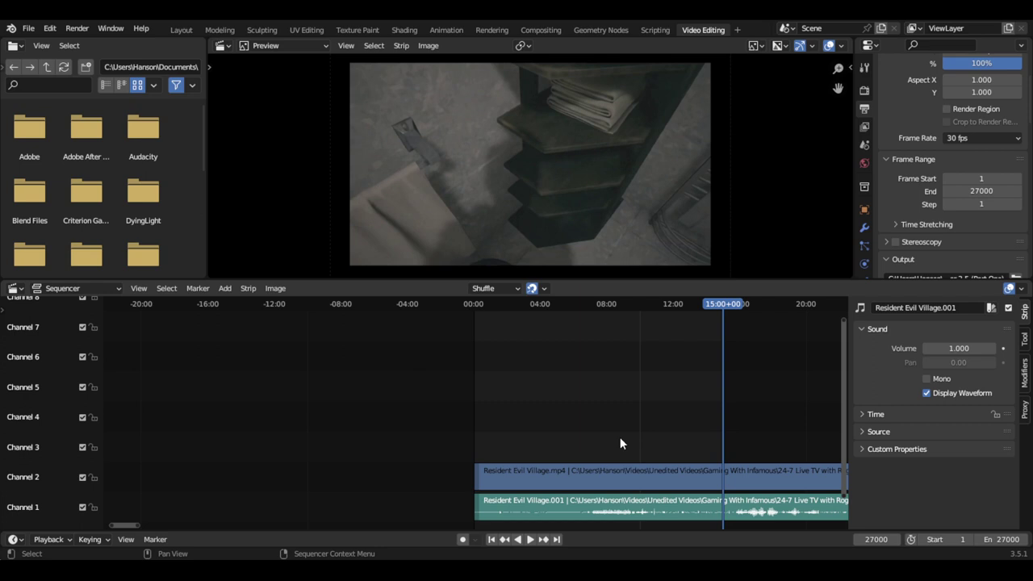
pyautogui.press('a')
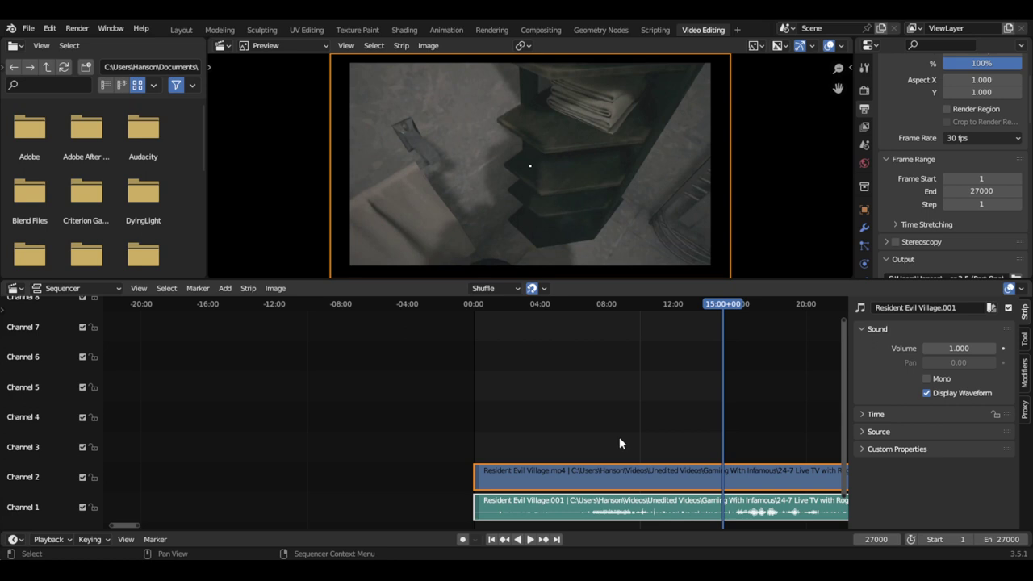
pyautogui.hotkey('alt', 'a')
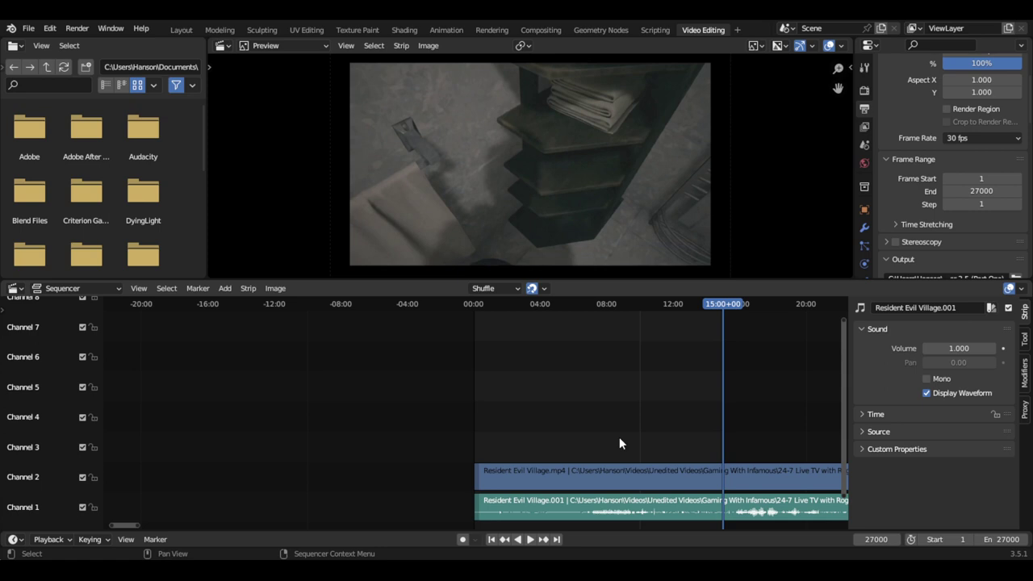
pyautogui.press('b')
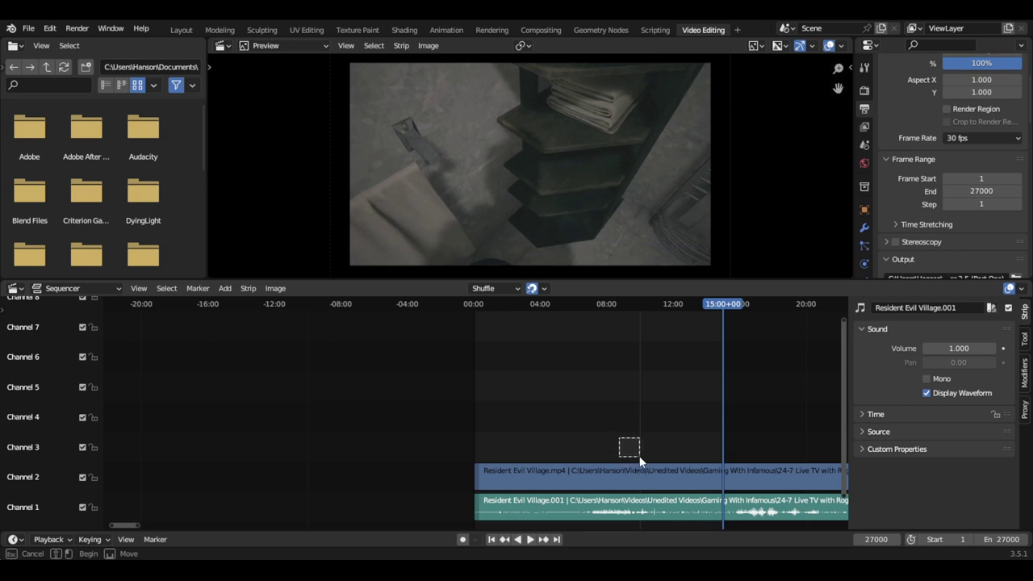
# Box-select the Resident Evil Village video and audio strips and split both at frame 27000.
pyautogui.moveTo(645, 475); pyautogui.dragTo(652, 514)
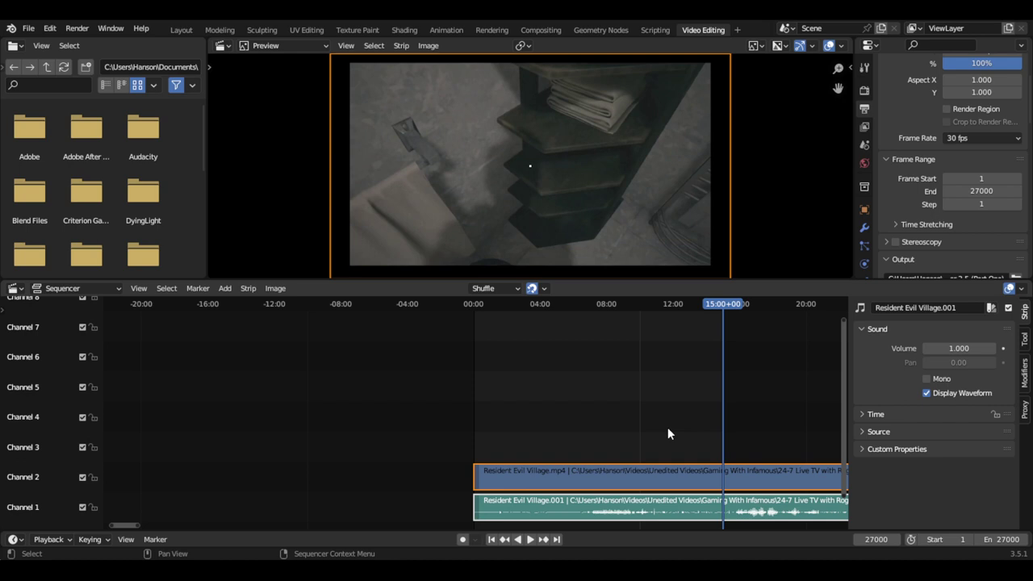
pyautogui.press('k')
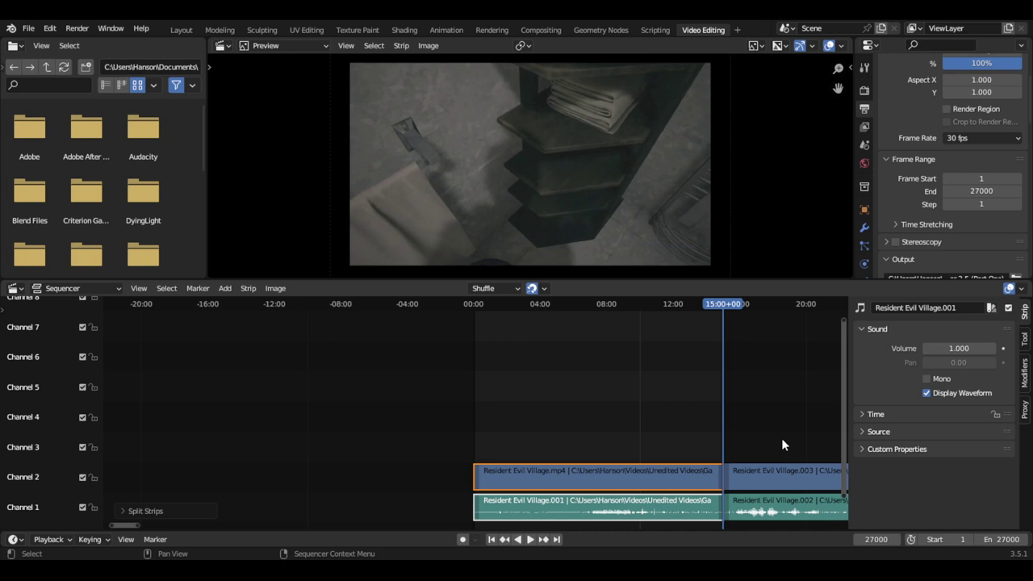
pyautogui.press('ctrl')
pyautogui.hotkey('ctrl', 'z')
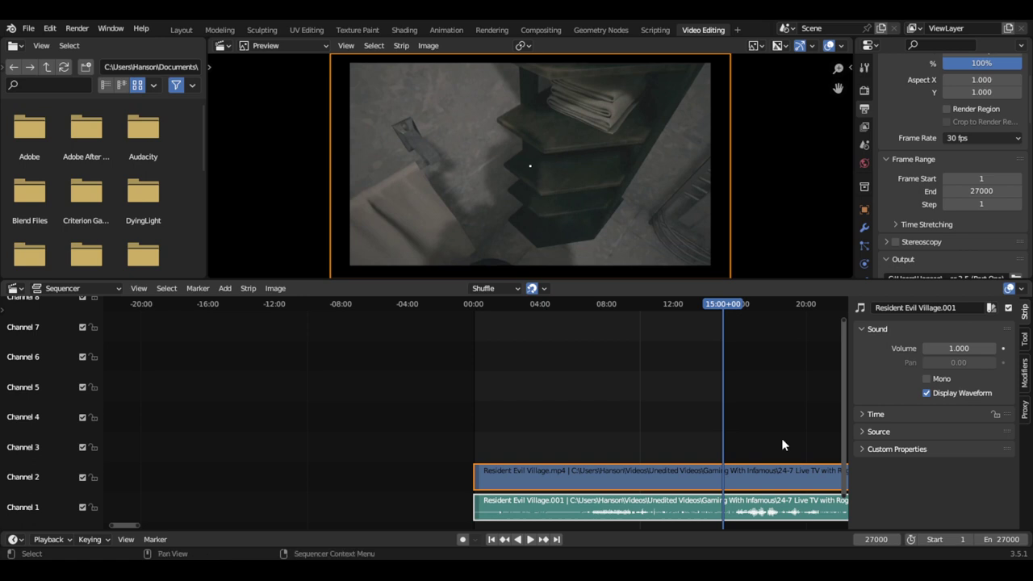
pyautogui.press('shift')
pyautogui.hotkey('shift', 'Left')
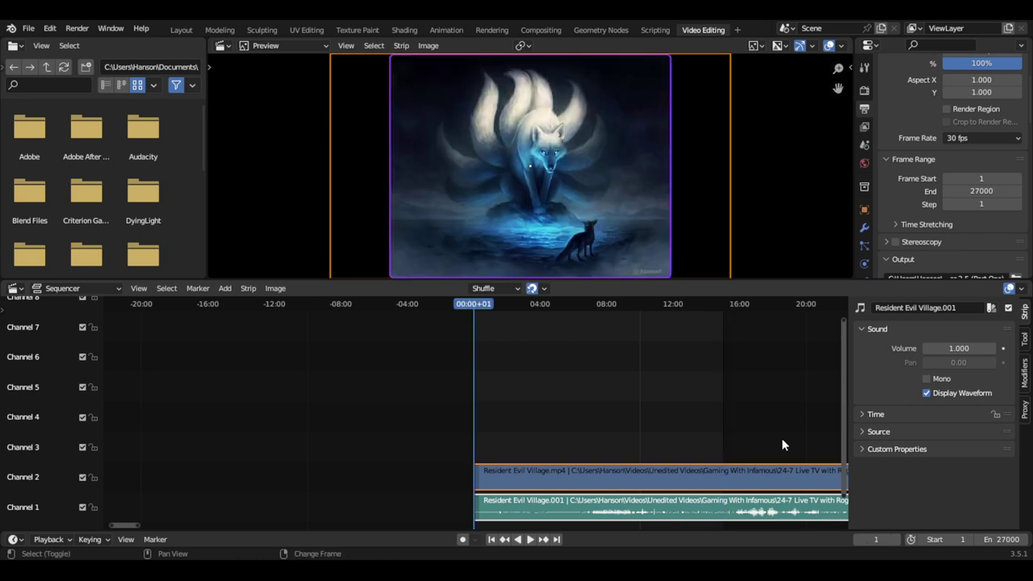
pyautogui.hotkey('shift', 'Right')
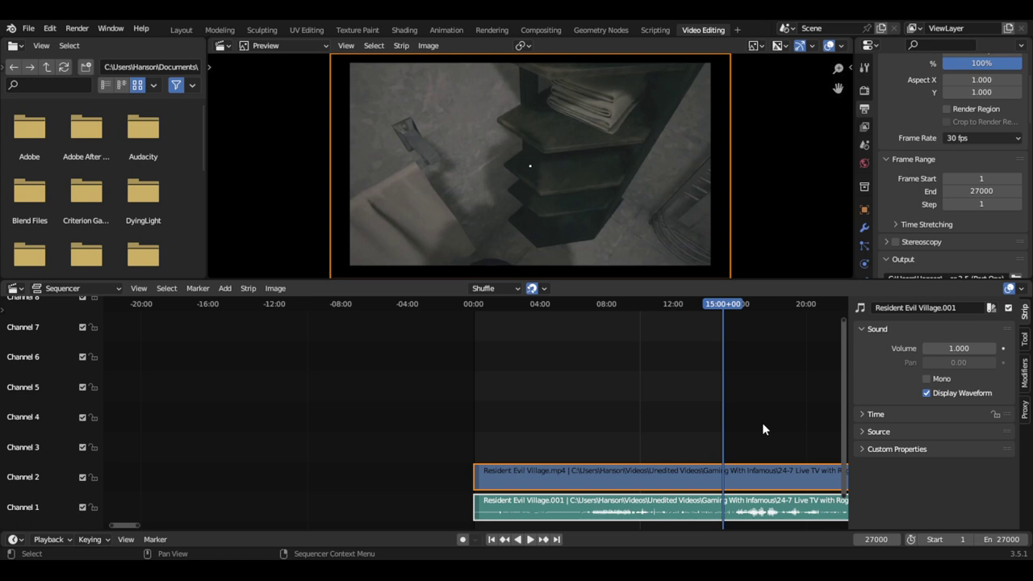
pyautogui.press('k')
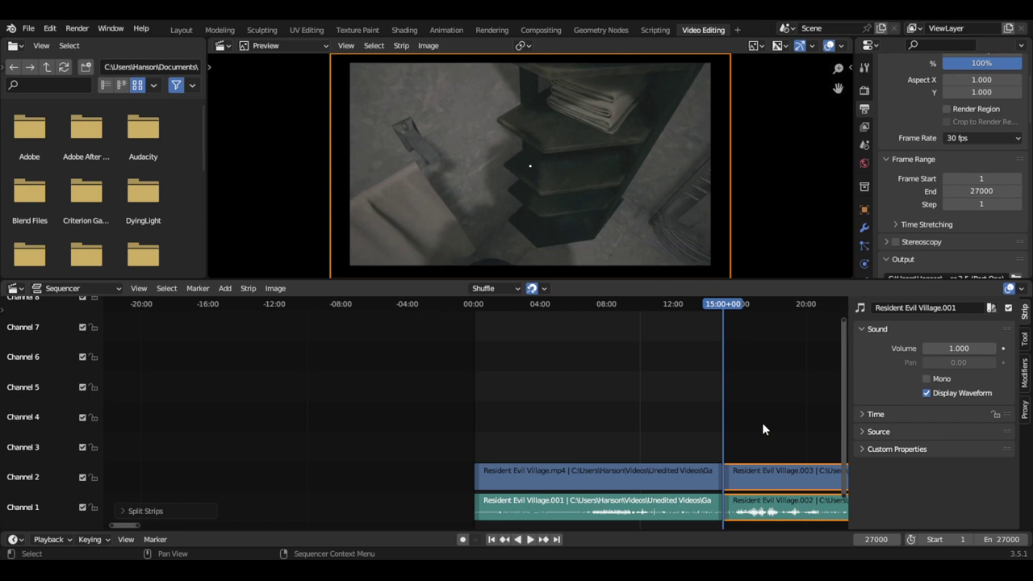
pyautogui.press('g')
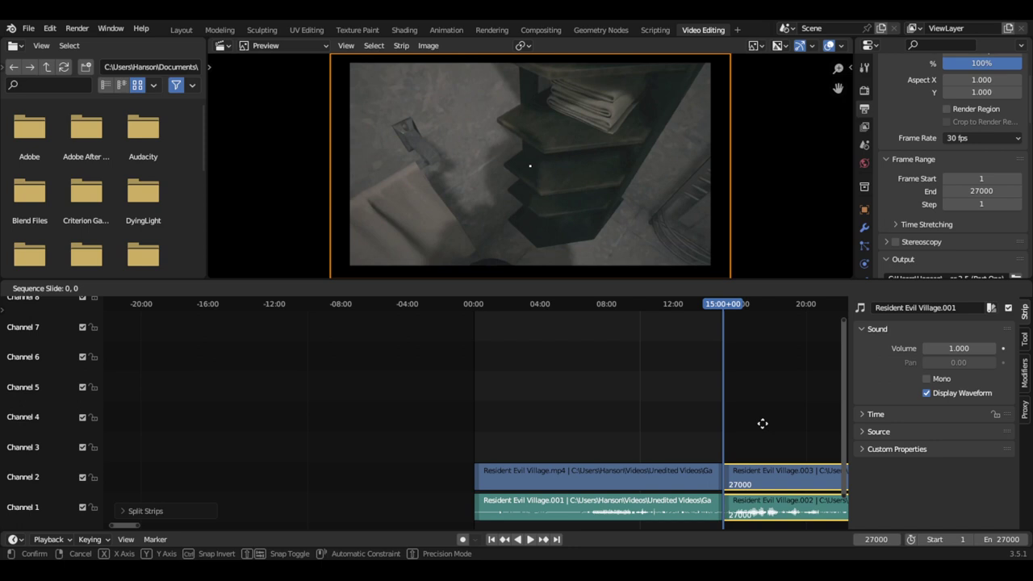
pyautogui.moveTo(813, 426)
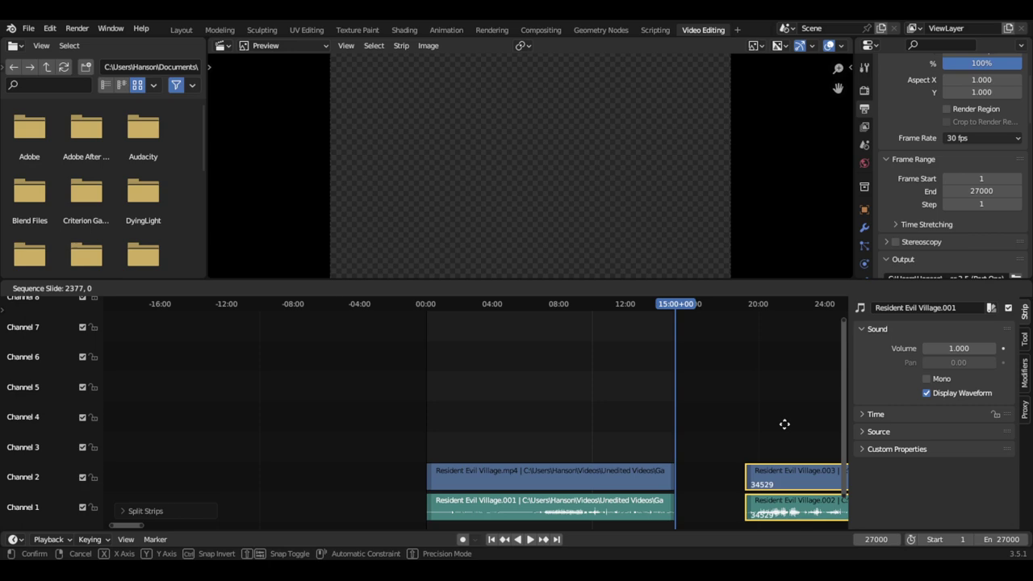
pyautogui.moveTo(785, 424); pyautogui.dragTo(783, 424)
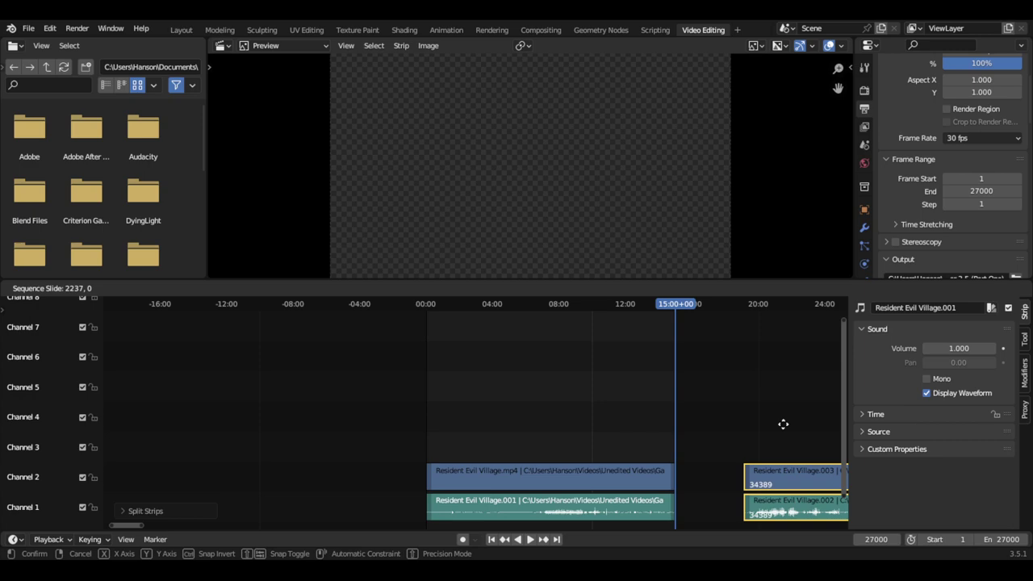
pyautogui.click(783, 426)
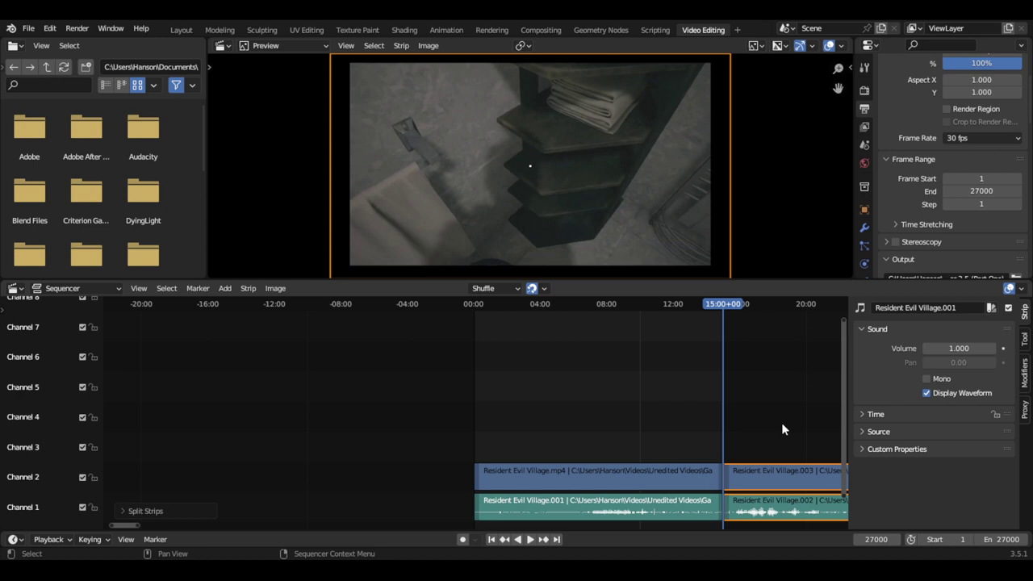
# Slide the trailing .003 and .002 strips right along the time axis to about frame 33096.
pyautogui.press('g')
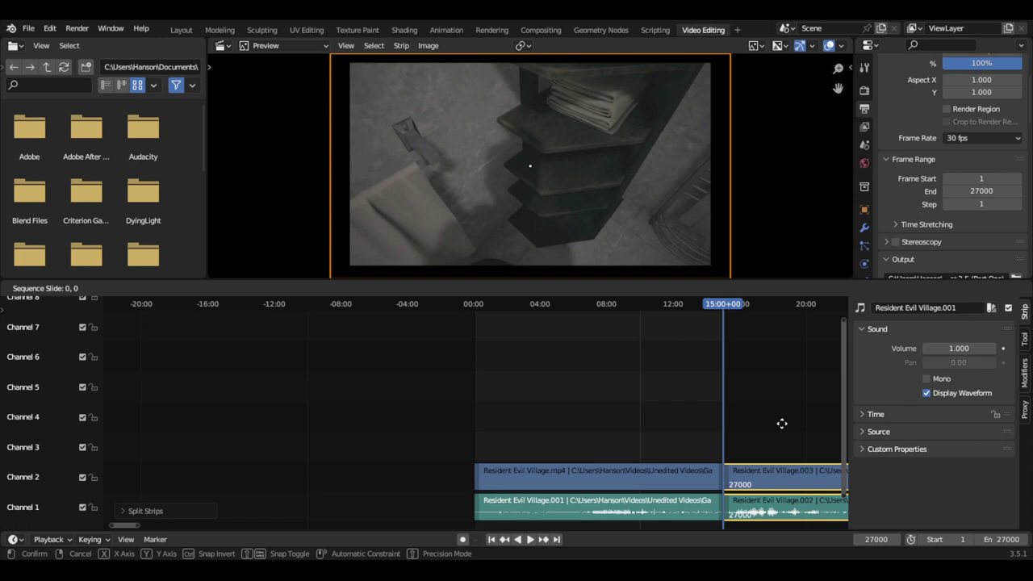
pyautogui.press('x')
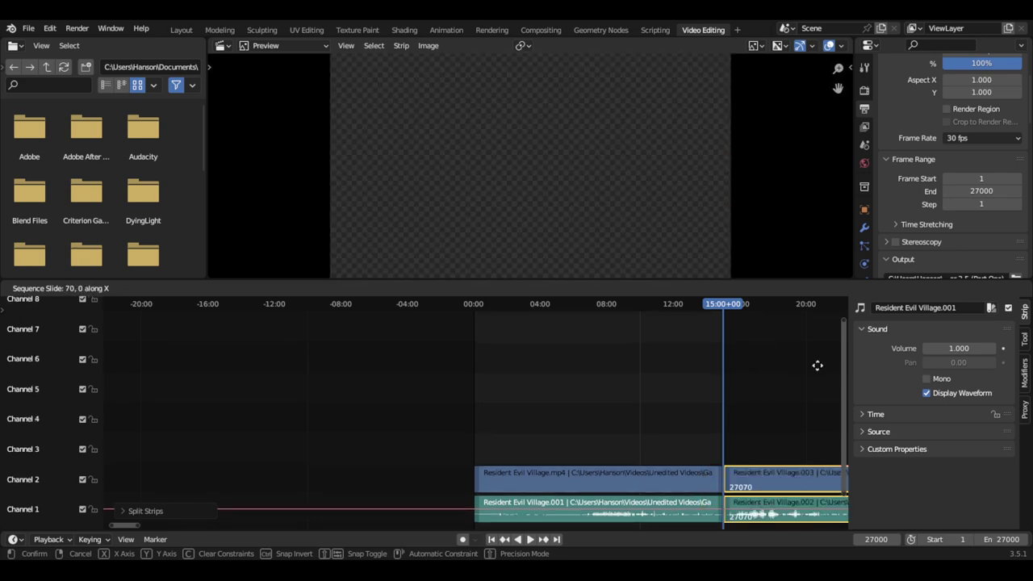
pyautogui.rightClick(671, 391)
pyautogui.press('g')
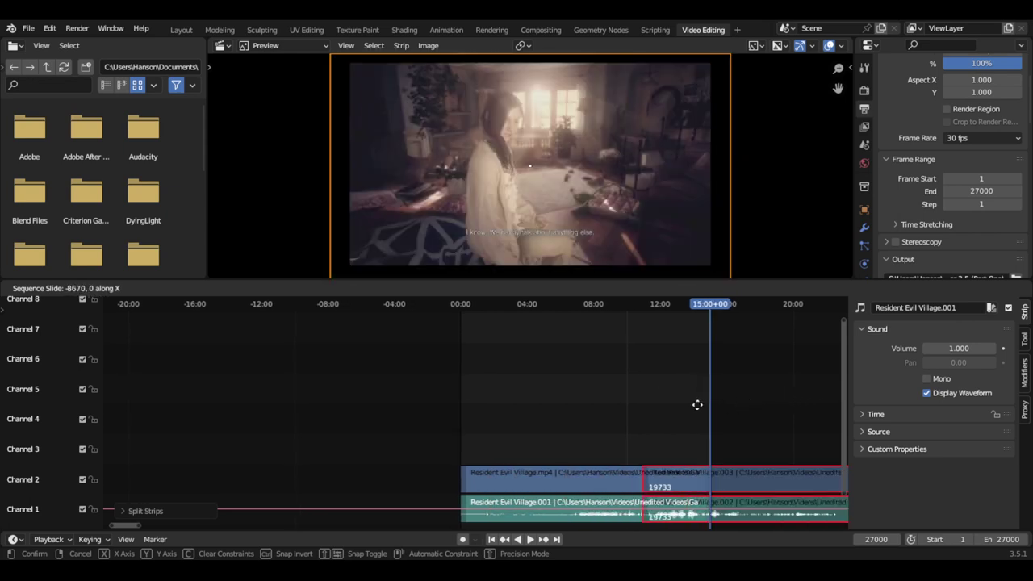
pyautogui.click(812, 408)
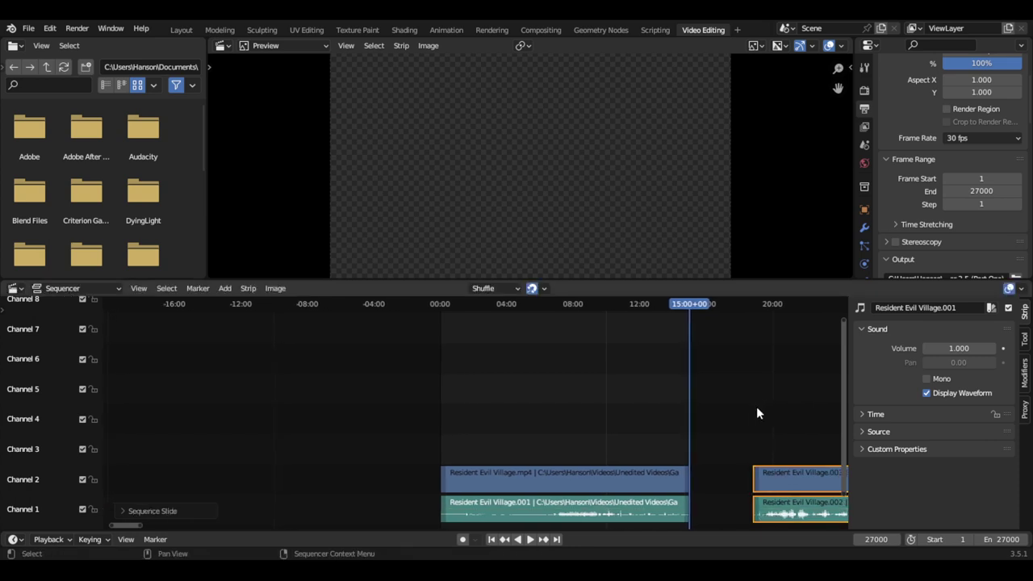
# Box-select the first-half video and audio strips ending at 15:00 and return to frame 1.
pyautogui.click(715, 433)
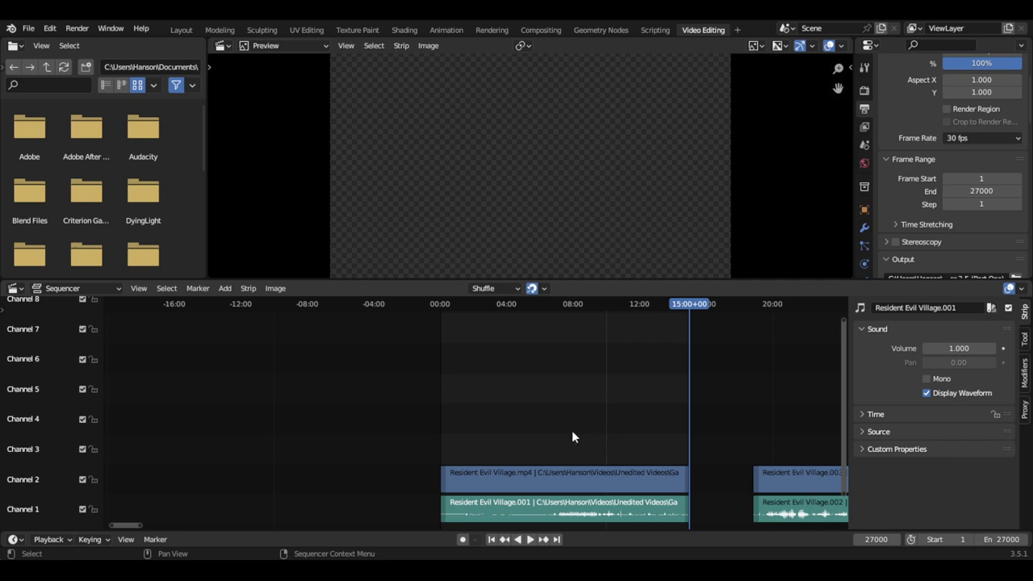
pyautogui.press('b')
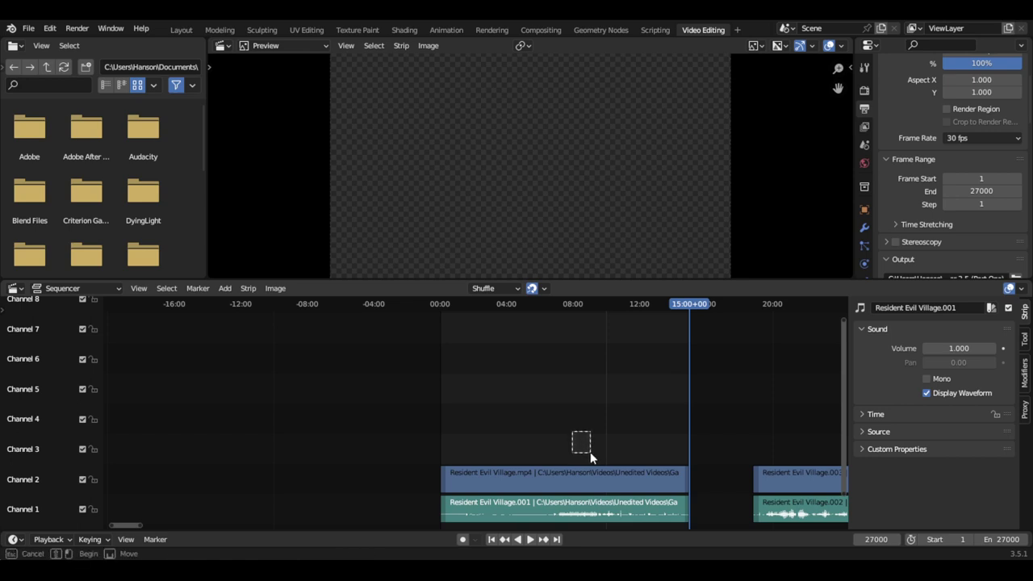
pyautogui.moveTo(592, 460); pyautogui.dragTo(601, 518)
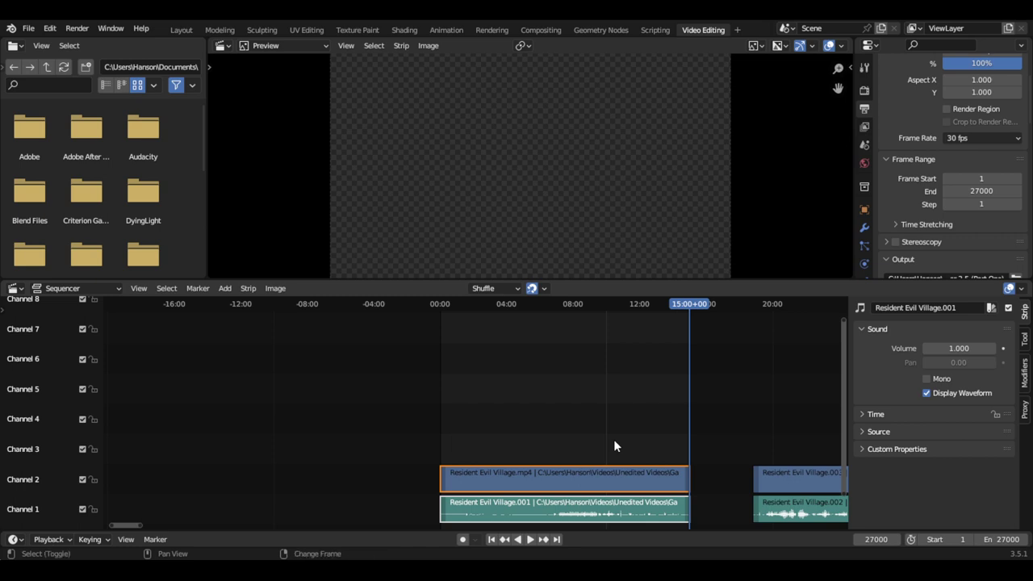
pyautogui.hotkey('shift', 'Left')
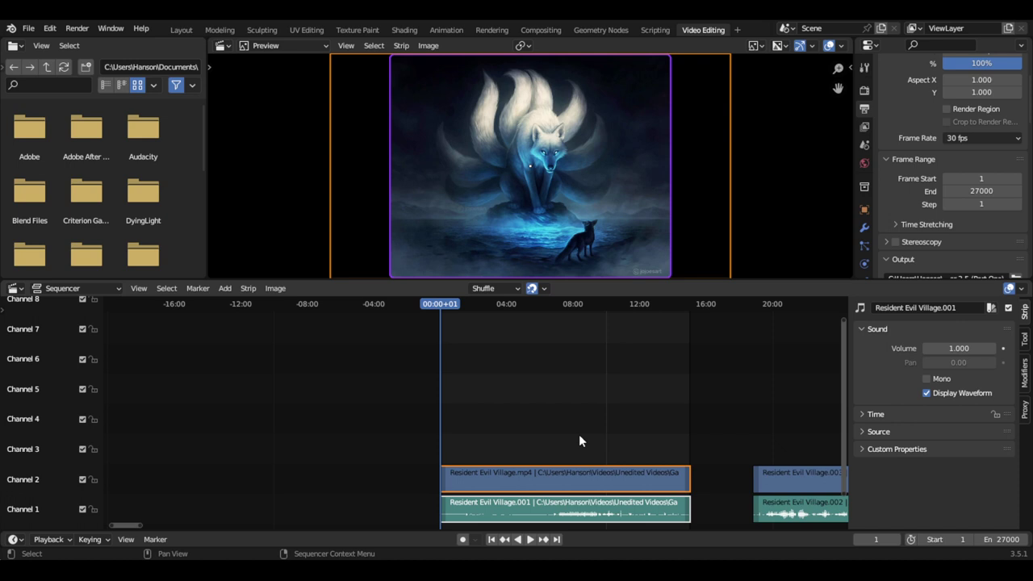
pyautogui.press('g')
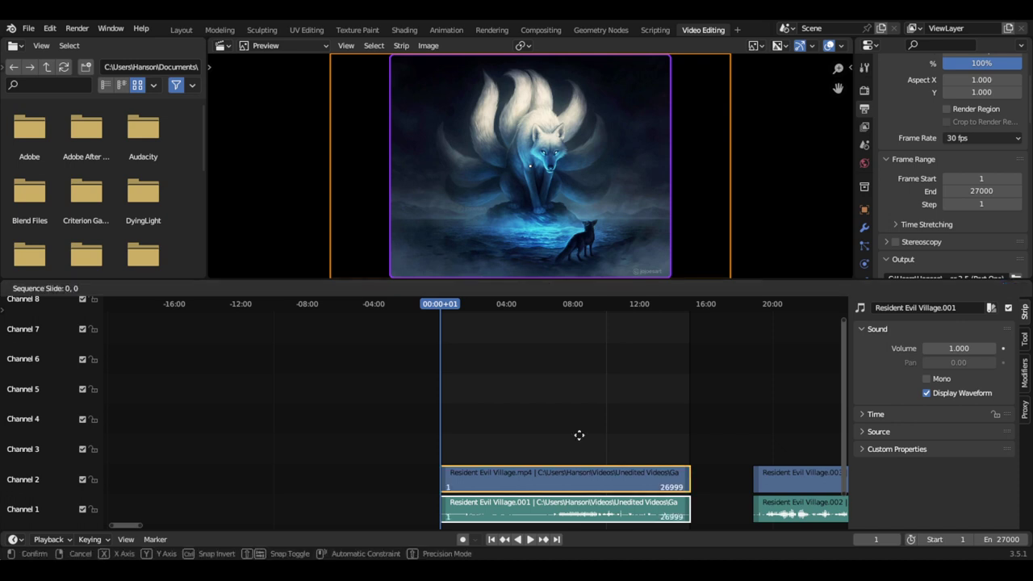
pyautogui.press('x')
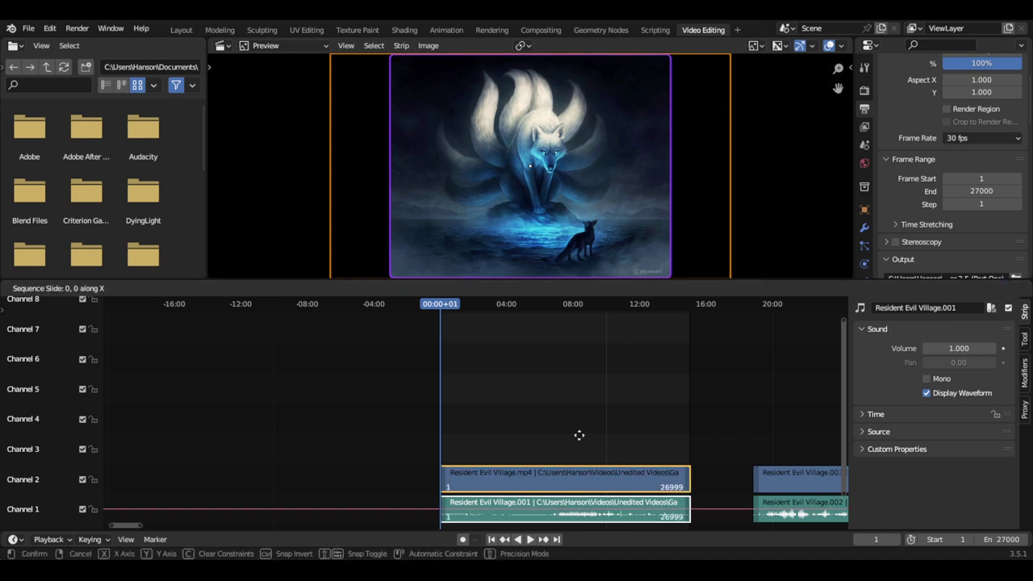
pyautogui.click(581, 440)
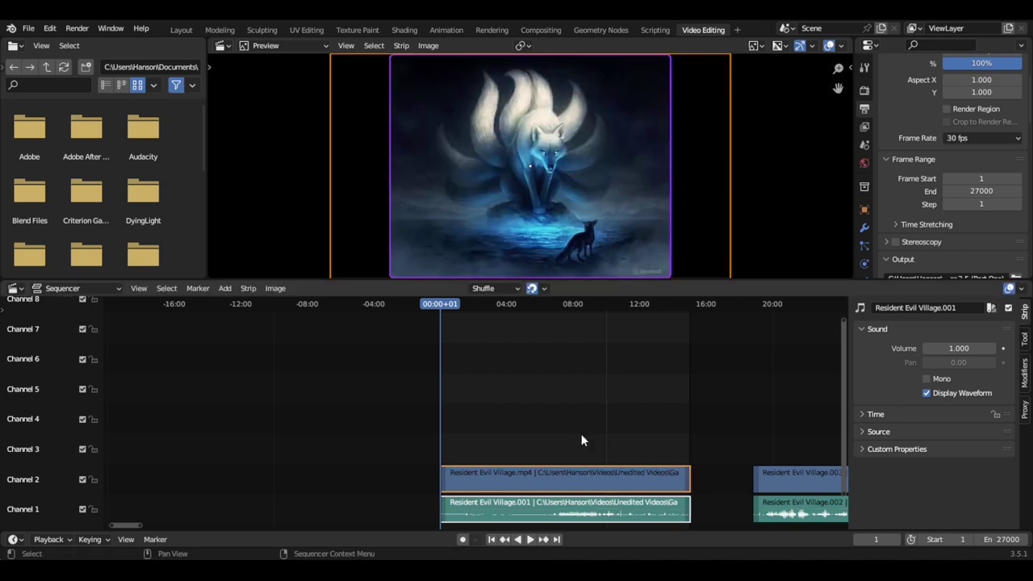
# Start moving the selected first-half strips, locked to the X axis.
pyautogui.press('g')
pyautogui.press('x')
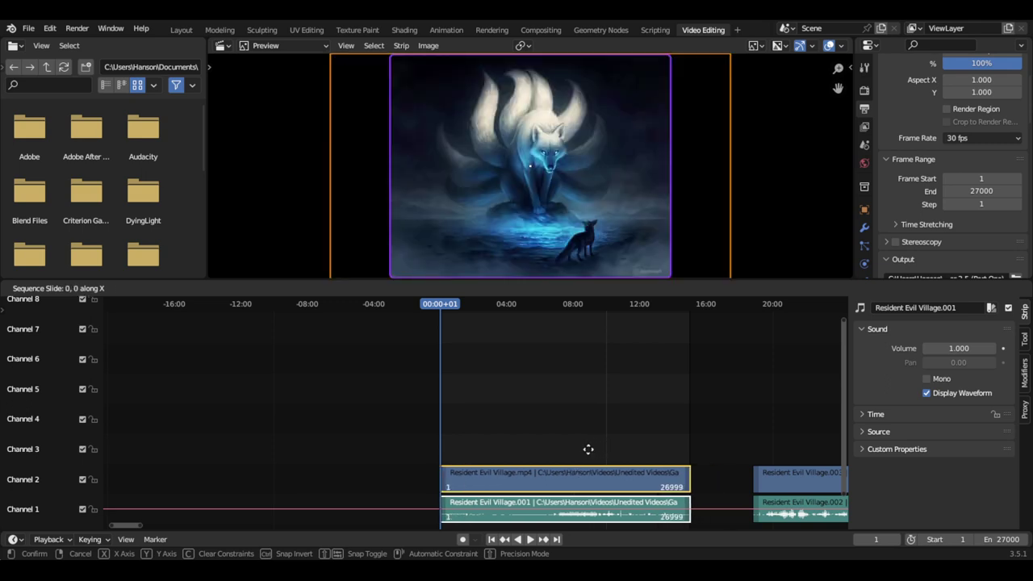
# Leave the first-half strips unmoved, zoom out, and box-select the .003 and .002 strips after the gap.
pyautogui.click(587, 449)
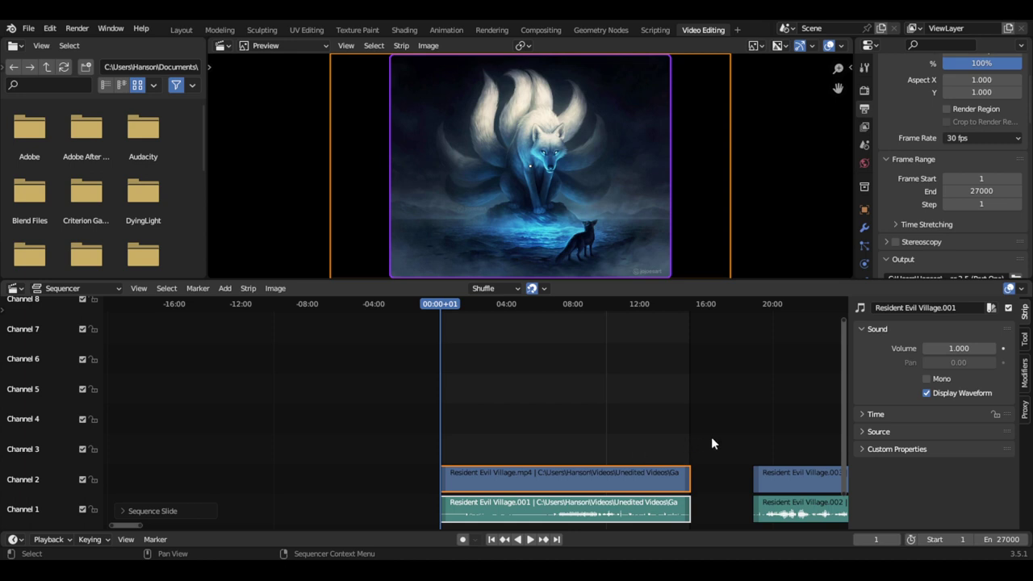
pyautogui.scroll(-3, 711, 437)
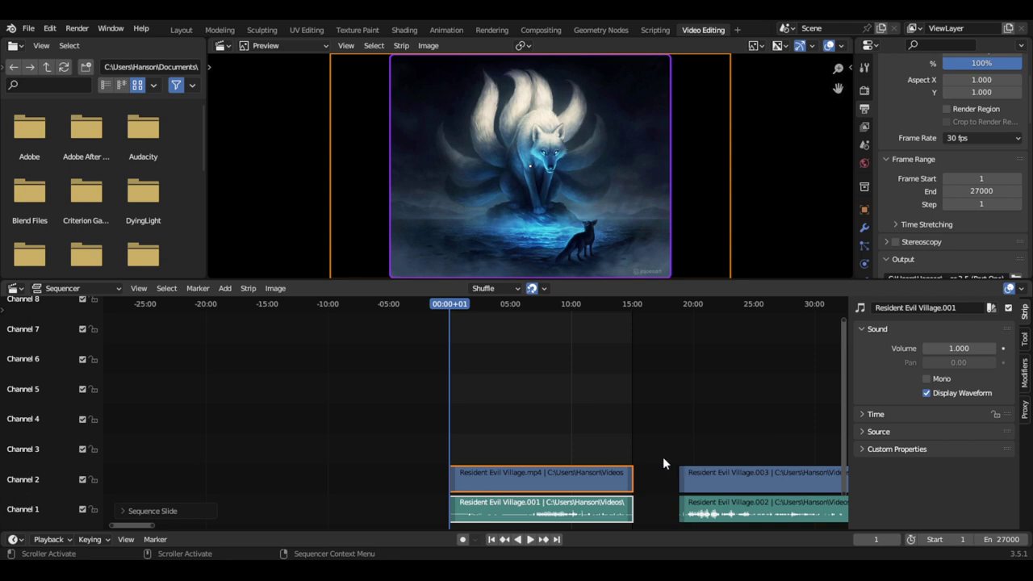
pyautogui.moveTo(668, 451); pyautogui.dragTo(722, 521)
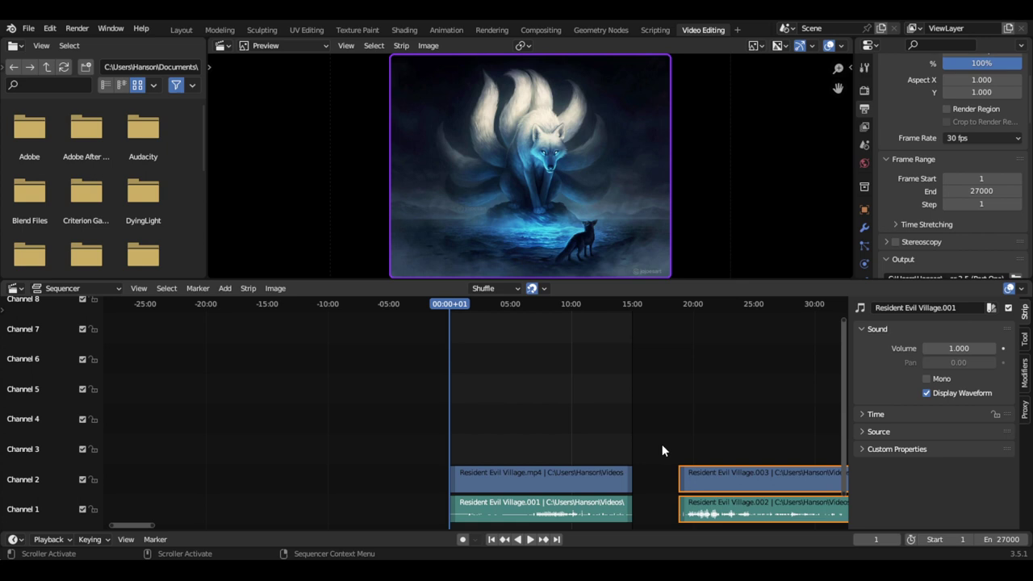
# Disable snapping and drag the .003 and .002 strips left to start exactly at 15:00.
pyautogui.click(532, 289)
pyautogui.press('g')
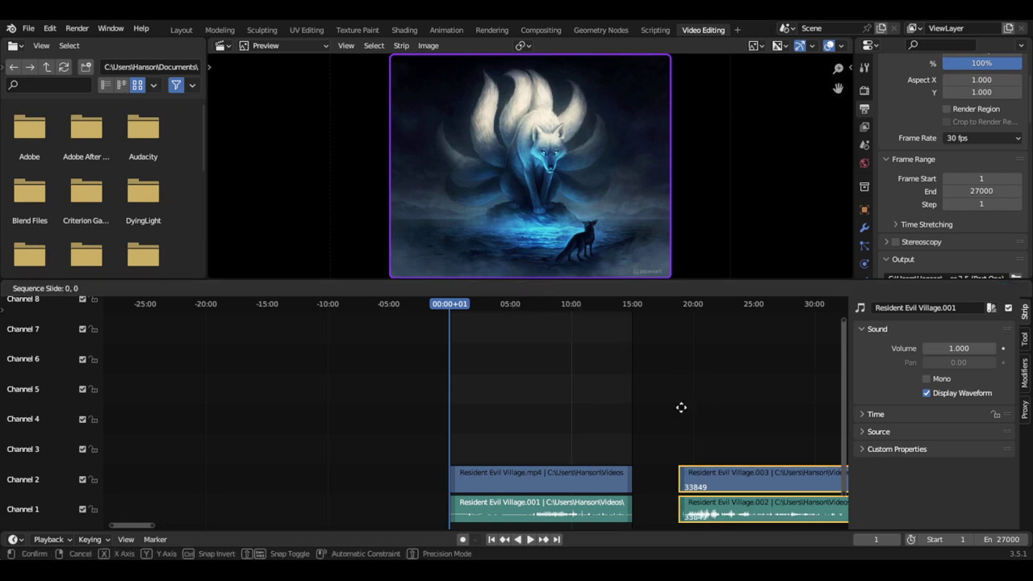
pyautogui.moveTo(636, 422)
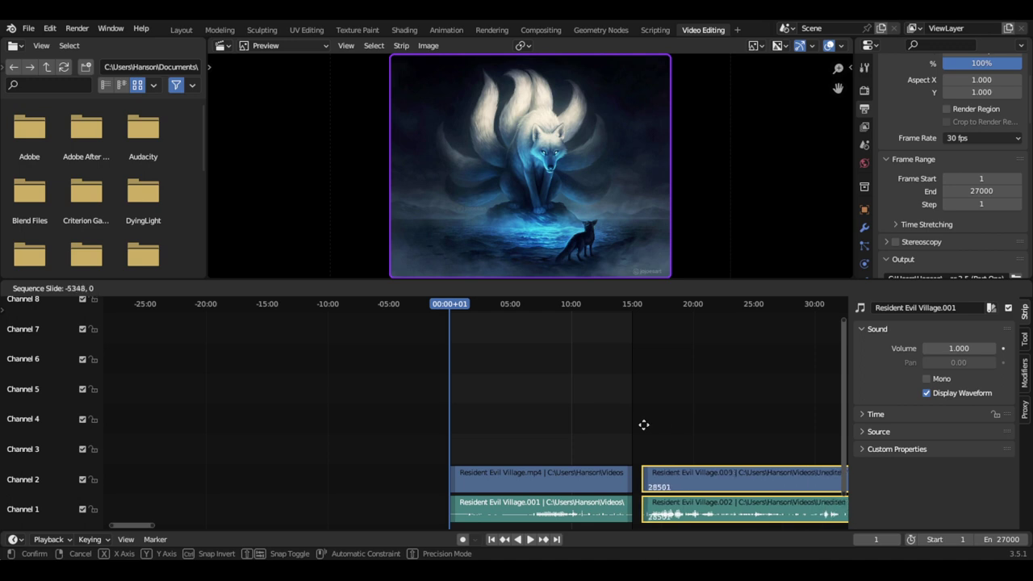
pyautogui.moveTo(590, 427)
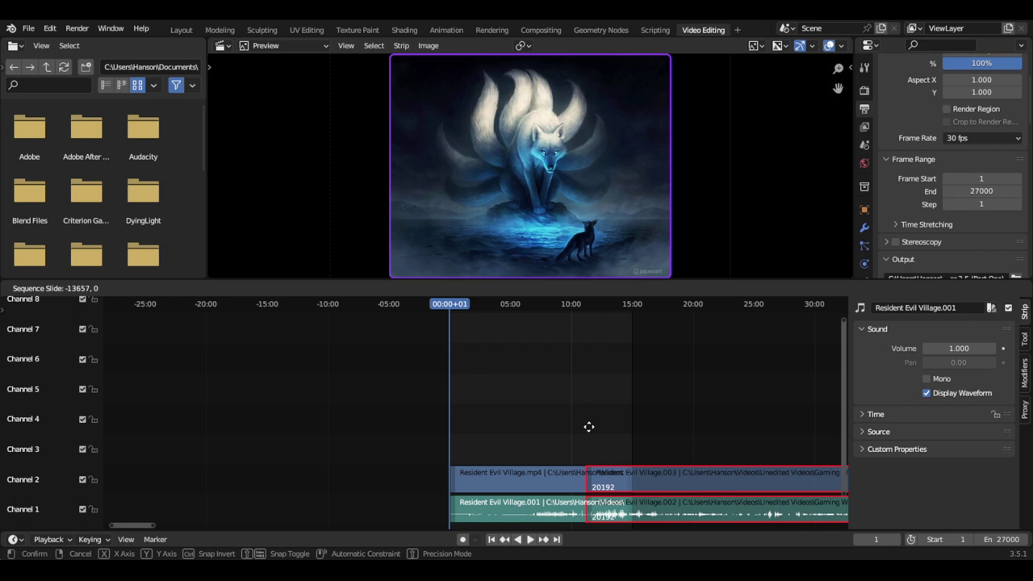
pyautogui.click(588, 426)
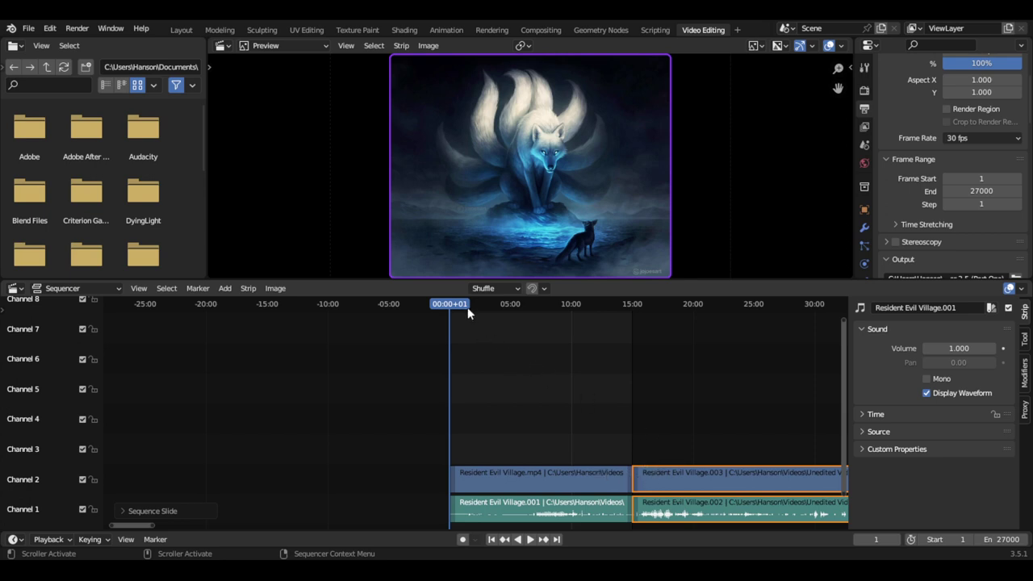
pyautogui.moveTo(468, 307)
pyautogui.mouseDown()
pyautogui.moveTo(457, 307)
pyautogui.moveTo(555, 315)
pyautogui.moveTo(493, 320)
pyautogui.moveTo(475, 308)
pyautogui.mouseUp()
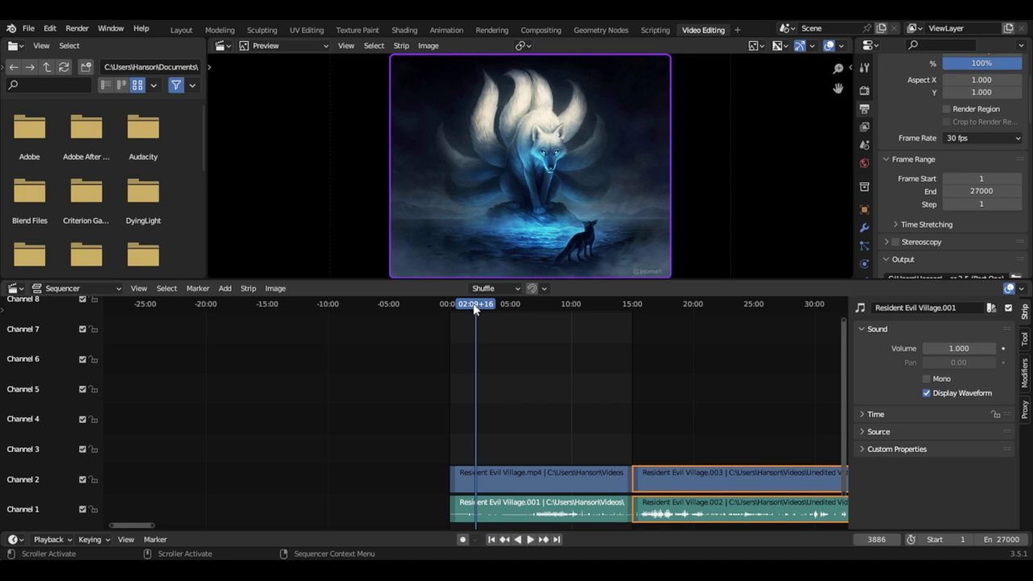
pyautogui.moveTo(475, 308); pyautogui.dragTo(473, 308)
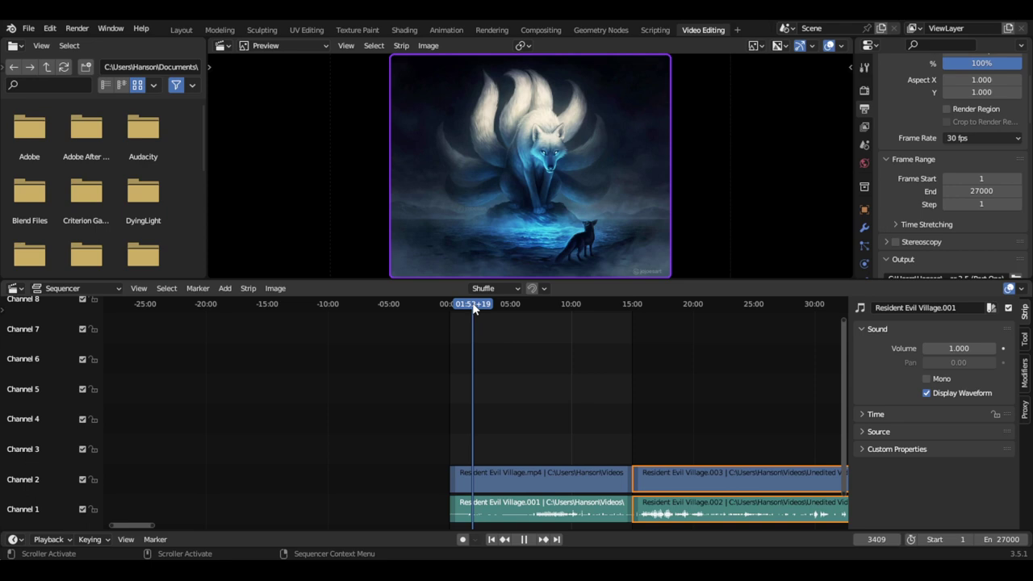
pyautogui.moveTo(473, 307); pyautogui.dragTo(601, 309)
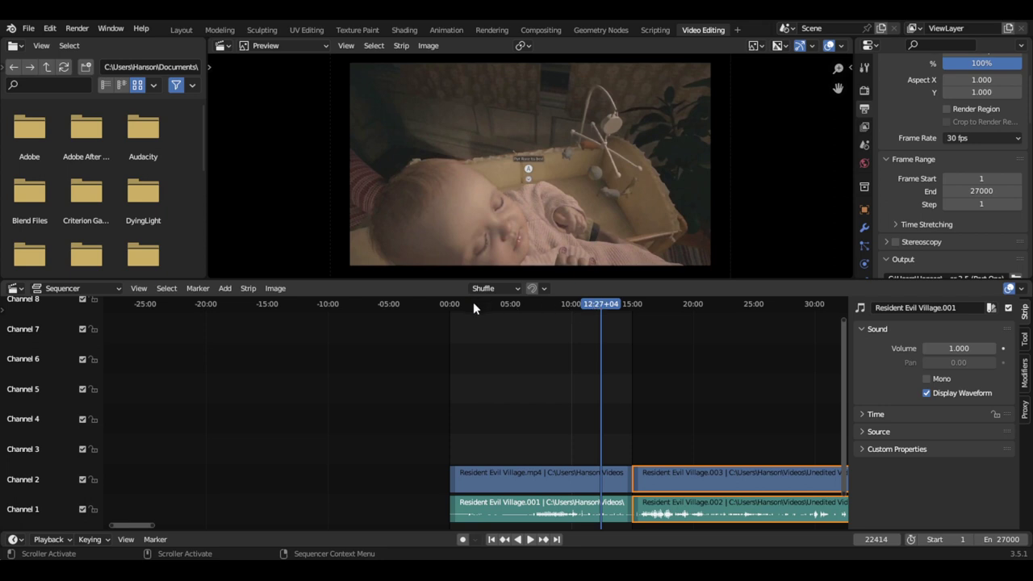
# Jump between the start frame and frame 27000, then drag the playhead along the timeline.
pyautogui.hotkey('shift', 'Left')
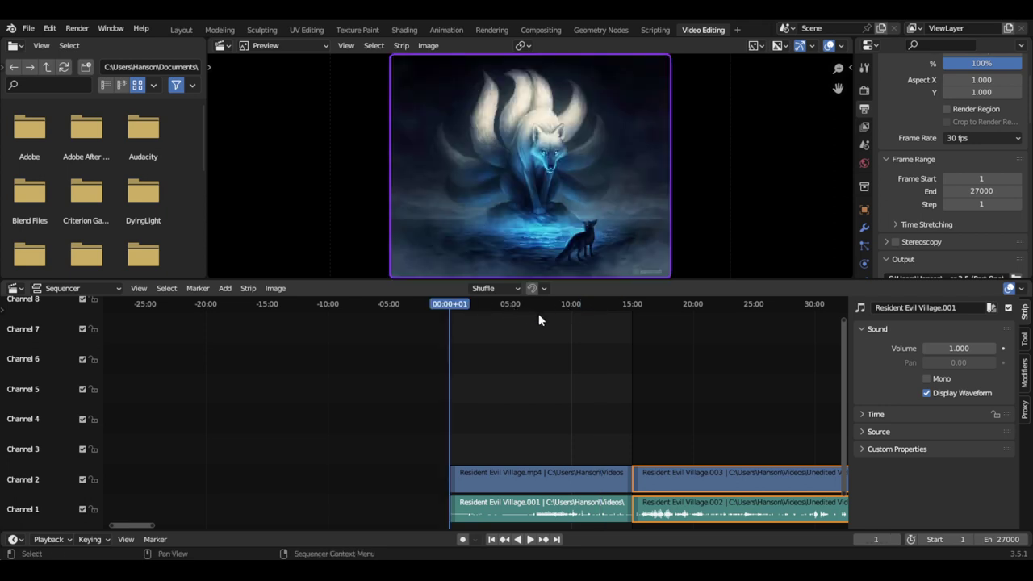
pyautogui.hotkey('shift', 'Right')
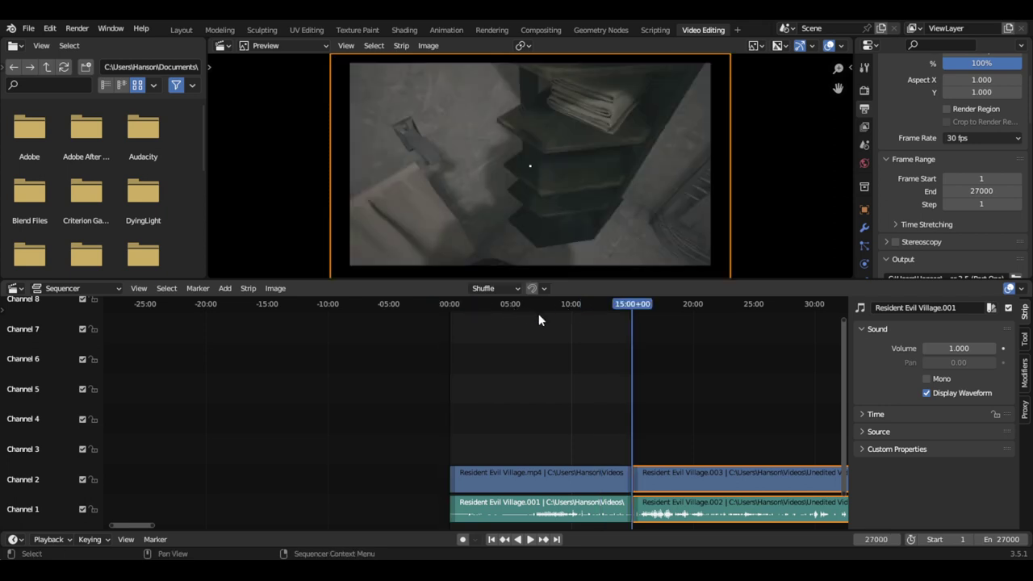
pyautogui.hotkey('shift', 'Left')
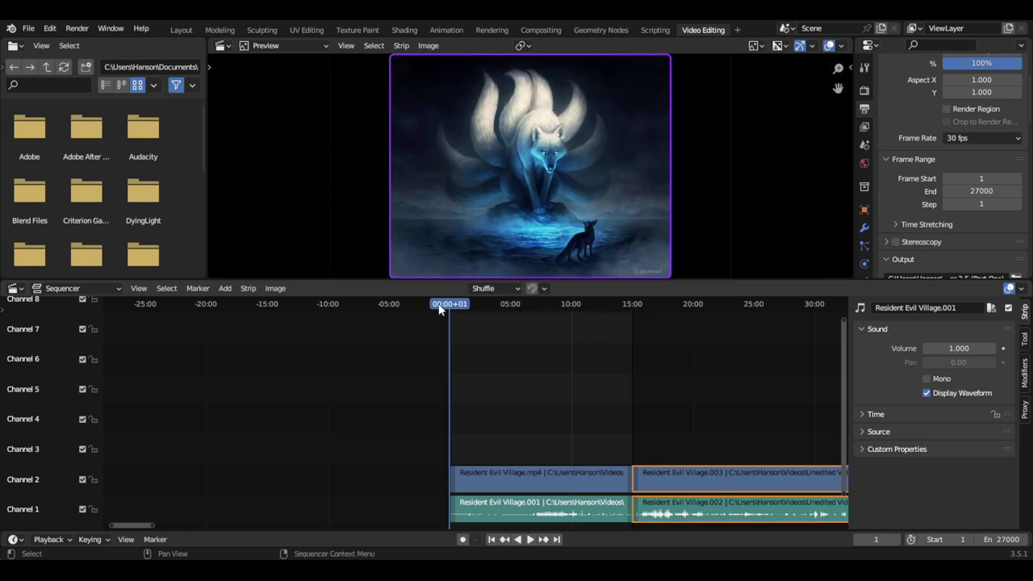
pyautogui.moveTo(439, 309); pyautogui.dragTo(629, 325)
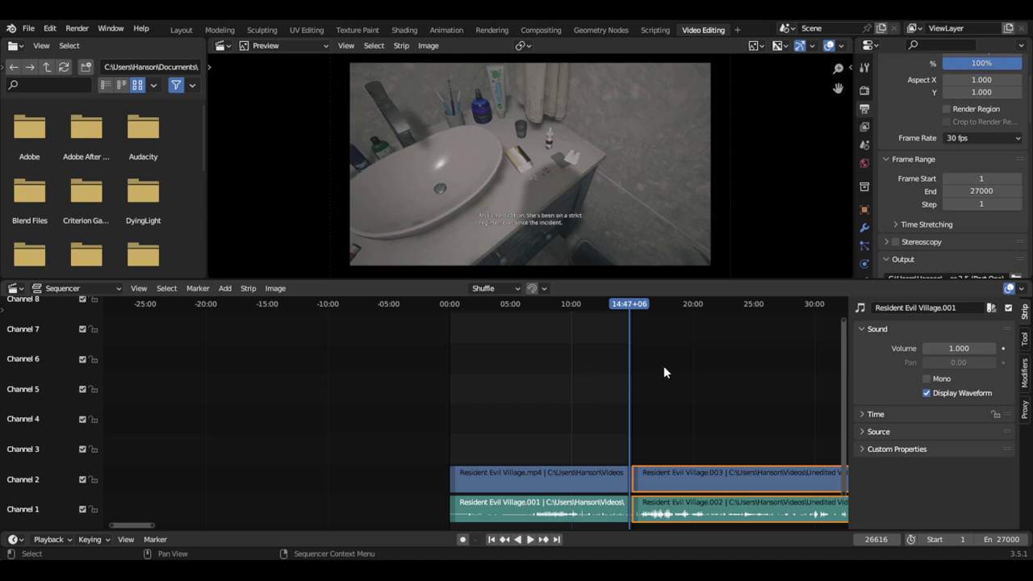
# Step the playhead forward one second at a time from around 14:47 toward 14:52.
pyautogui.press('Right')
pyautogui.press('Right')
pyautogui.press('Right')
pyautogui.press('Right')
pyautogui.press('Right')
pyautogui.press('Right')
pyautogui.press('Right')
pyautogui.press('Right')
pyautogui.press('Right')
pyautogui.press('Right')
pyautogui.press('Right')
pyautogui.press('Right')
pyautogui.press('Right')
pyautogui.press('Right')
pyautogui.press('Right')
pyautogui.press('Right')
pyautogui.press('Right')
pyautogui.press('Right')
pyautogui.press('Right')
pyautogui.press('Right')
pyautogui.press('Right')
pyautogui.press('Right')
pyautogui.press('Right')
pyautogui.press('Right')
pyautogui.press('Right')
pyautogui.press('Right')
pyautogui.press('Right')
pyautogui.press('Right')
pyautogui.press('Right')
pyautogui.press('Right')
pyautogui.press('Right')
pyautogui.press('Right')
pyautogui.press('Right')
pyautogui.press('Right')
pyautogui.press('Right')
pyautogui.press('Right')
pyautogui.press('Right')
pyautogui.press('Right')
pyautogui.press('Right')
pyautogui.press('Right')
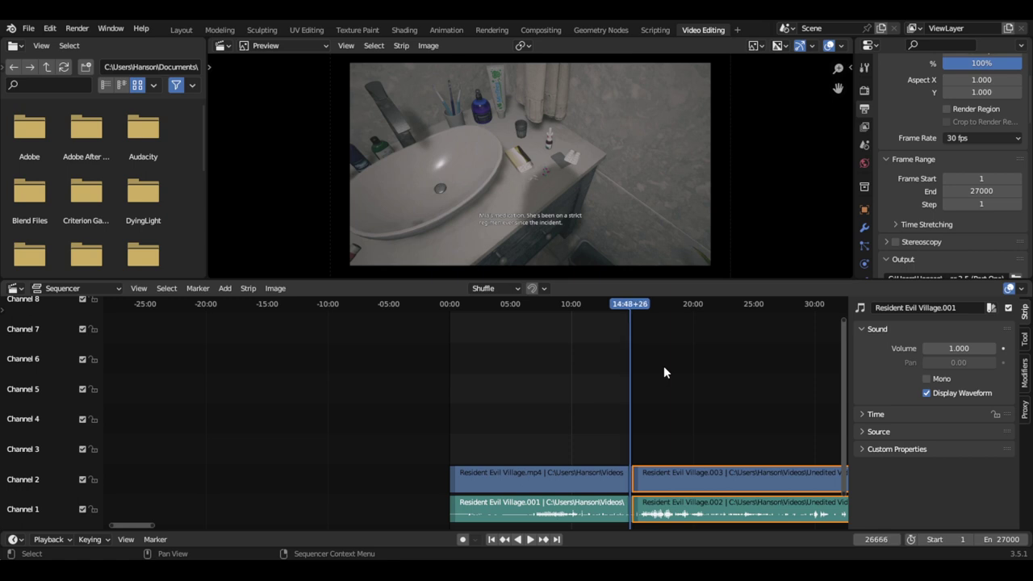
pyautogui.press('Right')
pyautogui.press('Right')
pyautogui.press('Right')
pyautogui.press('Right')
pyautogui.press('Right')
pyautogui.press('Right')
pyautogui.press('Right')
pyautogui.press('Right')
pyautogui.press('Right')
pyautogui.press('Right')
pyautogui.press('Right')
pyautogui.press('Right')
pyautogui.press('Right')
pyautogui.press('Right')
pyautogui.press('Right')
pyautogui.press('Right')
pyautogui.press('Right')
pyautogui.press('Right')
pyautogui.press('Right')
pyautogui.press('Right')
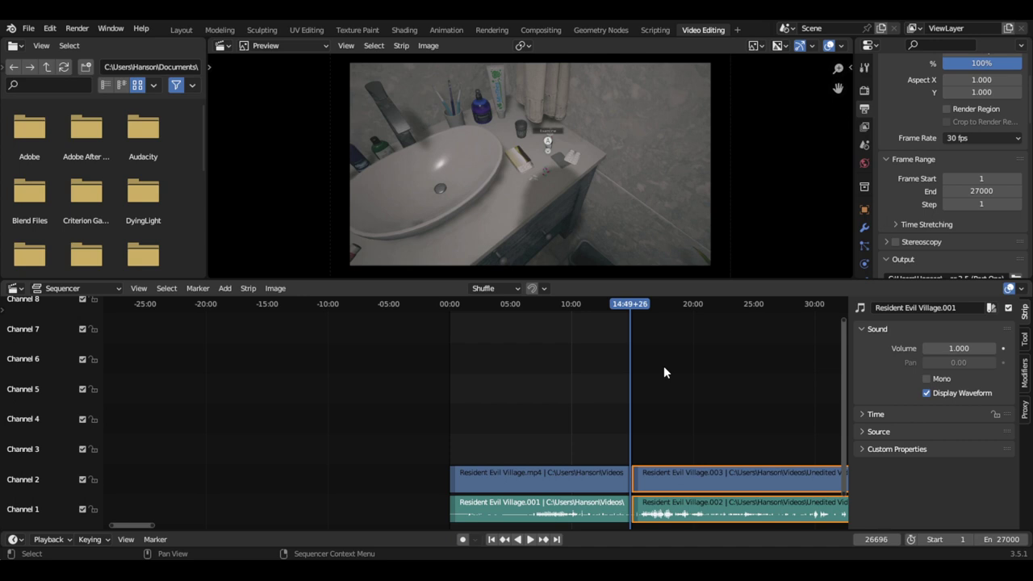
pyautogui.press('Right')
pyautogui.press('Right')
pyautogui.press('Right')
pyautogui.press('Right')
pyautogui.press('Right')
pyautogui.press('Right')
pyautogui.press('Right')
pyautogui.press('Right')
pyautogui.press('Right')
pyautogui.press('Right')
pyautogui.press('Right')
pyautogui.press('Right')
pyautogui.press('Right')
pyautogui.press('Right')
pyautogui.press('Right')
pyautogui.press('Right')
pyautogui.press('Right')
pyautogui.press('Right')
pyautogui.press('Right')
pyautogui.press('Right')
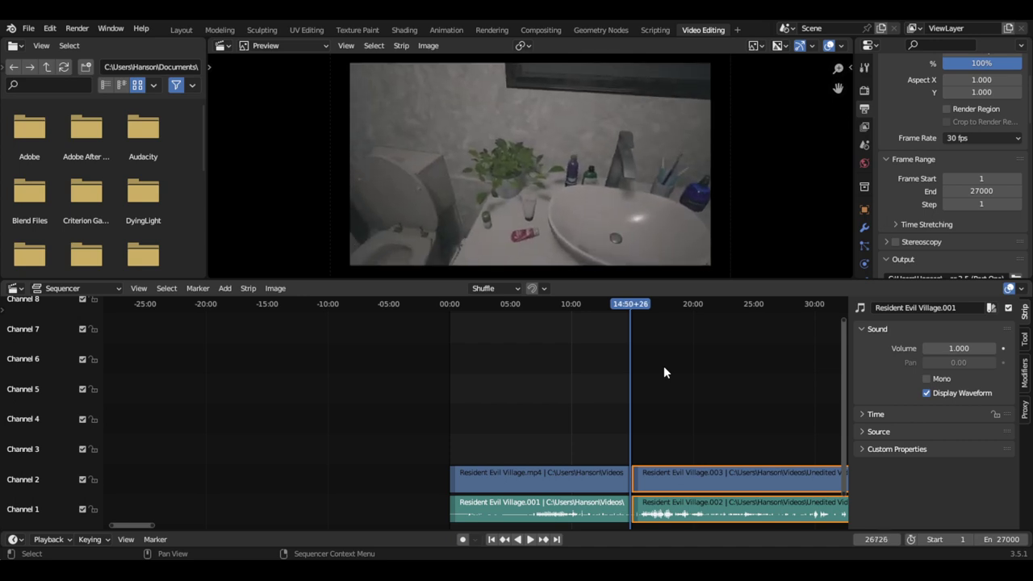
pyautogui.press('Right')
pyautogui.press('Right')
pyautogui.press('Right')
pyautogui.press('Right')
pyautogui.press('Right')
pyautogui.press('Right')
pyautogui.press('Right')
pyautogui.press('Right')
pyautogui.press('Right')
pyautogui.press('Right')
pyautogui.press('Right')
pyautogui.press('Right')
pyautogui.press('Right')
pyautogui.press('Right')
pyautogui.press('Right')
pyautogui.press('Right')
pyautogui.press('Right')
pyautogui.press('Right')
pyautogui.press('Right')
pyautogui.press('Right')
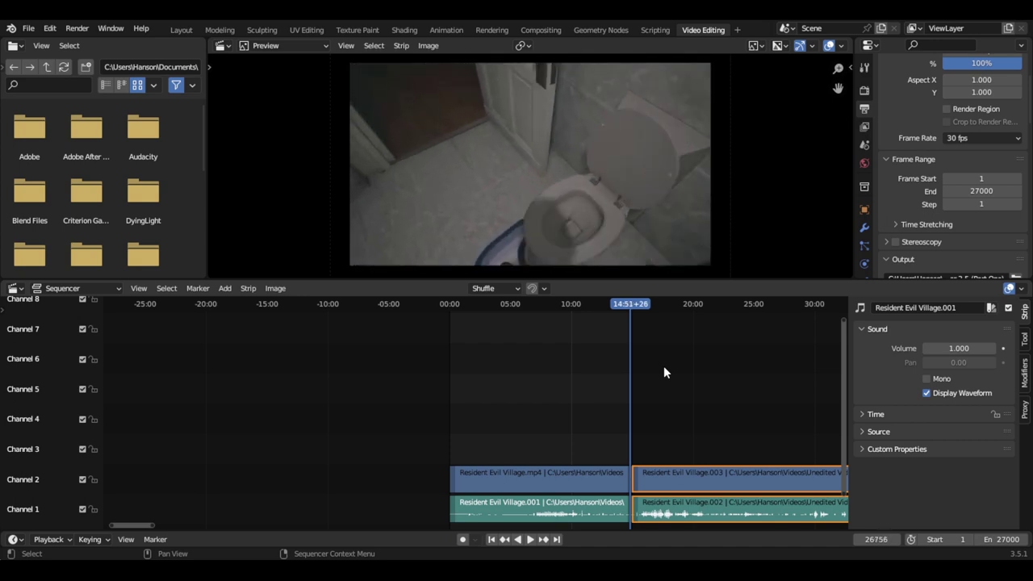
pyautogui.press('Right')
pyautogui.press('Right')
pyautogui.press('Right')
pyautogui.press('Right')
pyautogui.press('Right')
pyautogui.press('Right')
pyautogui.press('Right')
pyautogui.press('Right')
pyautogui.press('Right')
pyautogui.press('Right')
pyautogui.press('Right')
pyautogui.press('Right')
pyautogui.press('Right')
pyautogui.press('Right')
pyautogui.press('Right')
pyautogui.press('Right')
pyautogui.press('Right')
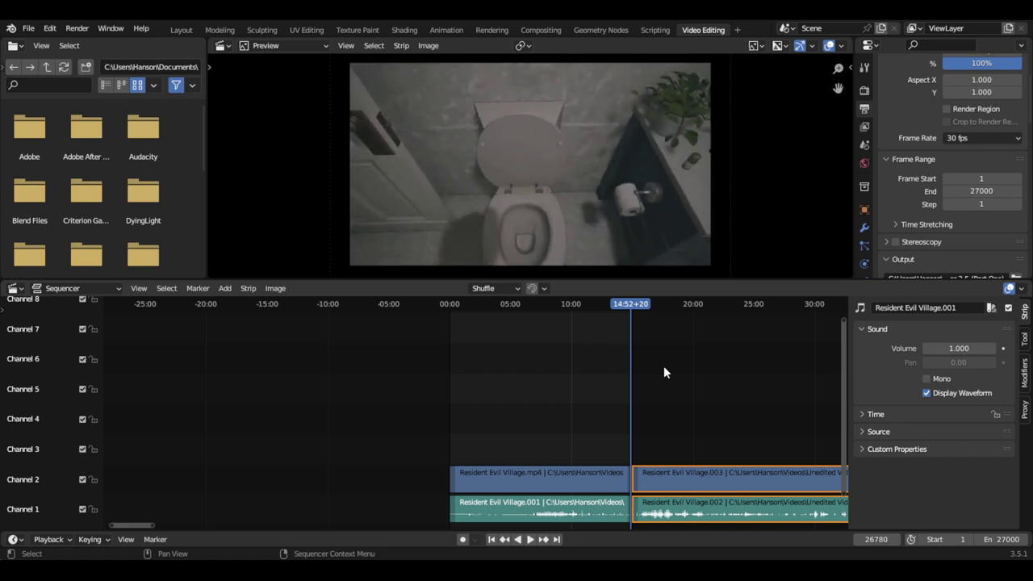
# Play across the 15:00 join, step back, and replay it, ending at frame 27026.
pyautogui.moveTo(636, 304); pyautogui.dragTo(632, 307)
pyautogui.press('space')
pyautogui.press('space')
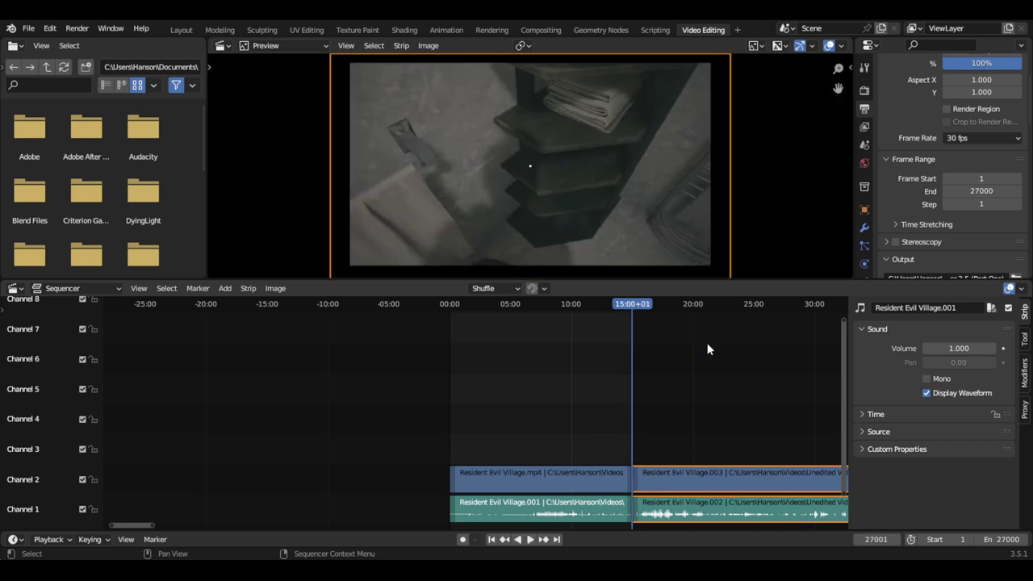
pyautogui.press('Left')
pyautogui.press('Left')
pyautogui.press('Left')
pyautogui.press('Left')
pyautogui.press('Left')
pyautogui.press('Left')
pyautogui.press('Left')
pyautogui.press('Left')
pyautogui.press('Left')
pyautogui.press('Left')
pyautogui.press('Left')
pyautogui.press('Left')
pyautogui.press('Left')
pyautogui.press('Left')
pyautogui.press('Left')
pyautogui.press('Left')
pyautogui.press('Left')
pyautogui.press('Left')
pyautogui.press('Left')
pyautogui.press('Left')
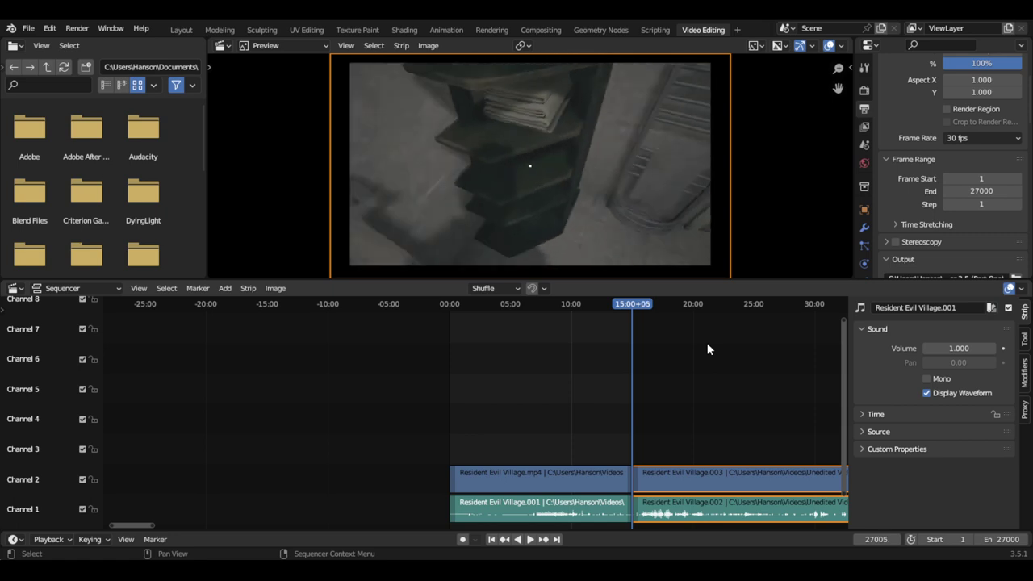
pyautogui.press('Left')
pyautogui.press('Left')
pyautogui.press('Left')
pyautogui.press('Left')
pyautogui.press('Left')
pyautogui.press('Left')
pyautogui.press('Left')
pyautogui.press('Left')
pyautogui.press('Left')
pyautogui.press('Left')
pyautogui.press('Left')
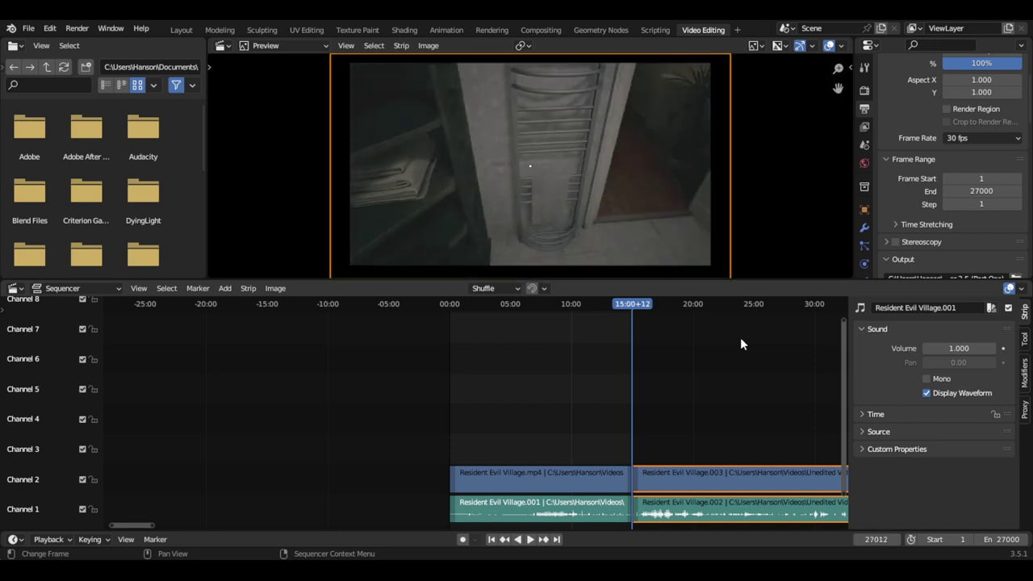
pyautogui.hotkey('shift', 'ctrl', 'space')
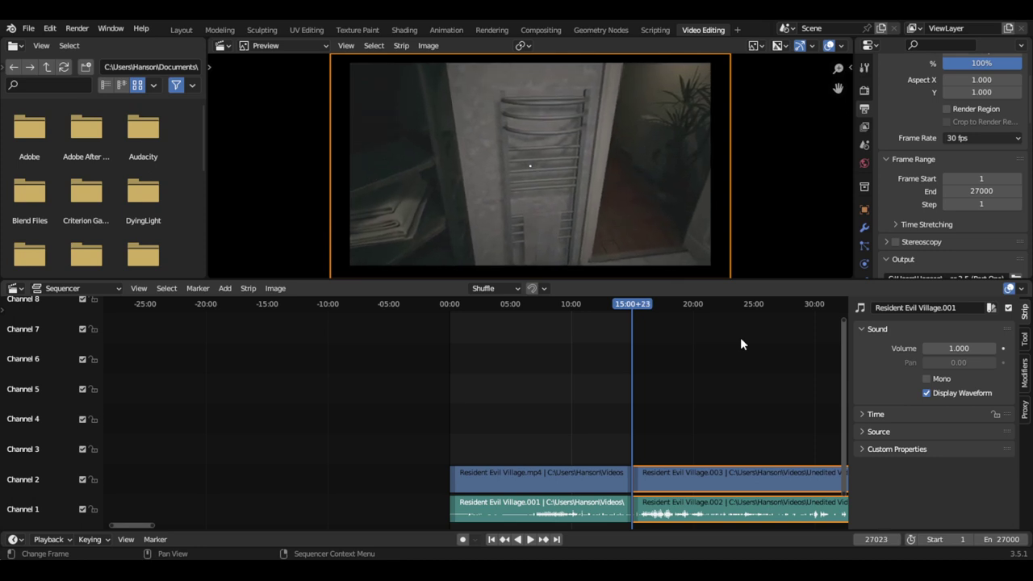
pyautogui.hotkey('shift', 'ctrl', 'space')
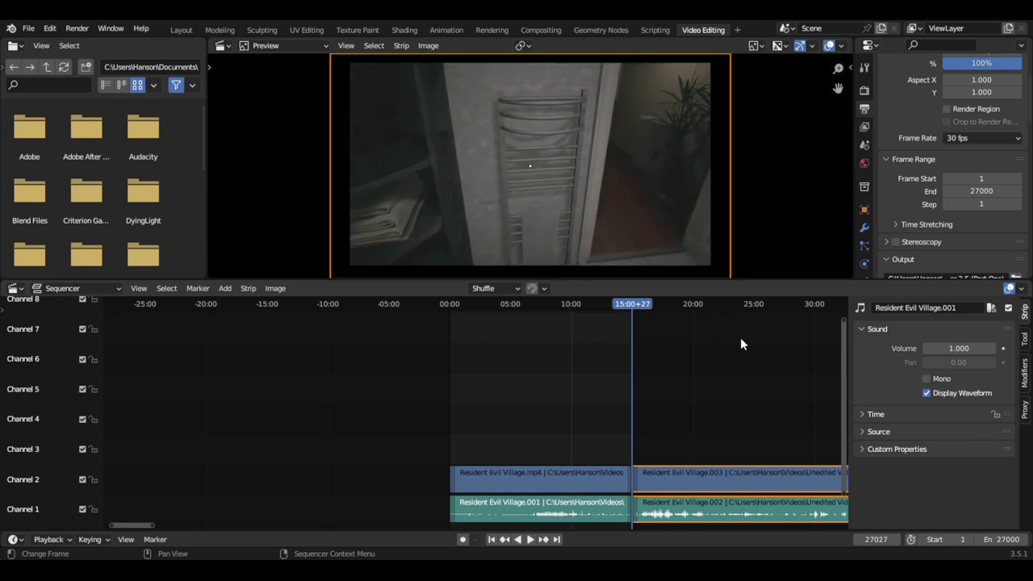
pyautogui.press('Left')
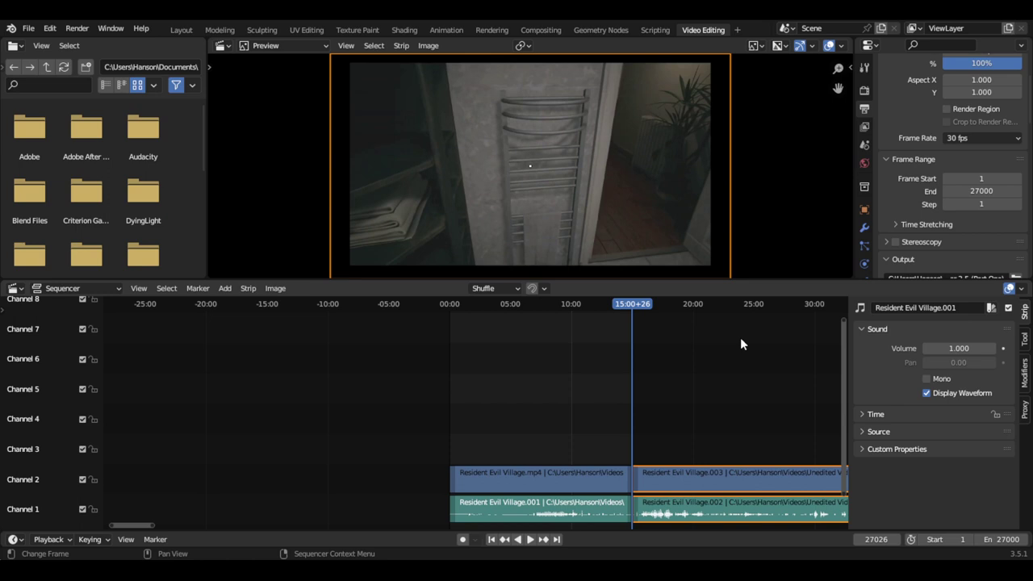
# Scroll to the FFmpeg MPEG-4 encoding settings, then switch the sidebar from Tool back to Strip.
pyautogui.scroll(3, 905, 198)
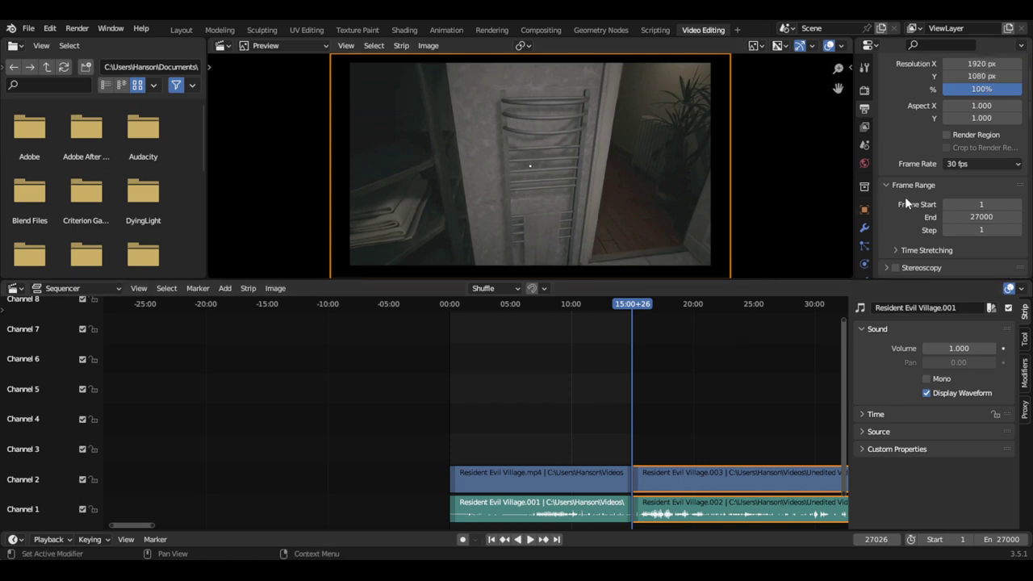
pyautogui.scroll(-9, 905, 196)
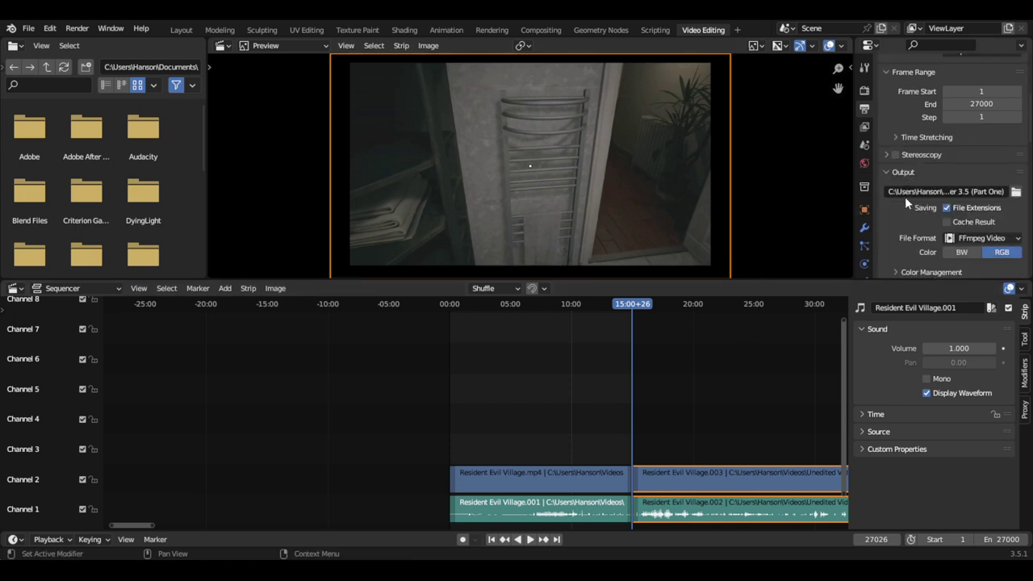
pyautogui.scroll(-3, 904, 196)
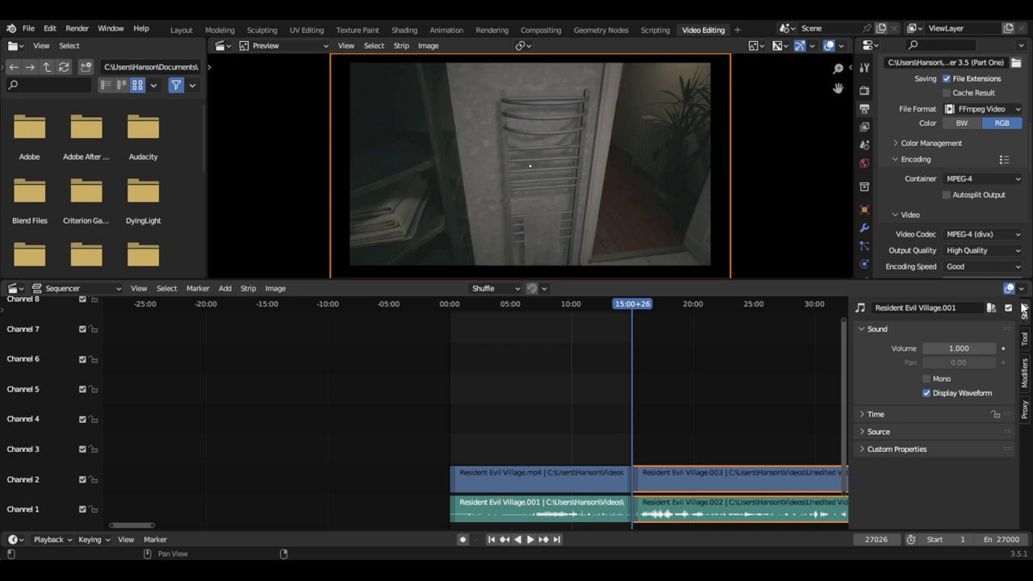
pyautogui.click(1028, 339)
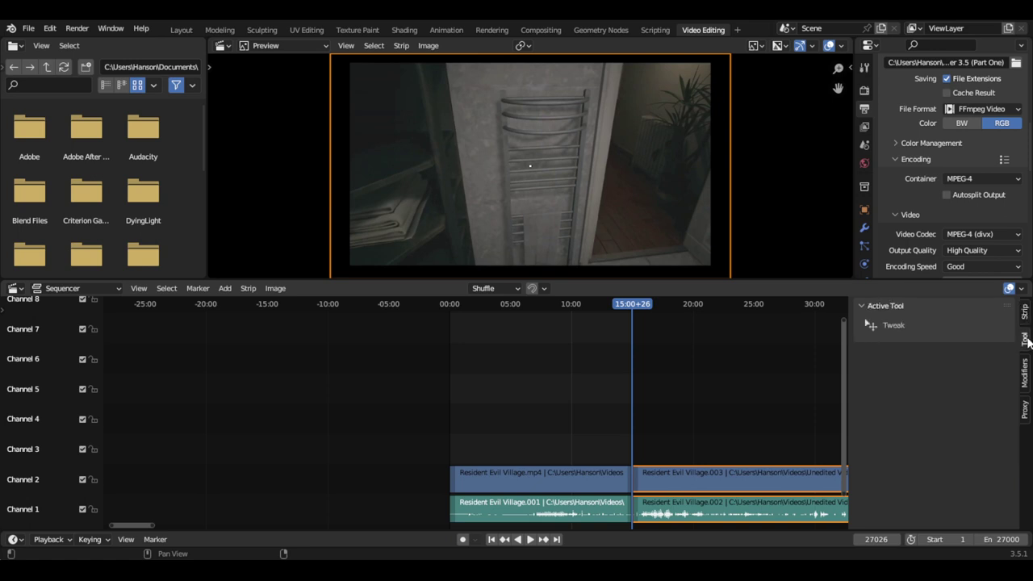
pyautogui.click(1026, 315)
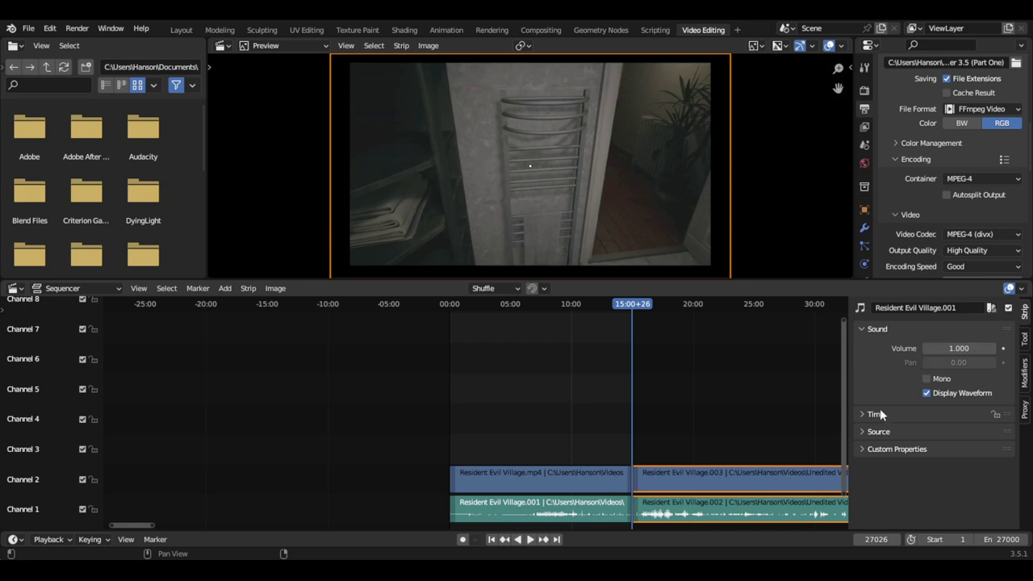